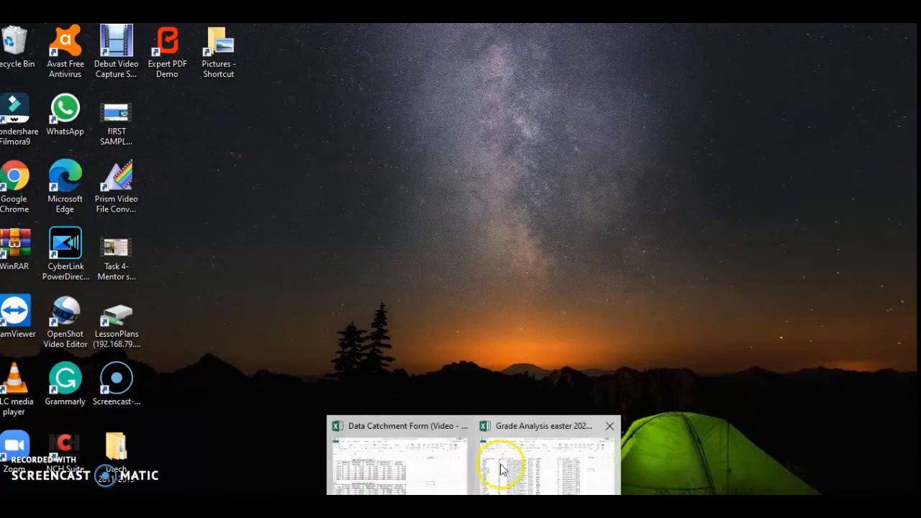
Switch to the Grade Analysis easter 2021 workbook in Excel and examine the student grade records on the Home Economics Raw sheet.
{"action": "left_click", "coordinate": [500, 466]}
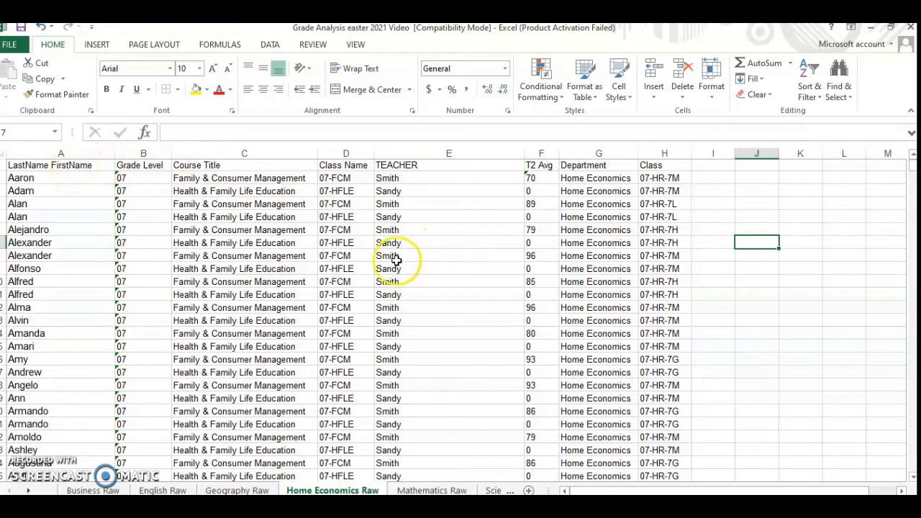
{"action": "scroll", "coordinate": [206, 328], "scroll_direction": "down", "scroll_amount": 20}
{"action": "scroll", "coordinate": [201, 332], "scroll_direction": "down", "scroll_amount": 20}
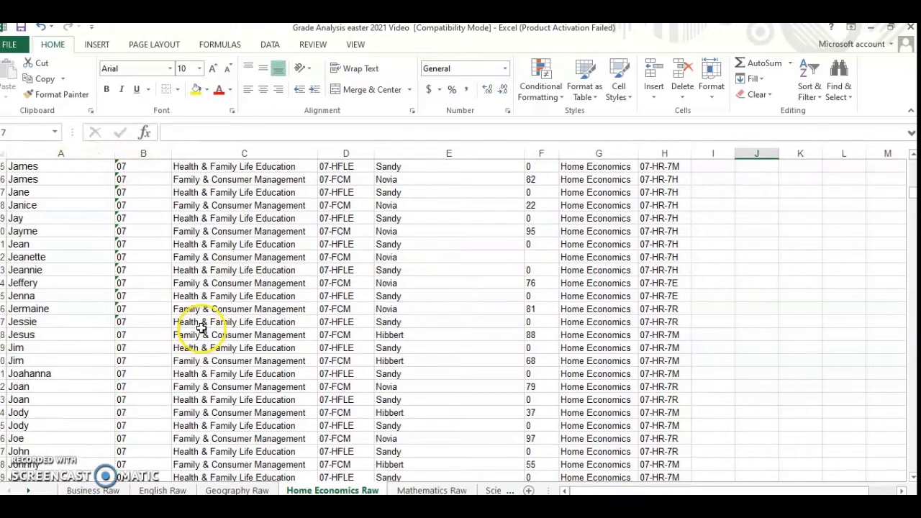
{"action": "left_click_drag", "start_coordinate": [908, 183], "coordinate": [905, 475]}
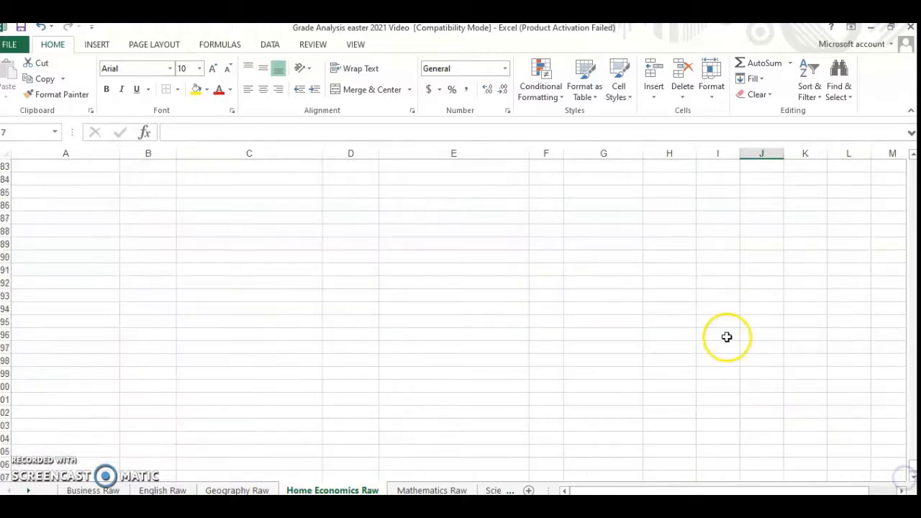
{"action": "scroll", "coordinate": [741, 302], "scroll_direction": "up", "scroll_amount": 12}
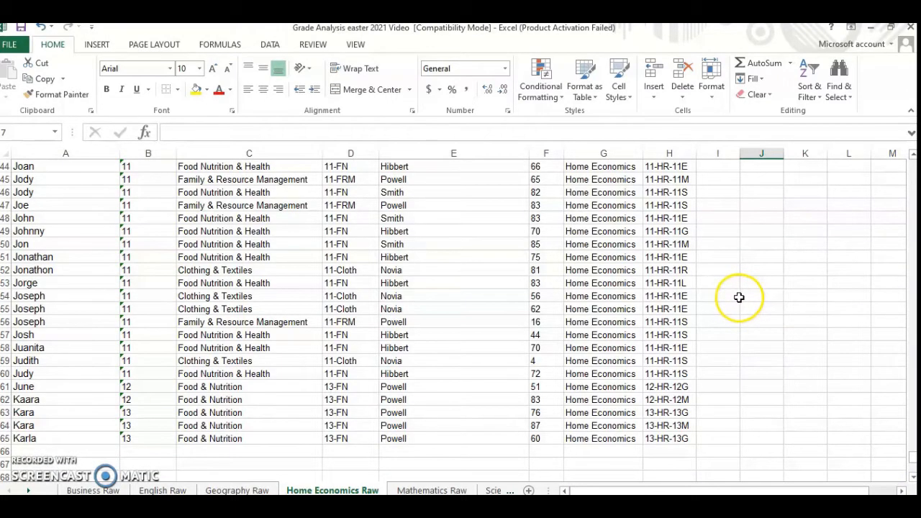
{"action": "scroll", "coordinate": [739, 297], "scroll_direction": "up", "scroll_amount": 16}
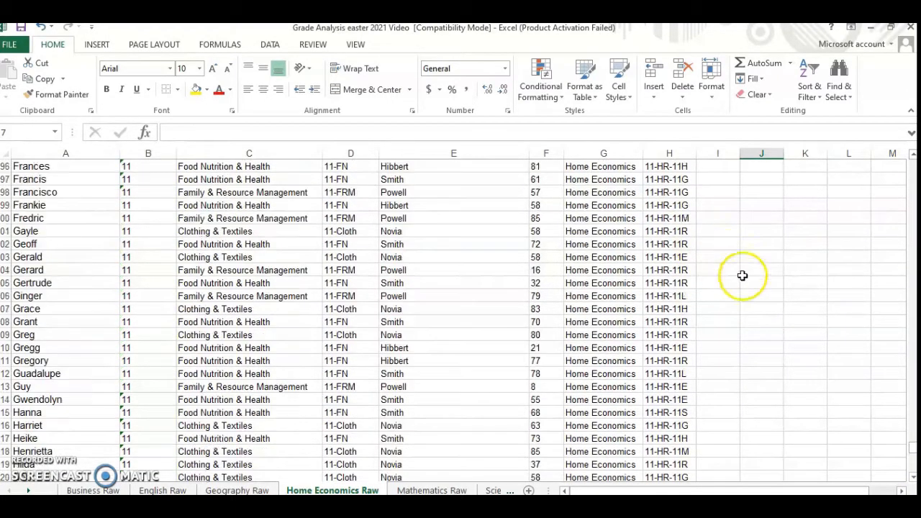
{"action": "scroll", "coordinate": [742, 275], "scroll_direction": "up", "scroll_amount": 1}
{"action": "left_click_drag", "start_coordinate": [910, 447], "coordinate": [907, 162]}
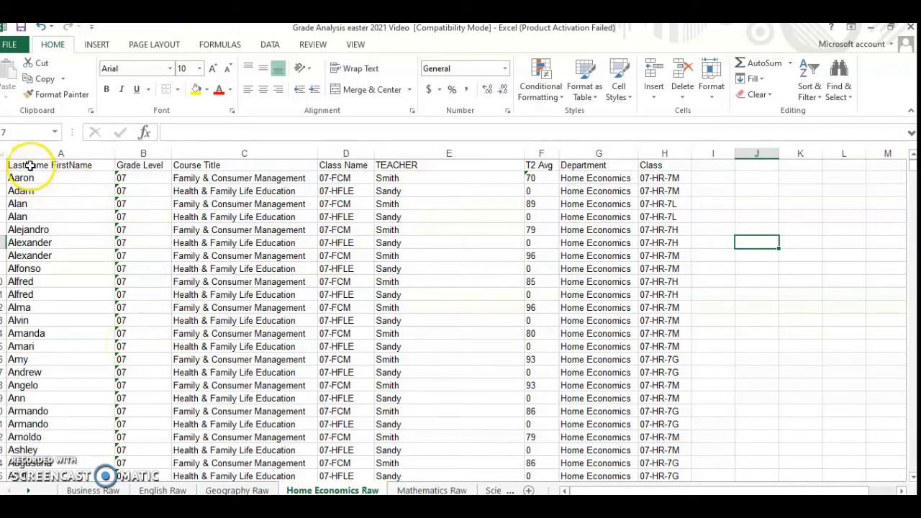
Turn on filtering for the header row from LastName FirstName through Class on the Home Economics Raw sheet.
{"action": "left_click_drag", "start_coordinate": [27, 162], "coordinate": [661, 166]}
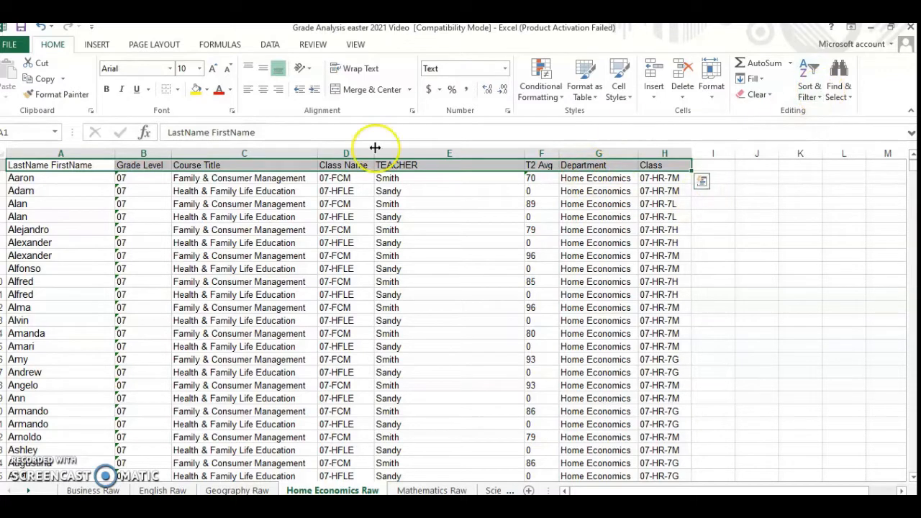
{"action": "left_click", "coordinate": [813, 93]}
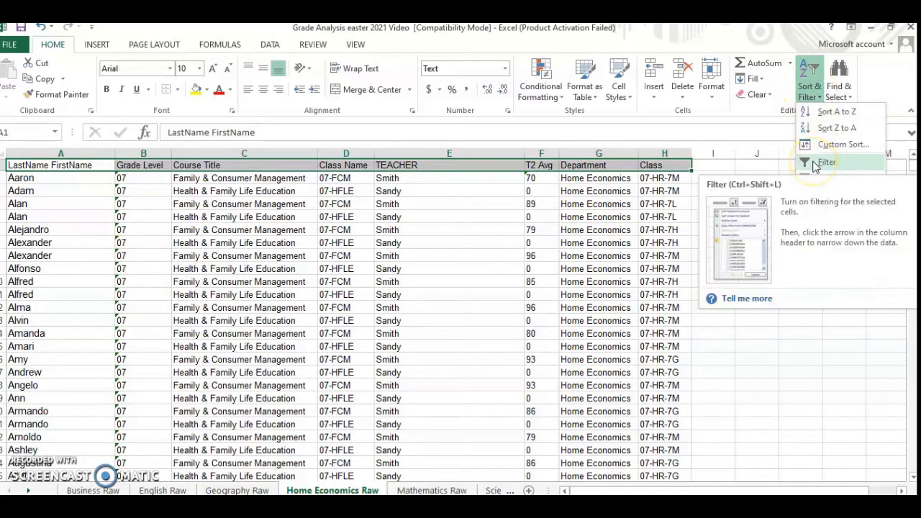
{"action": "left_click", "coordinate": [815, 166]}
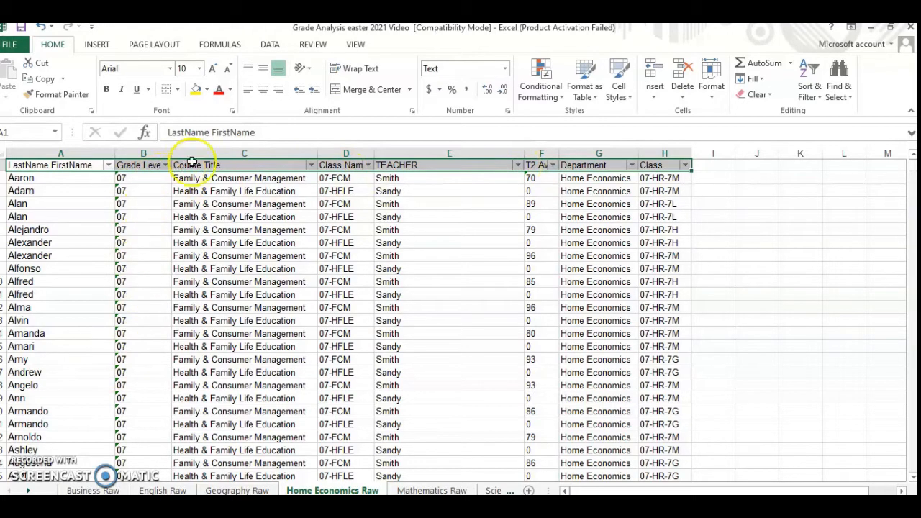
Filter the Grade Level column to show only grade 07 and review the filtered records.
{"action": "scroll", "coordinate": [119, 302], "scroll_direction": "down", "scroll_amount": 20}
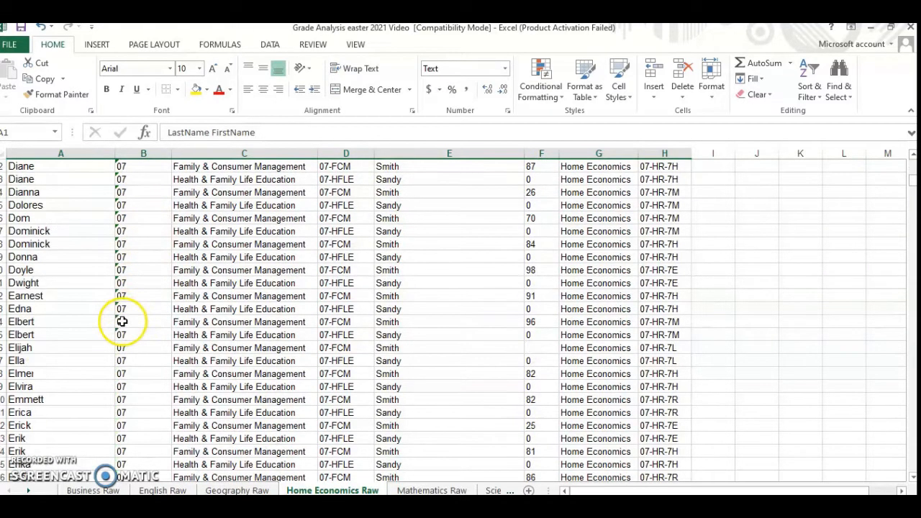
{"action": "scroll", "coordinate": [122, 322], "scroll_direction": "down", "scroll_amount": 20}
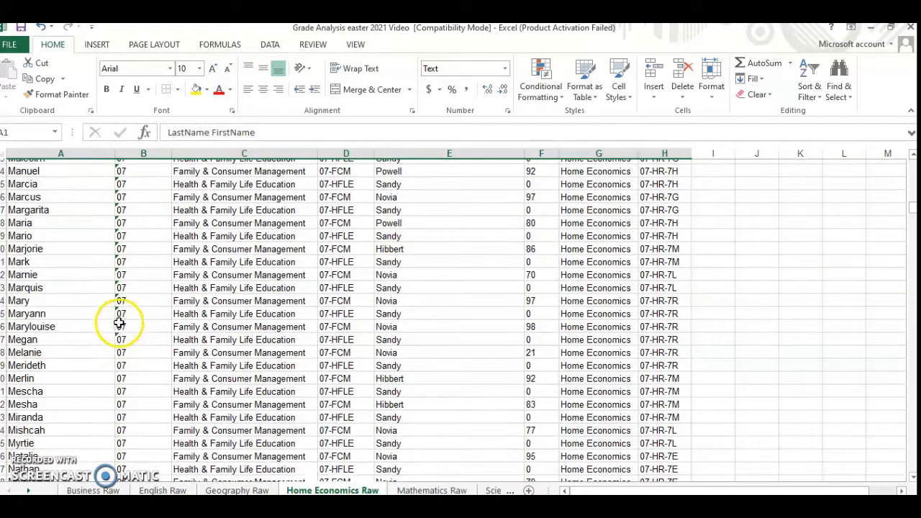
{"action": "scroll", "coordinate": [119, 324], "scroll_direction": "down", "scroll_amount": 20}
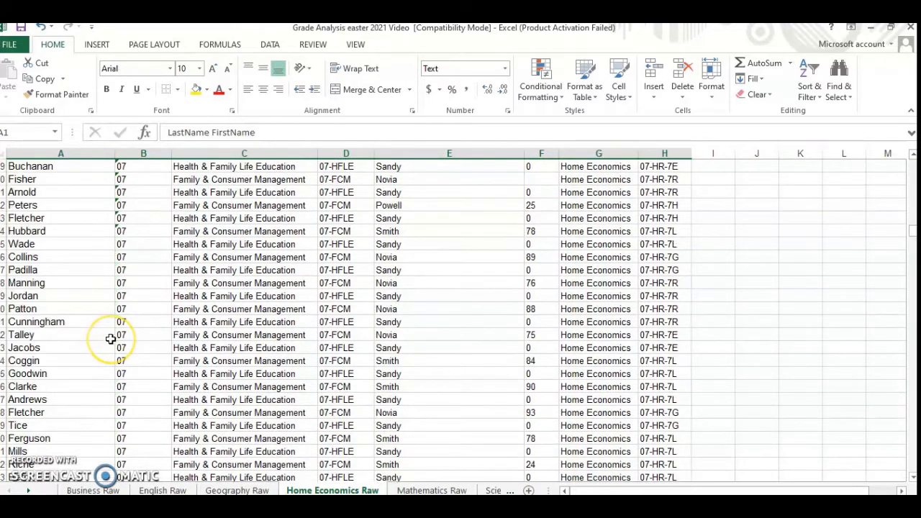
{"action": "scroll", "coordinate": [110, 338], "scroll_direction": "down", "scroll_amount": 20}
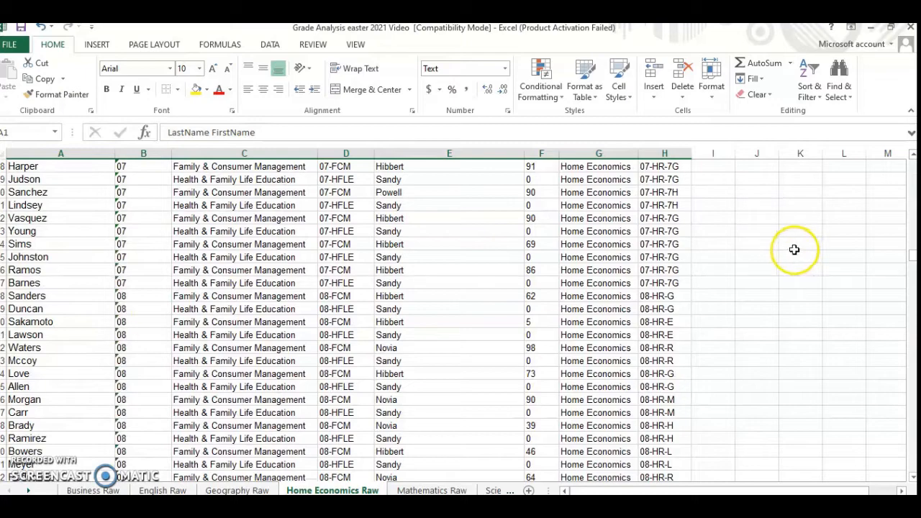
{"action": "scroll", "coordinate": [98, 331], "scroll_direction": "down", "scroll_amount": 7}
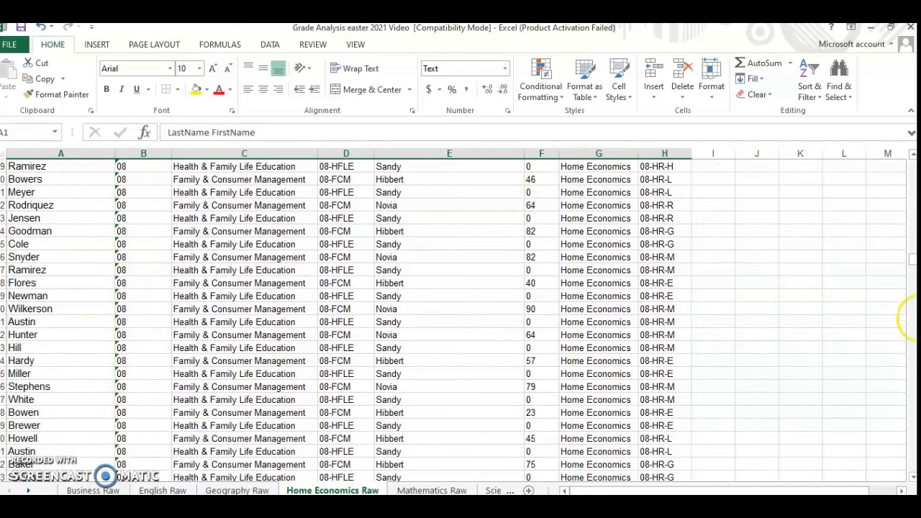
{"action": "left_click_drag", "start_coordinate": [910, 256], "coordinate": [911, 248]}
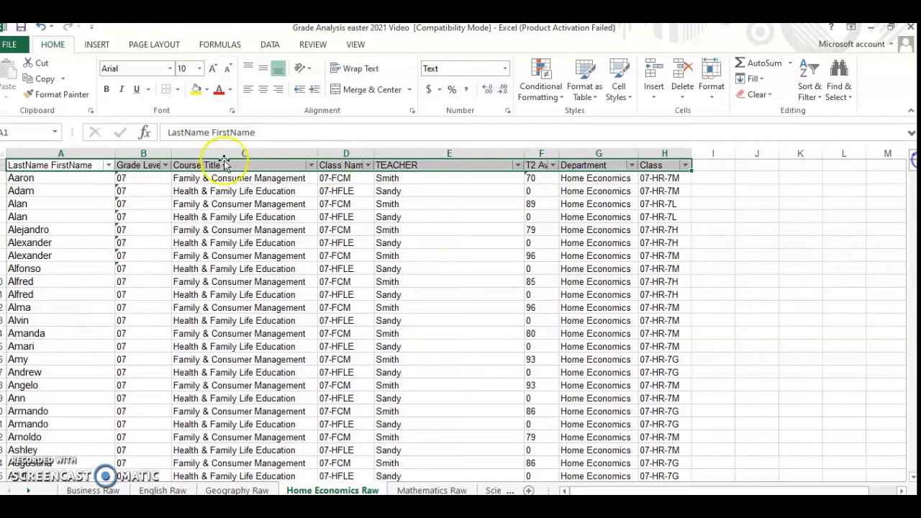
{"action": "left_click", "coordinate": [167, 165]}
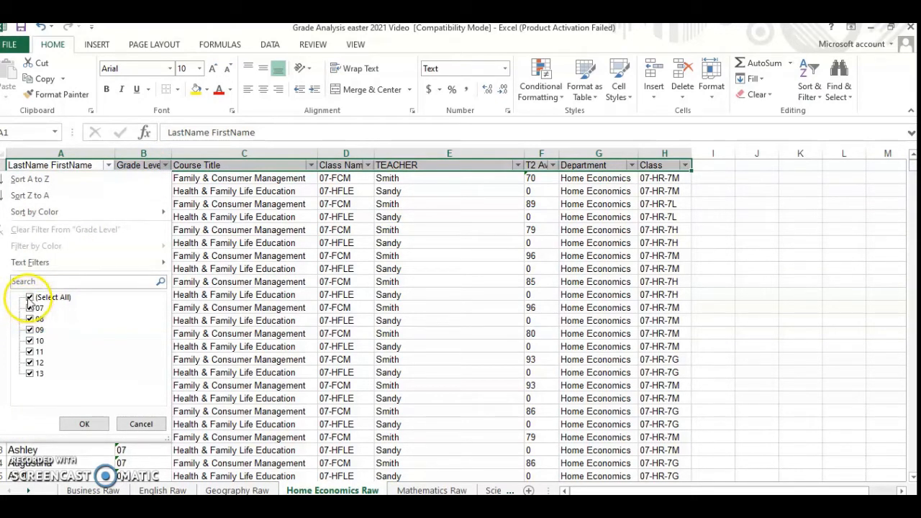
{"action": "left_click", "coordinate": [29, 299]}
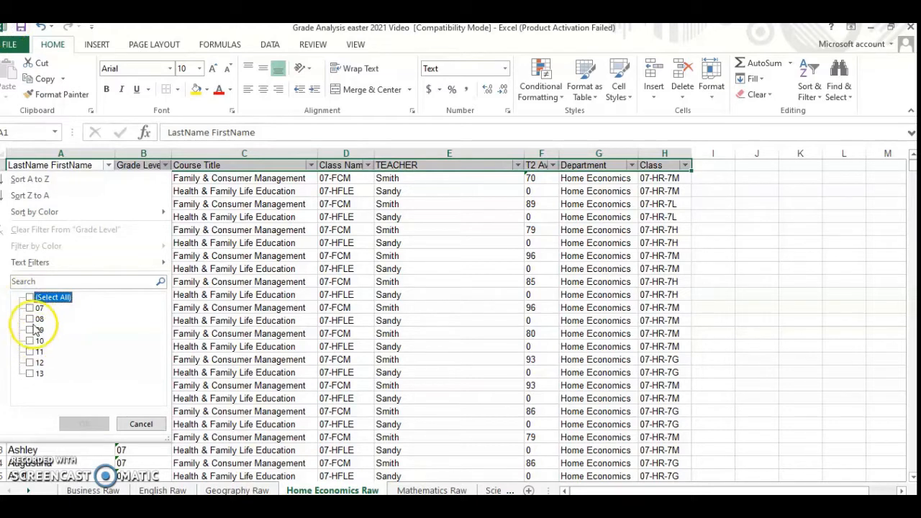
{"action": "left_click", "coordinate": [29, 308]}
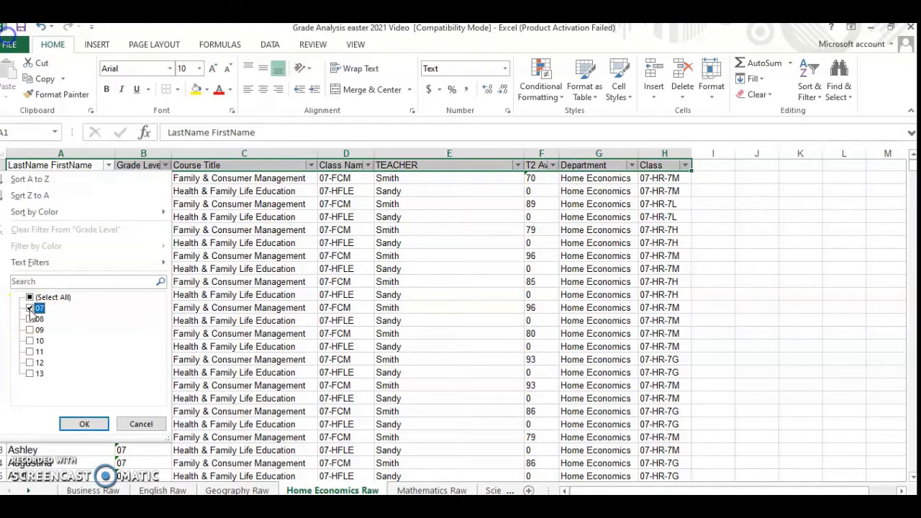
{"action": "left_click", "coordinate": [79, 425]}
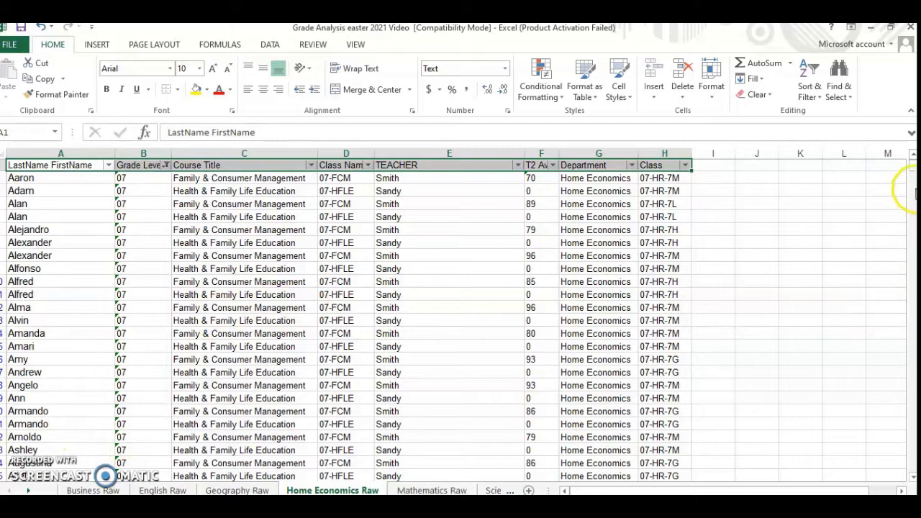
{"action": "mouse_move", "coordinate": [912, 166]}
{"action": "left_mouse_down"}
{"action": "mouse_move", "coordinate": [912, 464]}
{"action": "mouse_move", "coordinate": [912, 160]}
{"action": "left_mouse_up"}
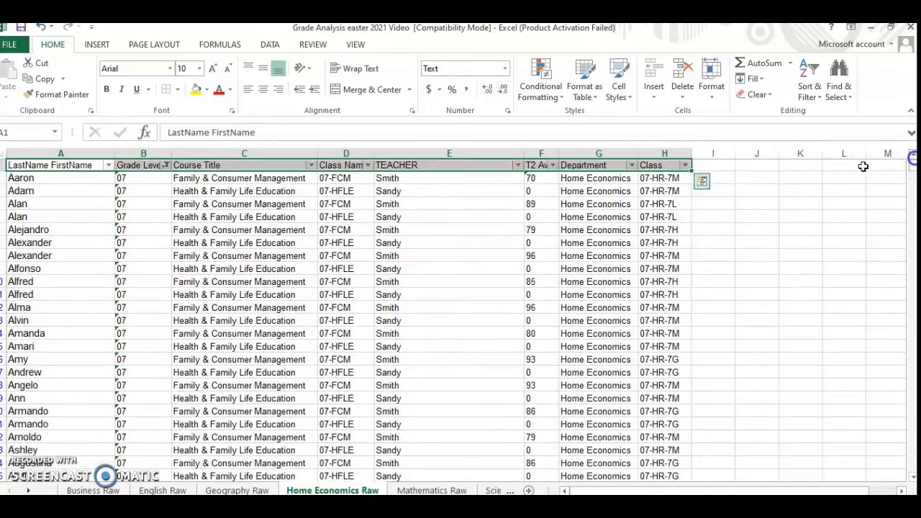
Change the Grade Level filter to show only grade 11 and look over the filtered student list.
{"action": "left_click", "coordinate": [165, 166]}
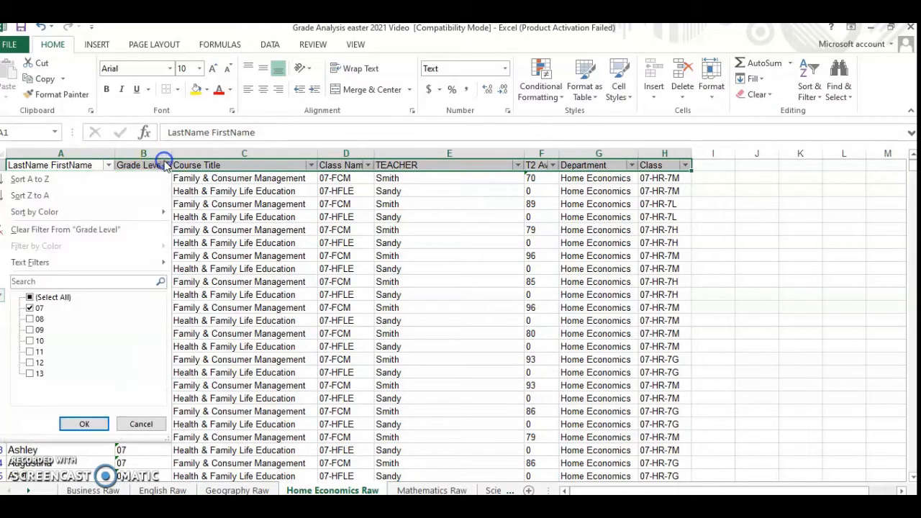
{"action": "left_click", "coordinate": [34, 362]}
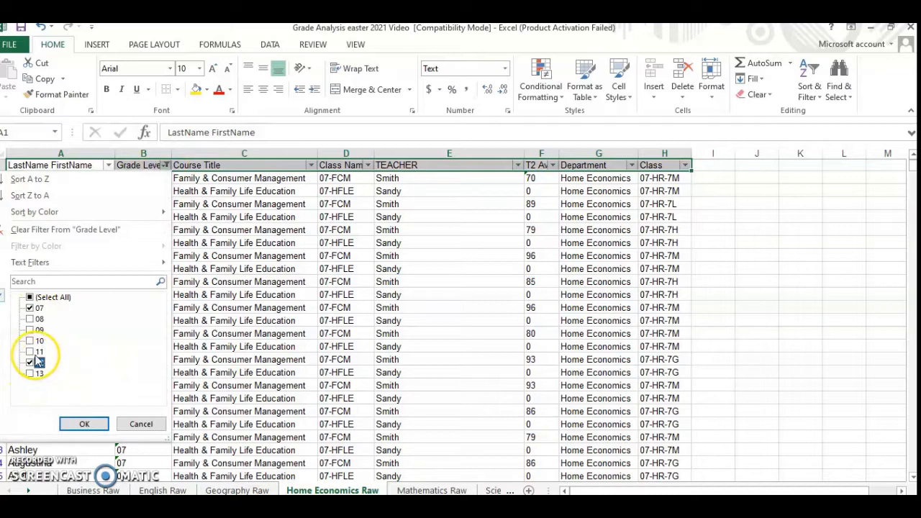
{"action": "left_click", "coordinate": [29, 352]}
{"action": "left_click", "coordinate": [30, 363]}
{"action": "left_click", "coordinate": [29, 308]}
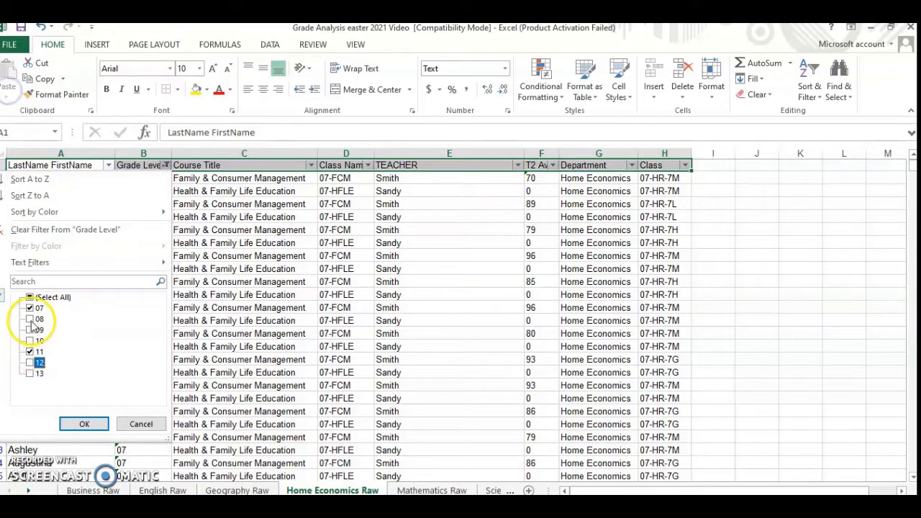
{"action": "left_click", "coordinate": [87, 425]}
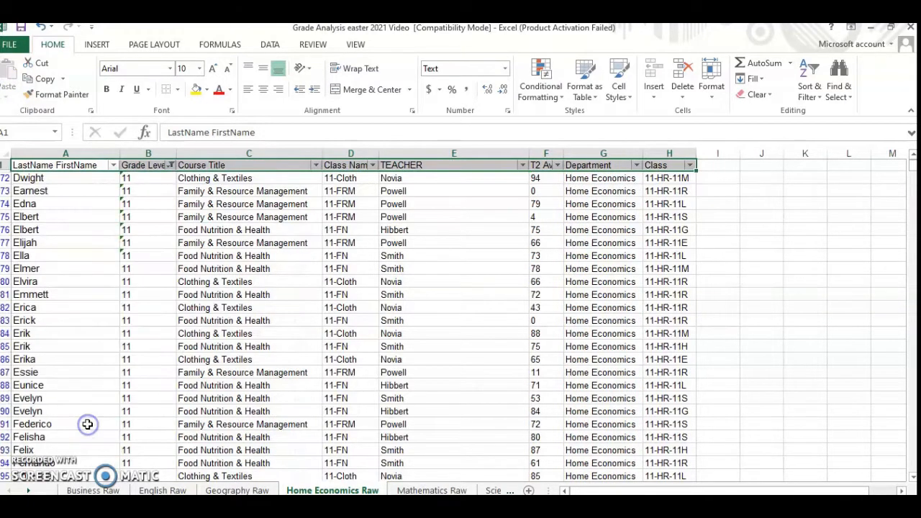
{"action": "scroll", "coordinate": [421, 370], "scroll_direction": "down", "scroll_amount": 2}
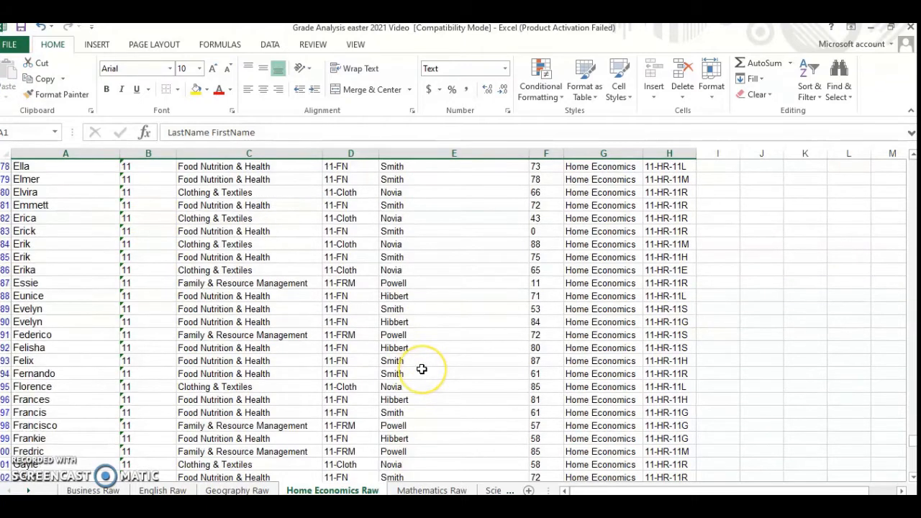
{"action": "scroll", "coordinate": [422, 370], "scroll_direction": "up", "scroll_amount": 2}
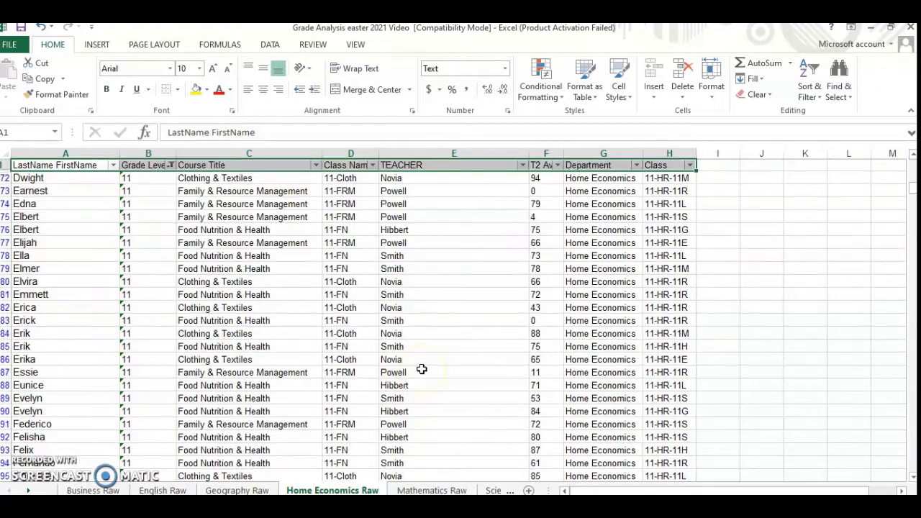
Filter the TEACHER column to only the second listed teacher and check the course choices available under Course Title.
{"action": "left_click", "coordinate": [522, 164]}
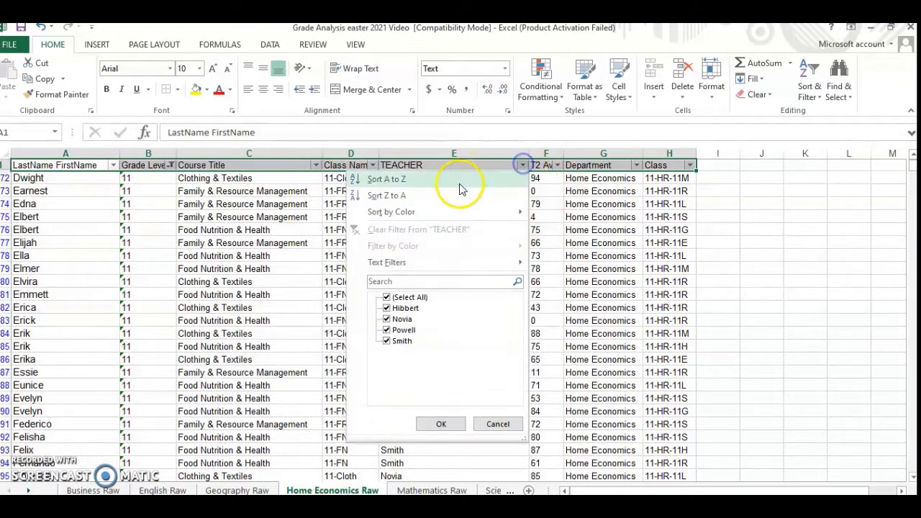
{"action": "left_click", "coordinate": [386, 297]}
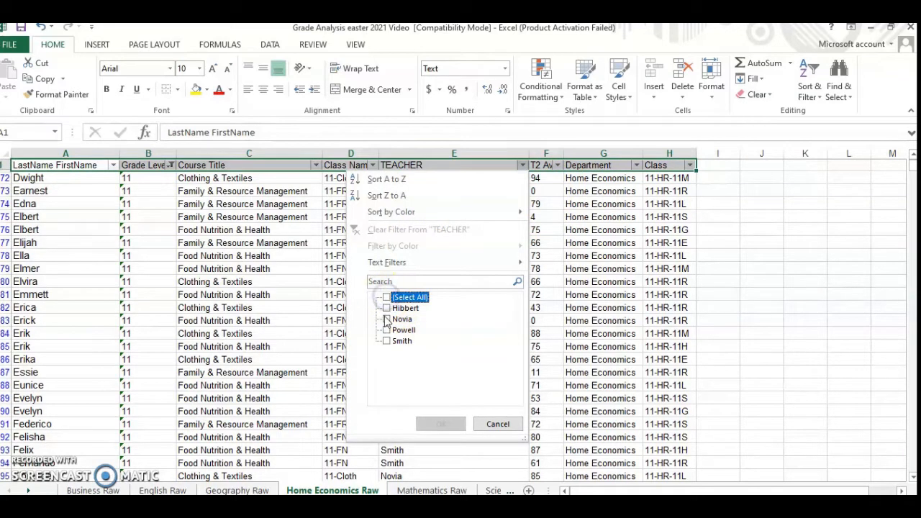
{"action": "left_click", "coordinate": [386, 319]}
{"action": "left_click", "coordinate": [452, 425]}
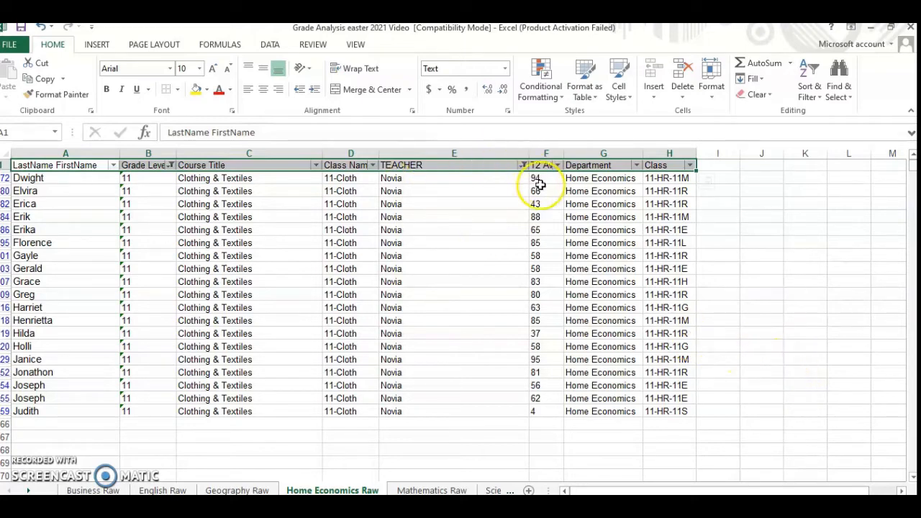
{"action": "left_click", "coordinate": [315, 166]}
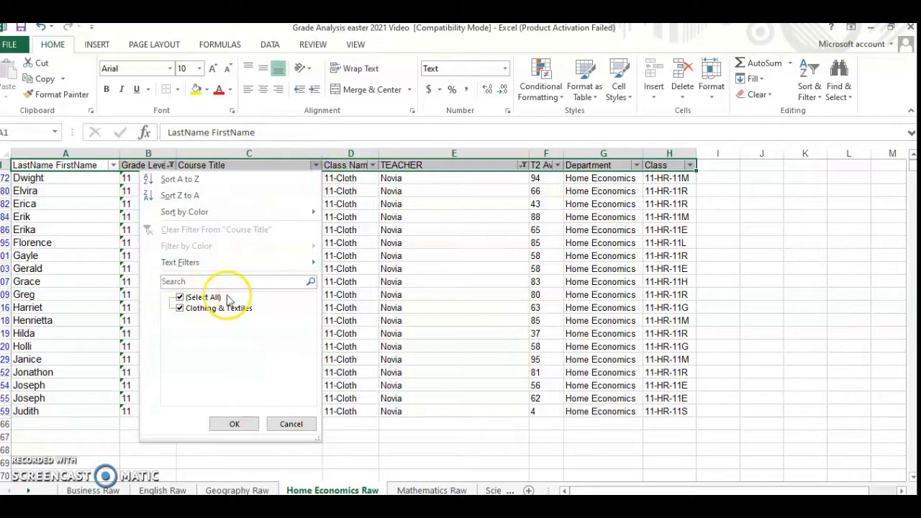
{"action": "left_click", "coordinate": [292, 424]}
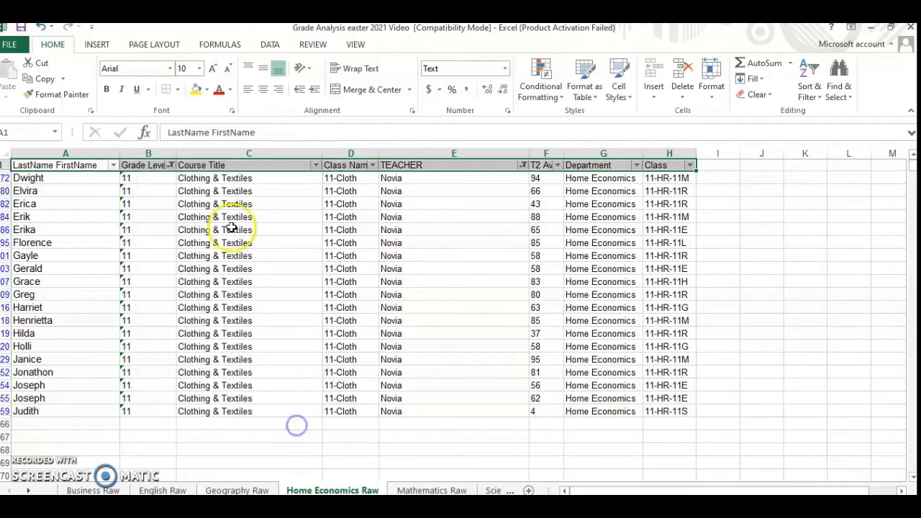
Set the Grade Level filter back to all grades while keeping the single-teacher filter, and review the records.
{"action": "left_click", "coordinate": [170, 165]}
{"action": "left_click", "coordinate": [33, 298]}
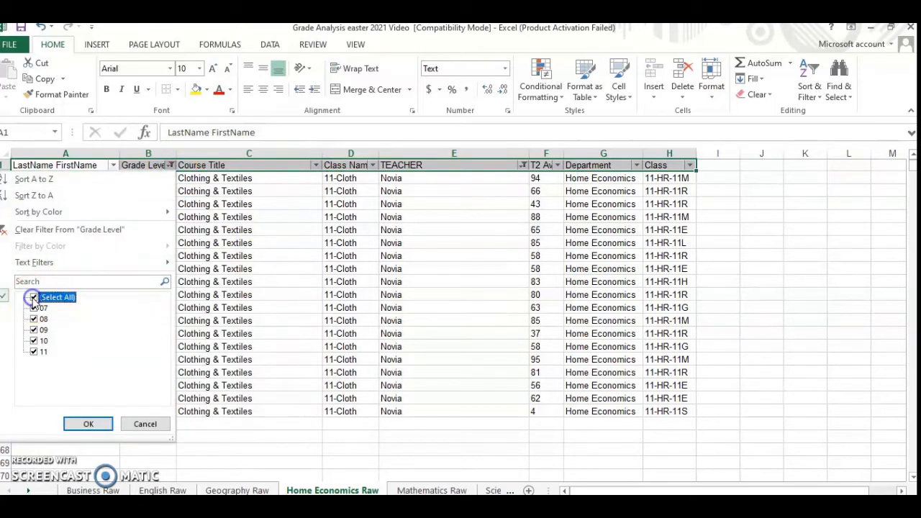
{"action": "left_click", "coordinate": [88, 424]}
{"action": "scroll", "coordinate": [421, 337], "scroll_direction": "down", "scroll_amount": 2}
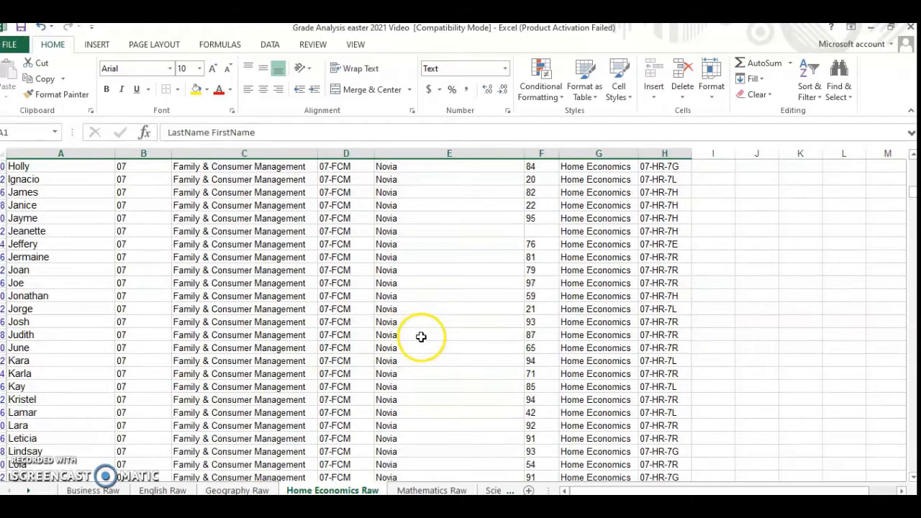
Reapply the existing single-teacher filter and restrict the Grade Level column to grade 07.
{"action": "scroll", "coordinate": [420, 336], "scroll_direction": "up", "scroll_amount": 3}
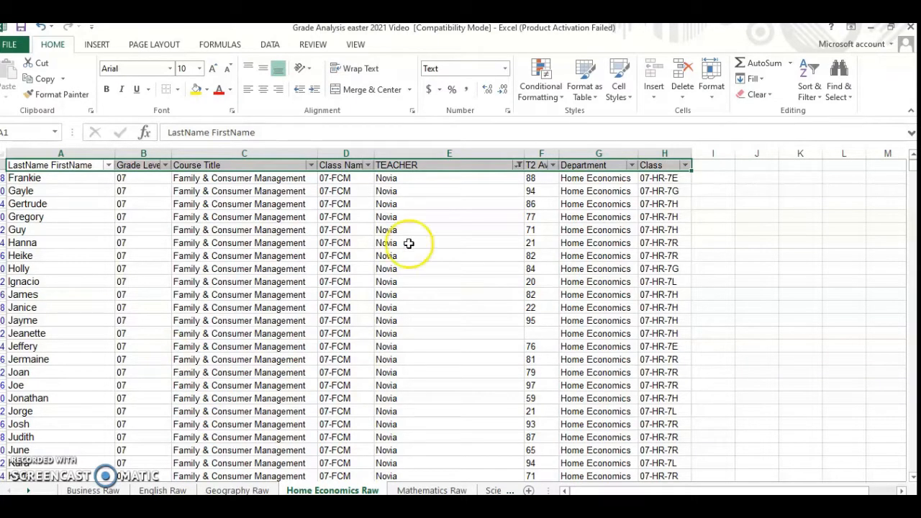
{"action": "left_click", "coordinate": [519, 164]}
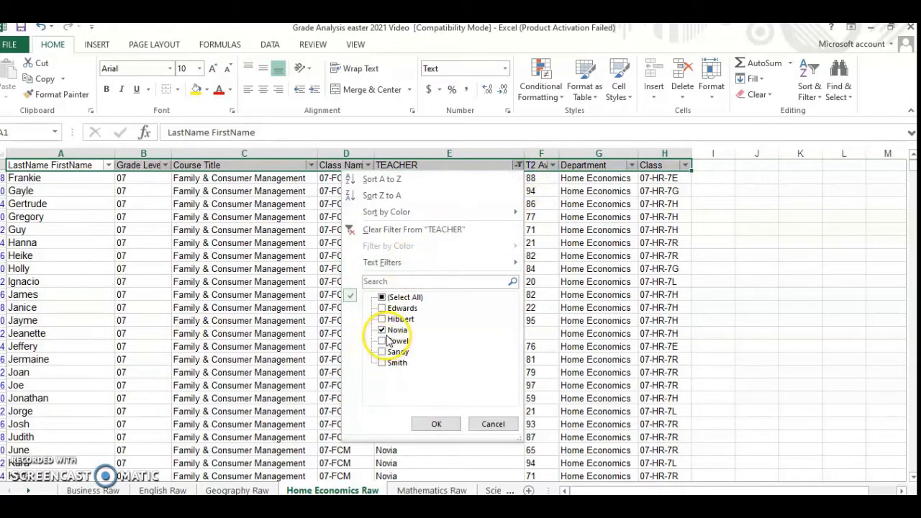
{"action": "left_click", "coordinate": [437, 424]}
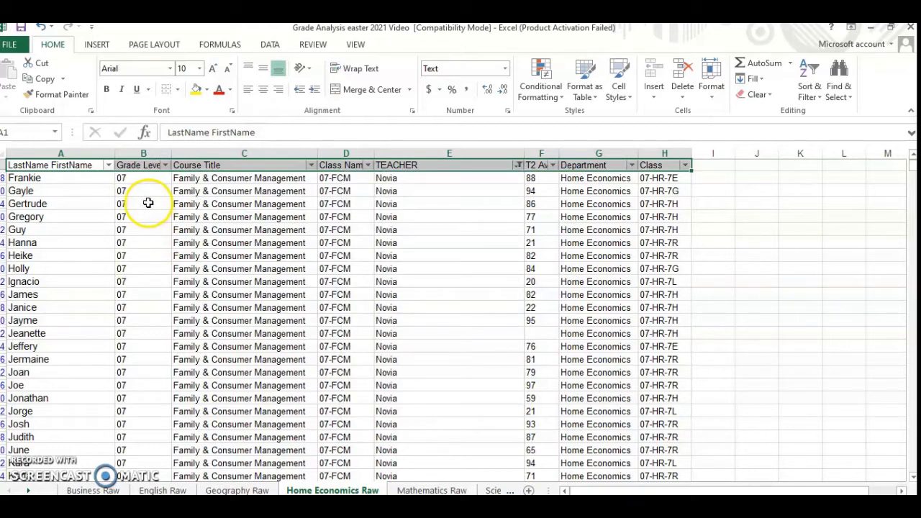
{"action": "left_click", "coordinate": [165, 166]}
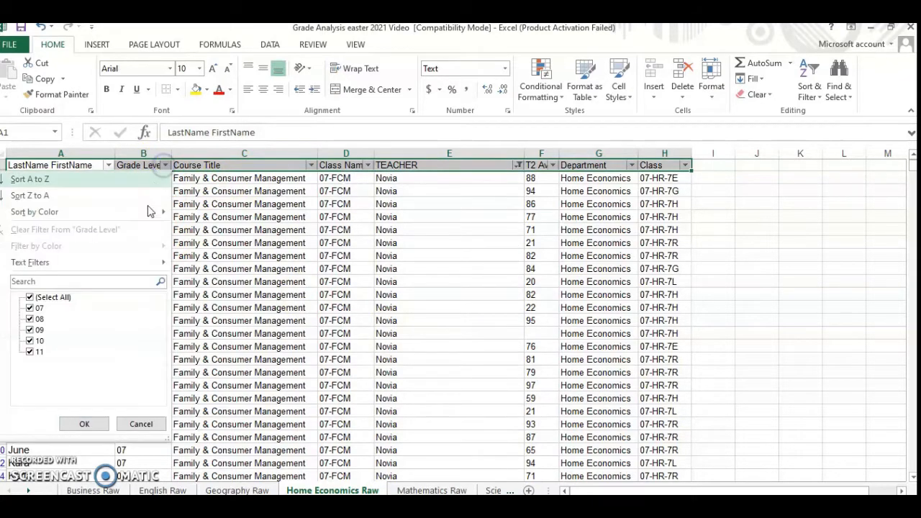
{"action": "left_click", "coordinate": [29, 297]}
{"action": "left_click", "coordinate": [29, 308]}
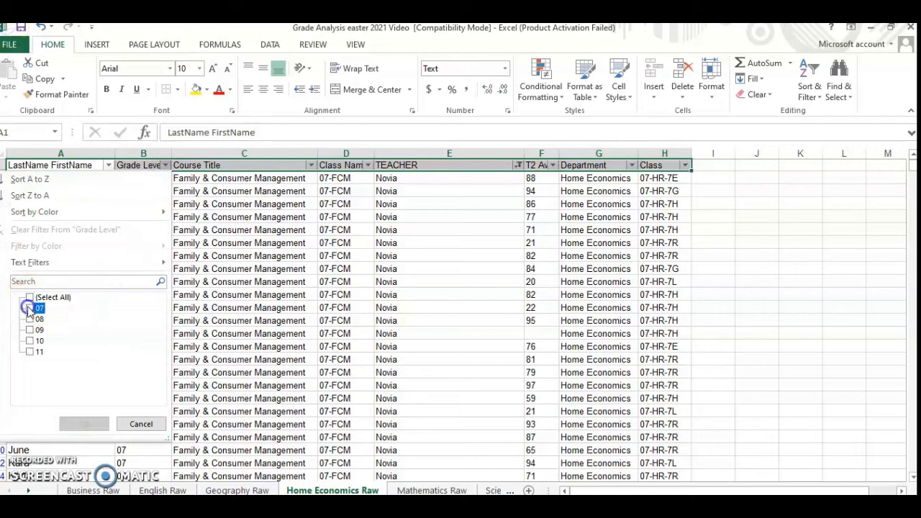
{"action": "left_click", "coordinate": [87, 425]}
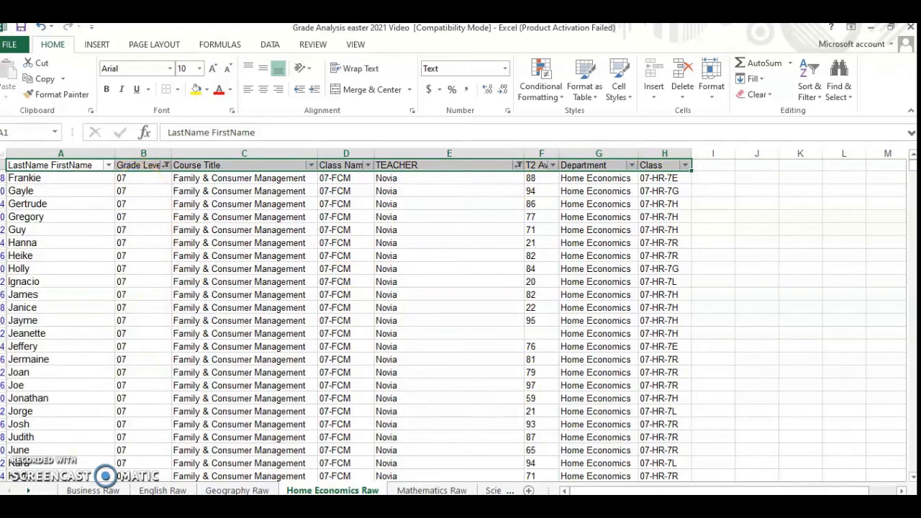
{"action": "left_click", "coordinate": [137, 177]}
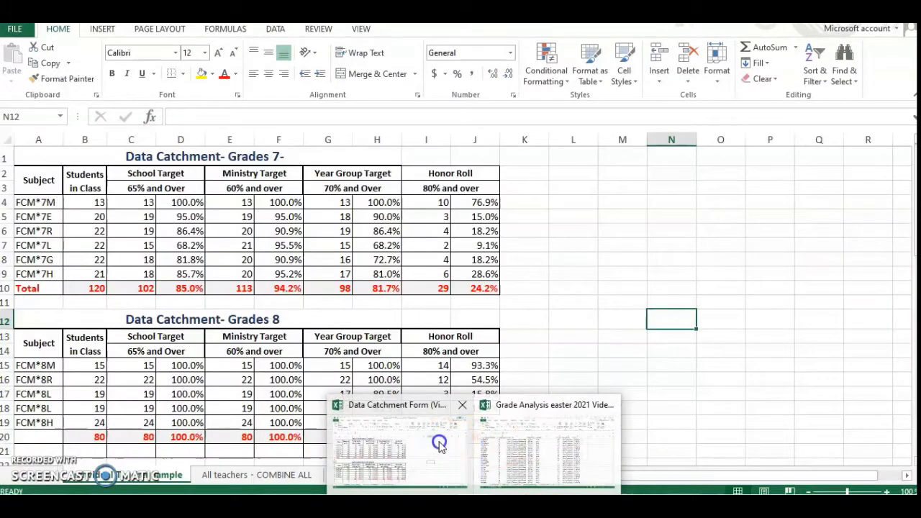
Switch to the Data Catchment Form workbook and clear the Grades 7 table's contents from the FCM*7E row through the Total row.
{"action": "left_click", "coordinate": [441, 442]}
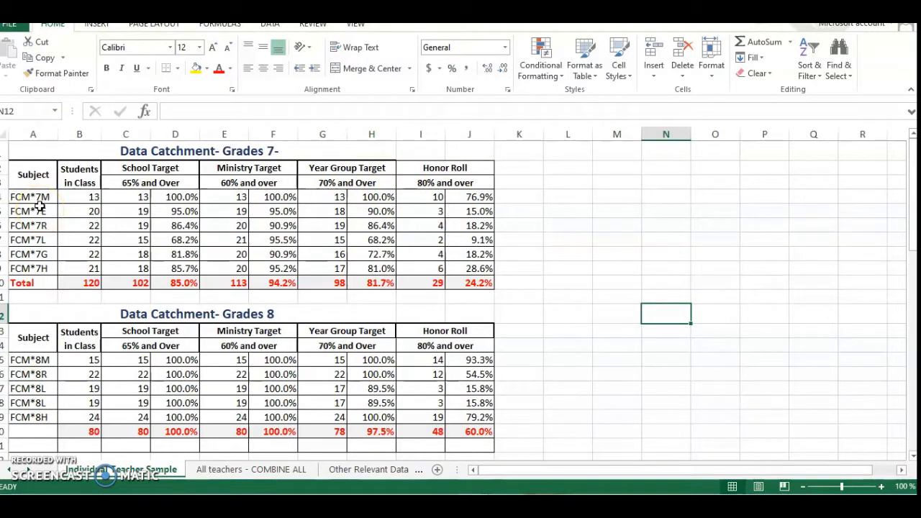
{"action": "left_click_drag", "start_coordinate": [37, 211], "coordinate": [452, 277]}
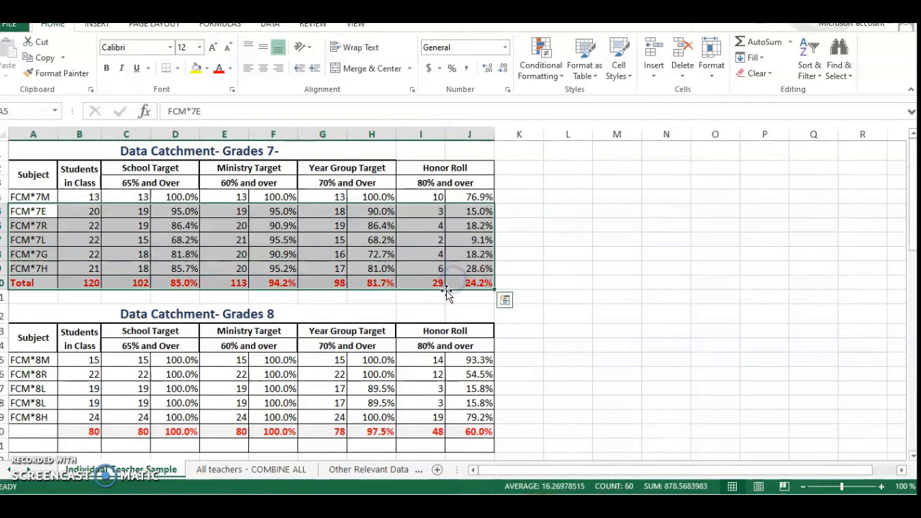
{"action": "key", "text": "Delete"}
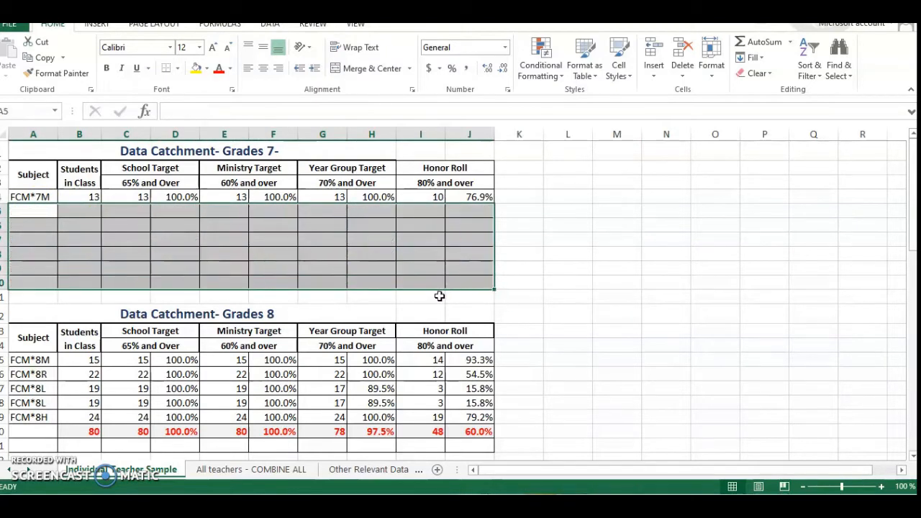
{"action": "left_click", "coordinate": [217, 233]}
Clear the FCM*7M row's School Target, Ministry Target, Year Group Target, Honor Roll and Students in Class counts, leaving the percentage cells.
{"action": "left_click", "coordinate": [128, 195]}
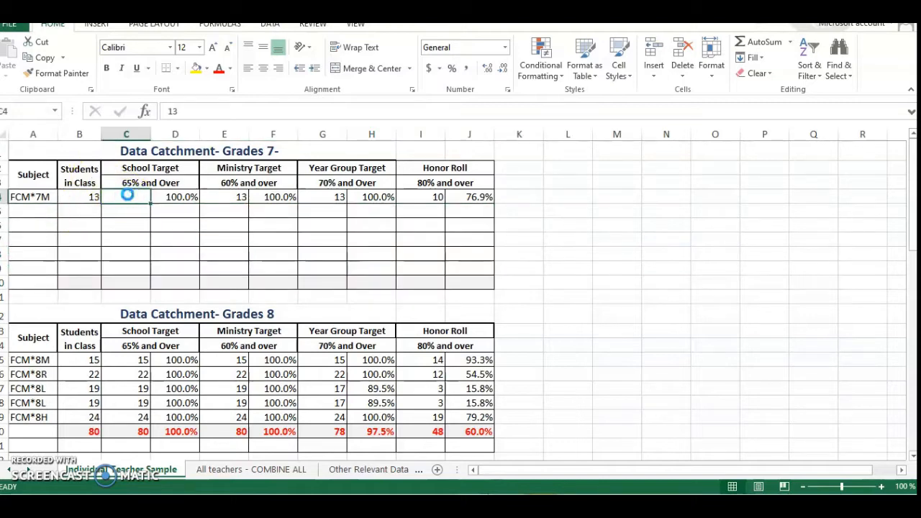
{"action": "key", "text": "Delete"}
{"action": "left_click", "coordinate": [222, 197]}
{"action": "key", "text": "Delete"}
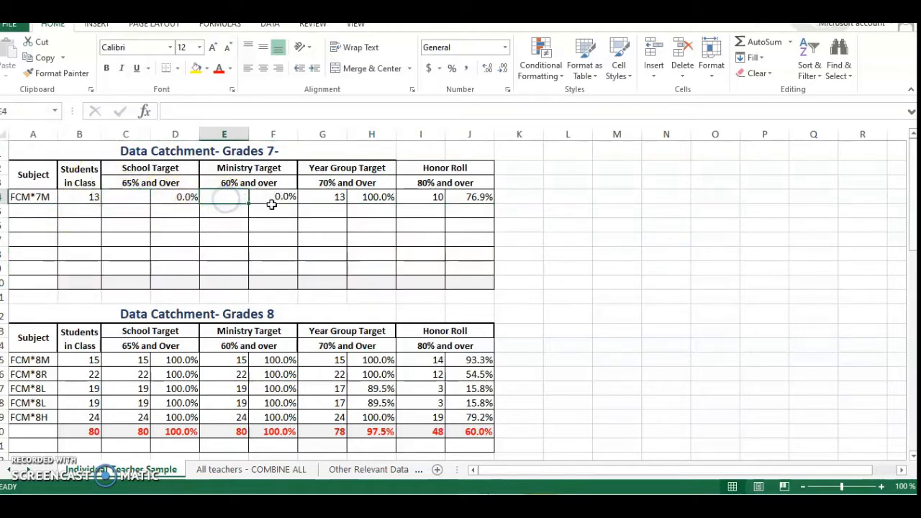
{"action": "left_click", "coordinate": [311, 196]}
{"action": "key", "text": "Delete"}
{"action": "left_click", "coordinate": [421, 196]}
{"action": "key", "text": "Delete"}
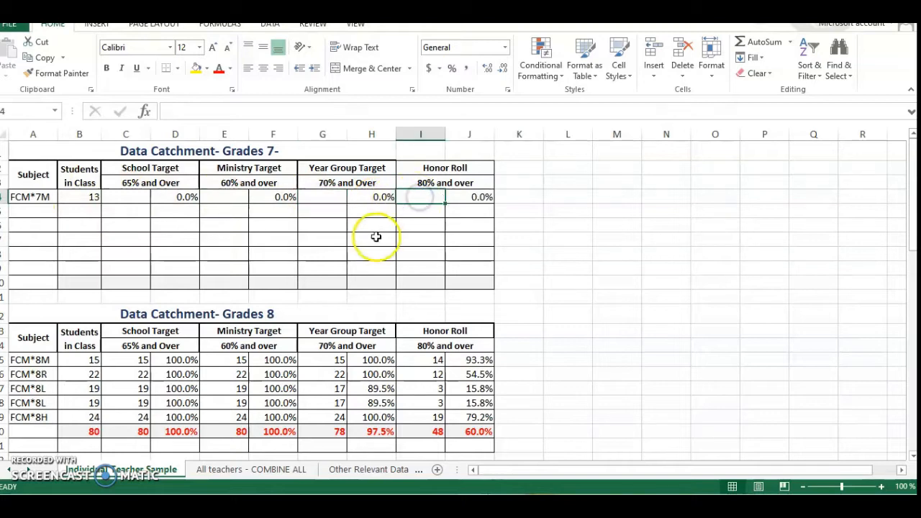
{"action": "left_click", "coordinate": [69, 197]}
{"action": "key", "text": "Delete"}
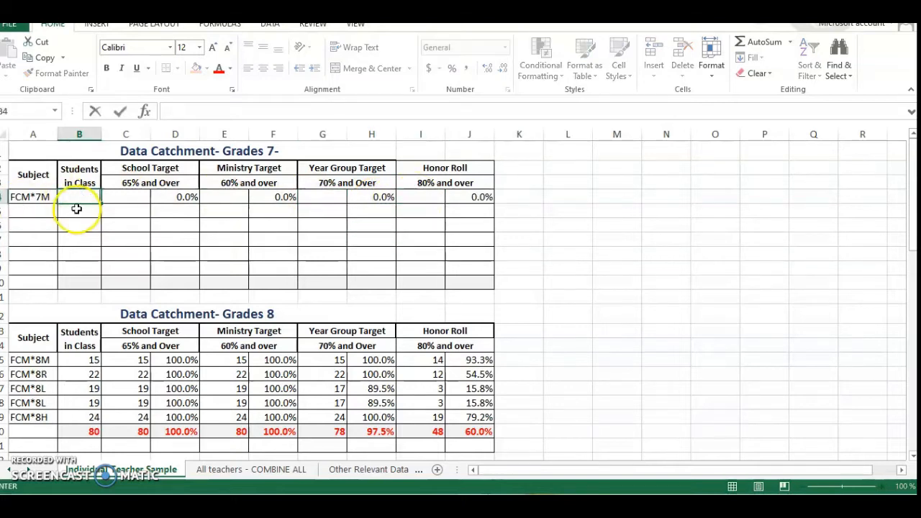
Shorten the first Grades 7 subject label to FCM and enter 7M-7H in the subject cell beneath it.
{"action": "left_click", "coordinate": [38, 196]}
{"action": "double_click", "coordinate": [48, 197]}
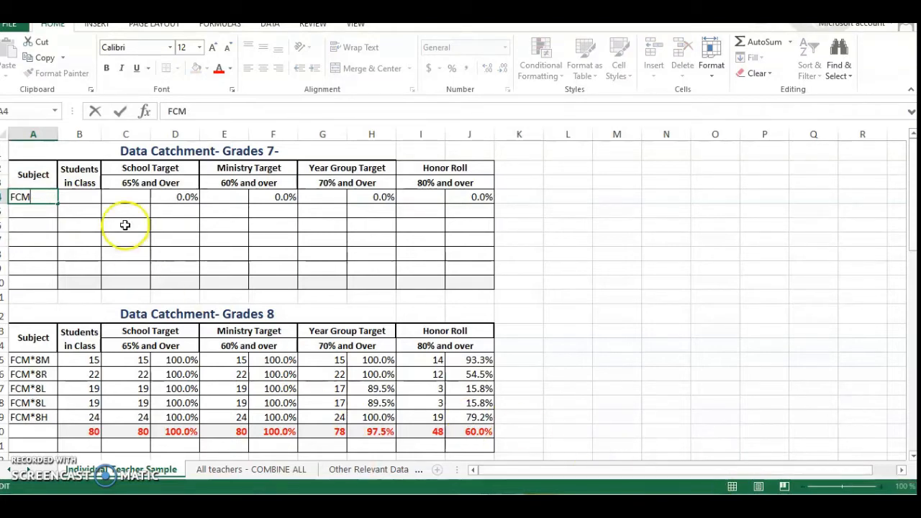
{"action": "left_click", "coordinate": [28, 215]}
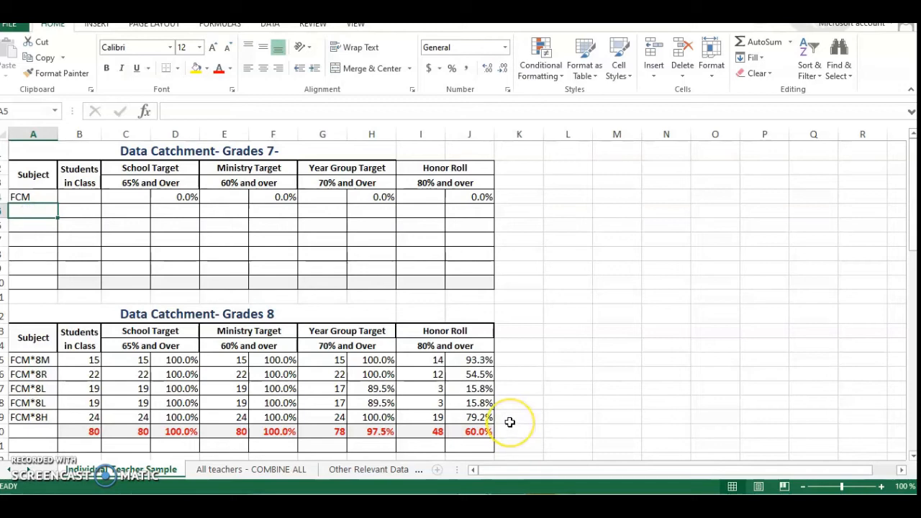
{"action": "type", "text": "7M"}
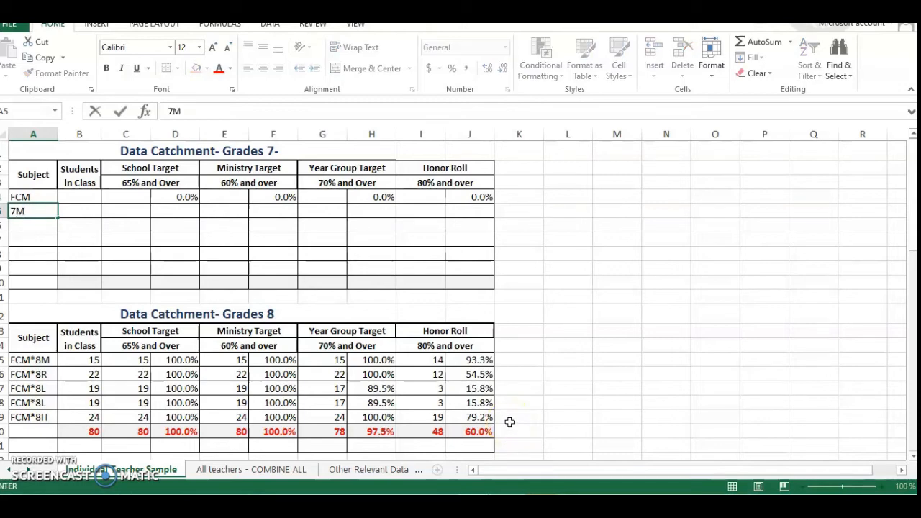
{"action": "type", "text": "-7H"}
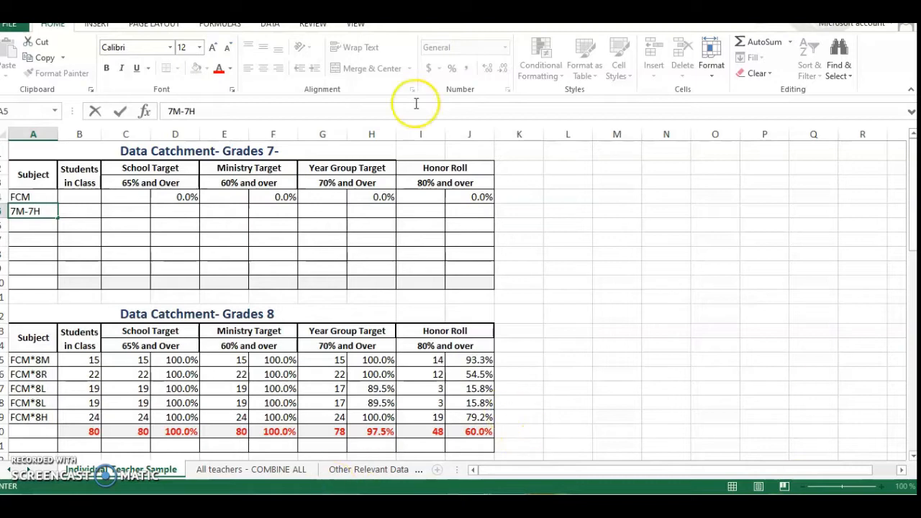
{"action": "left_click", "coordinate": [74, 213]}
Switch to the Grade Analysis workbook and select all filtered grade 07 entries in the Grade Level column to count the students.
{"action": "left_click", "coordinate": [76, 194]}
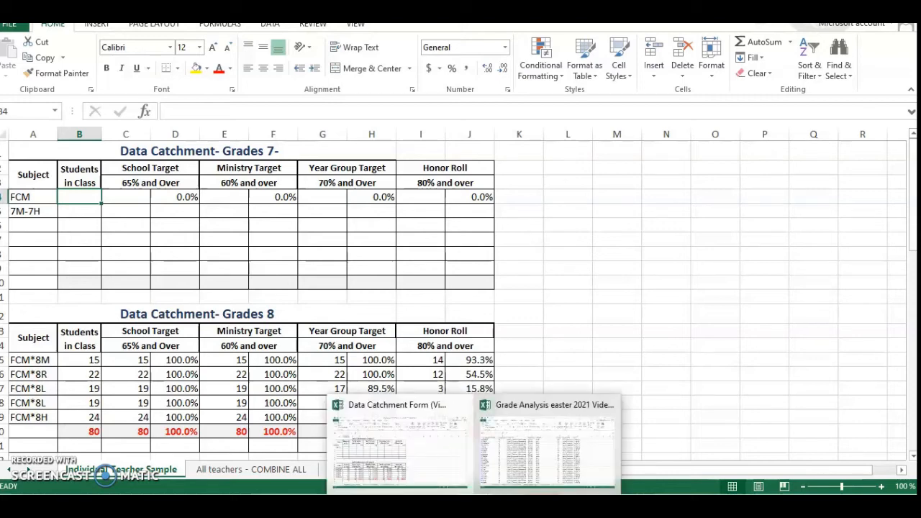
{"action": "left_click", "coordinate": [487, 457]}
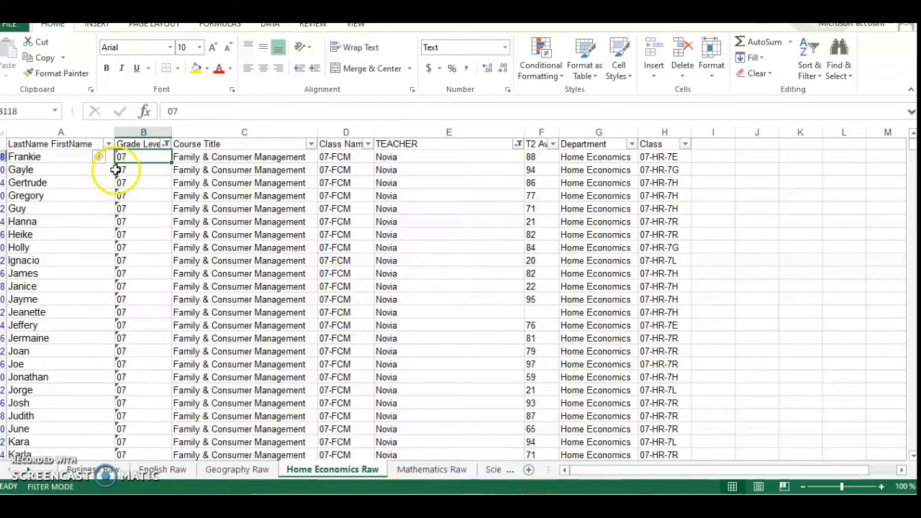
{"action": "left_click", "coordinate": [142, 199]}
{"action": "left_click", "coordinate": [140, 156]}
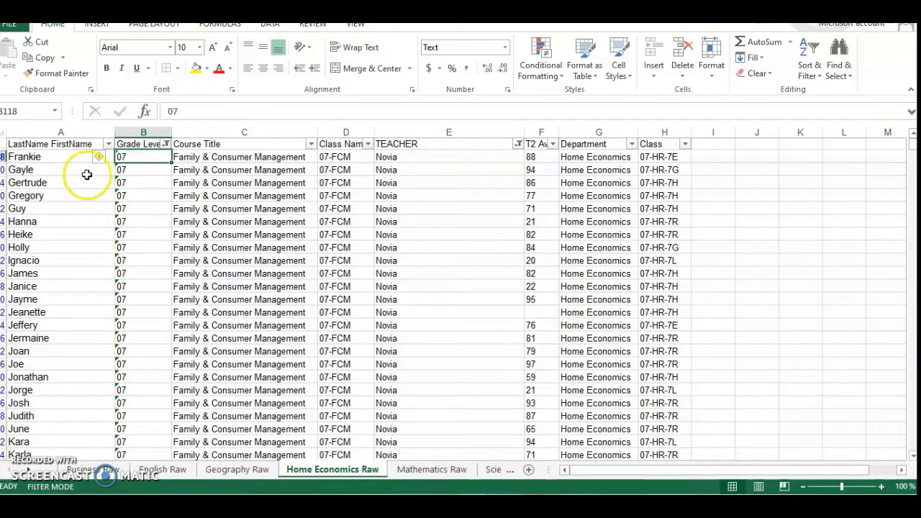
{"action": "left_click_drag", "start_coordinate": [144, 158], "coordinate": [136, 432]}
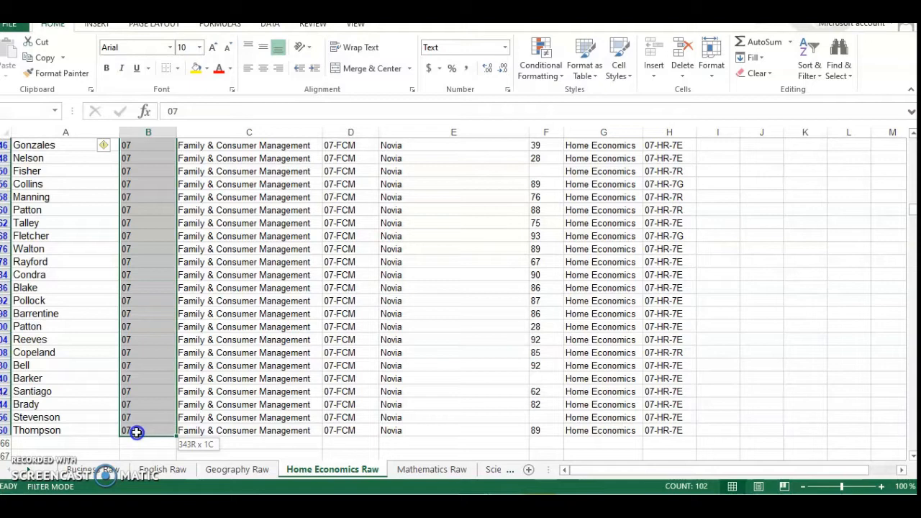
{"action": "left_click_drag", "start_coordinate": [135, 431], "coordinate": [136, 431]}
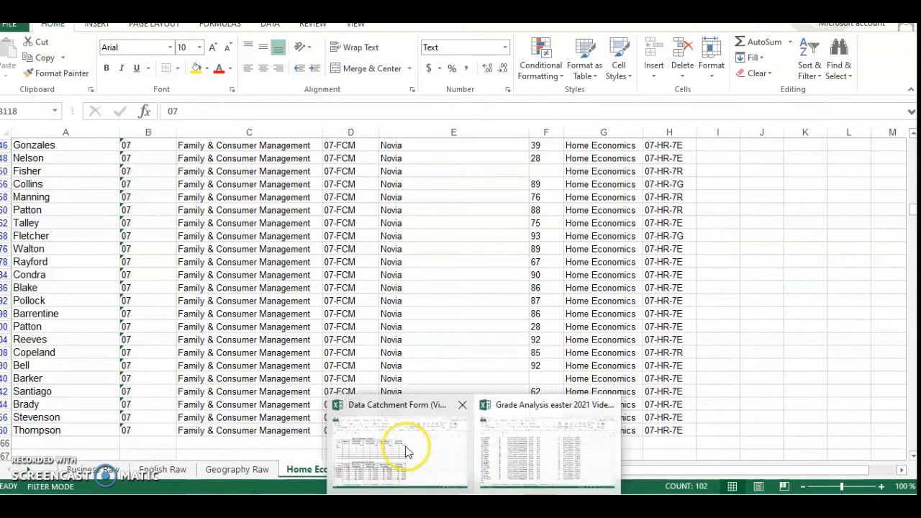
Return to the Data Catchment Form workbook and enter 102 as the Students in Class for the Grades 7 FCM row.
{"action": "left_click", "coordinate": [406, 453]}
{"action": "left_click", "coordinate": [63, 194]}
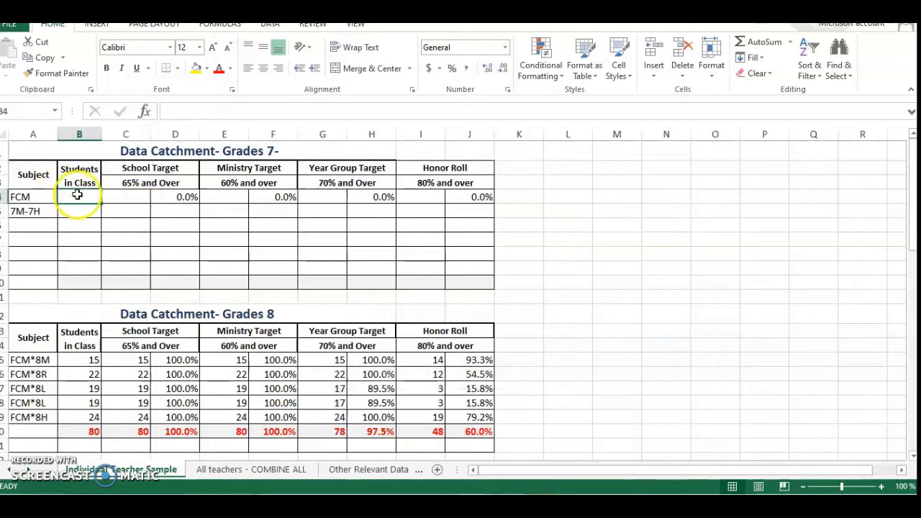
{"action": "type", "text": "102"}
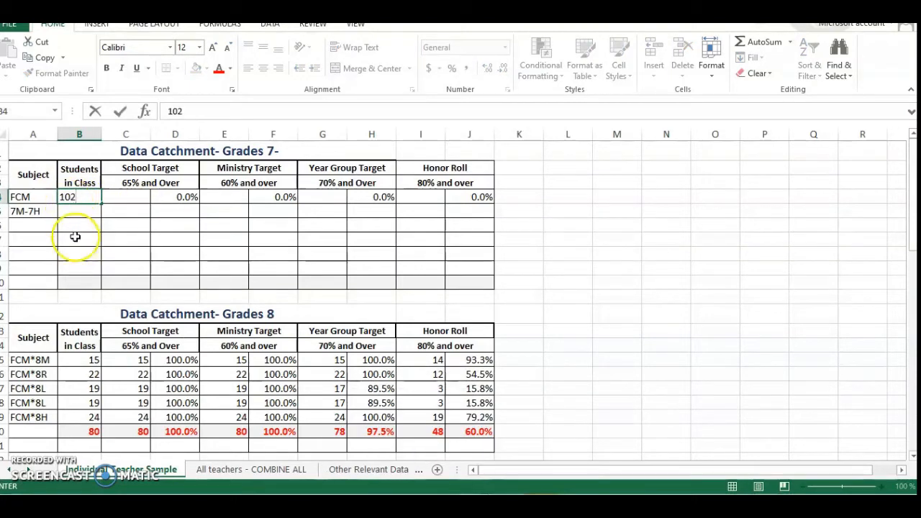
{"action": "left_click", "coordinate": [76, 235]}
In the Grade Analysis workbook, filter the T2 Avg column to show only averages greater than 65.
{"action": "left_click", "coordinate": [124, 195]}
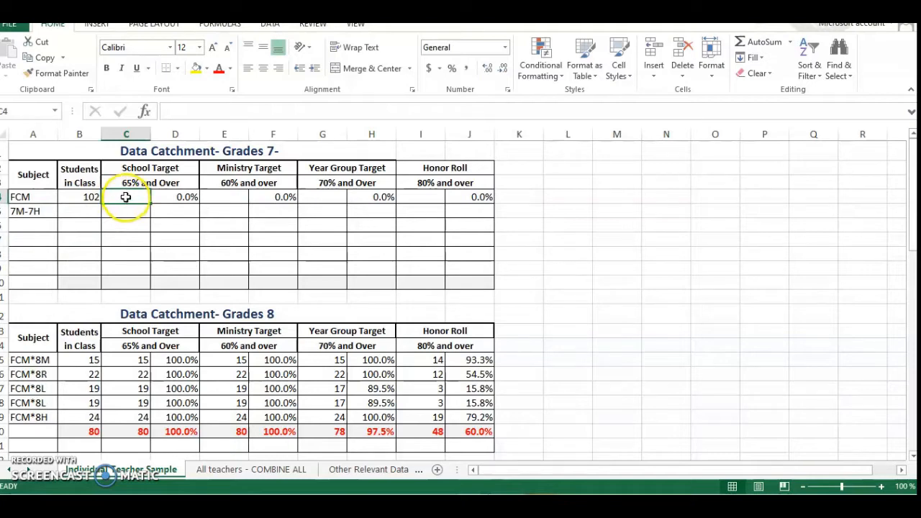
{"action": "left_click", "coordinate": [475, 507]}
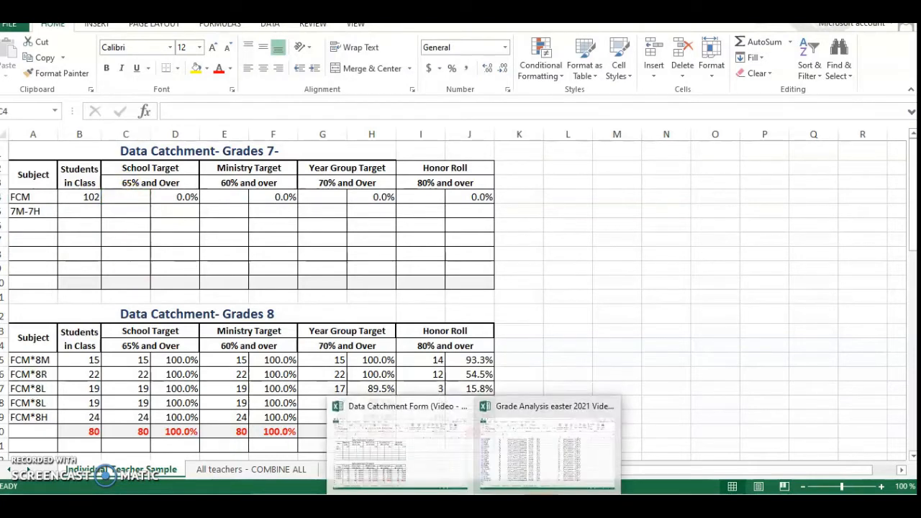
{"action": "left_click", "coordinate": [594, 452]}
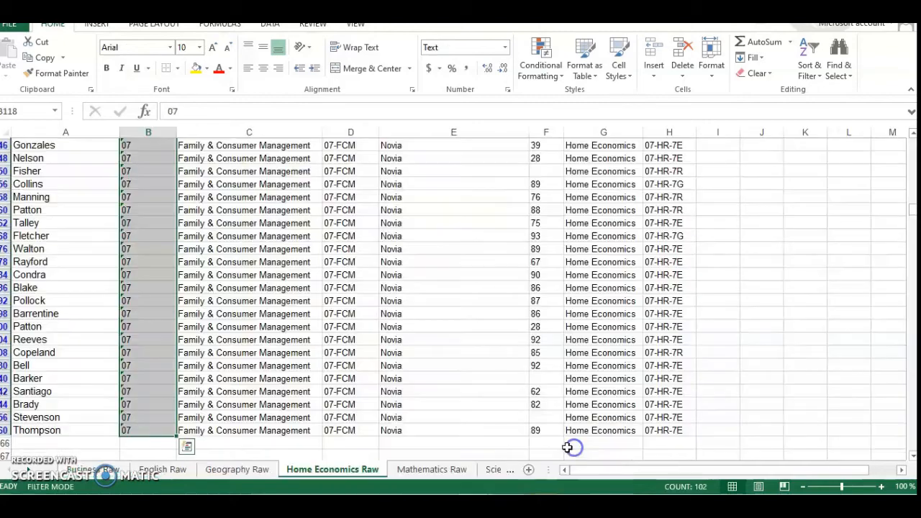
{"action": "scroll", "coordinate": [401, 380], "scroll_direction": "up", "scroll_amount": 13}
{"action": "scroll", "coordinate": [401, 381], "scroll_direction": "up", "scroll_amount": 15}
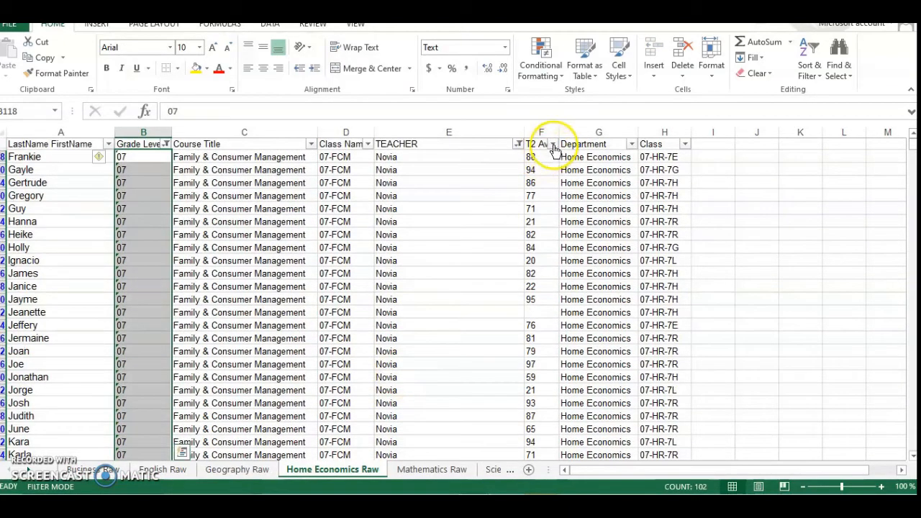
{"action": "left_click", "coordinate": [552, 144]}
{"action": "mouse_move", "coordinate": [444, 246]}
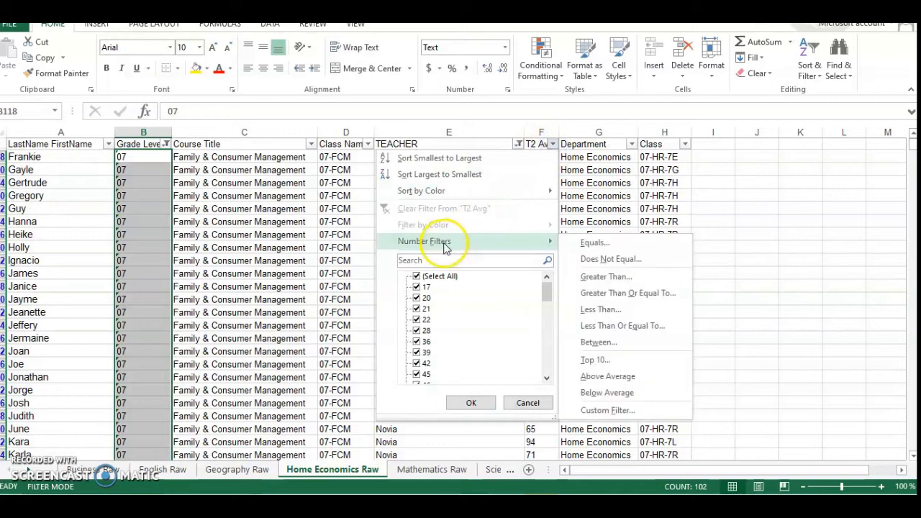
{"action": "left_click", "coordinate": [594, 278]}
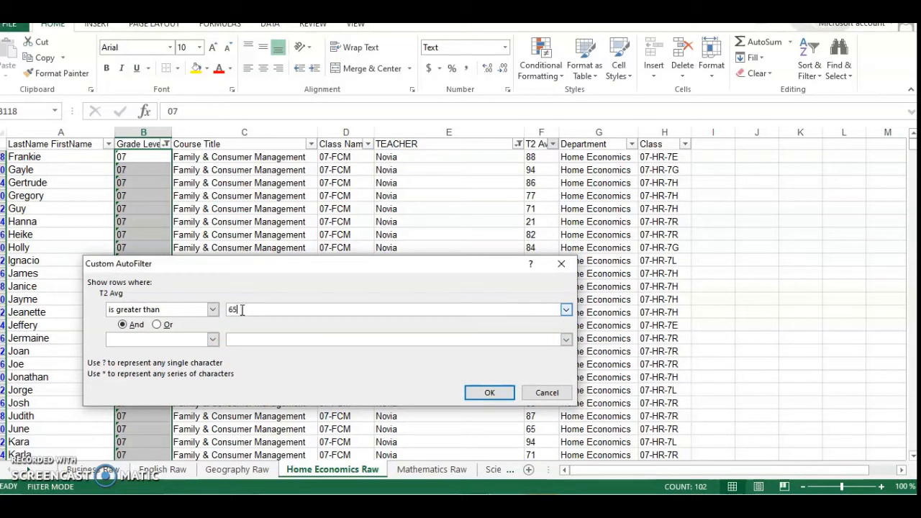
{"action": "left_click", "coordinate": [493, 393]}
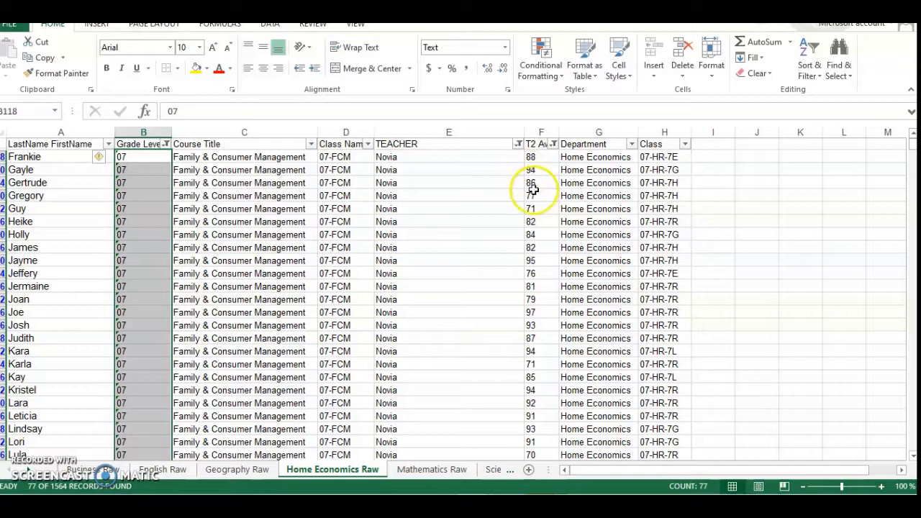
Review the filtered averages and select all remaining Grade Level entries to count the students meeting the School Target.
{"action": "scroll", "coordinate": [547, 215], "scroll_direction": "down", "scroll_amount": 3}
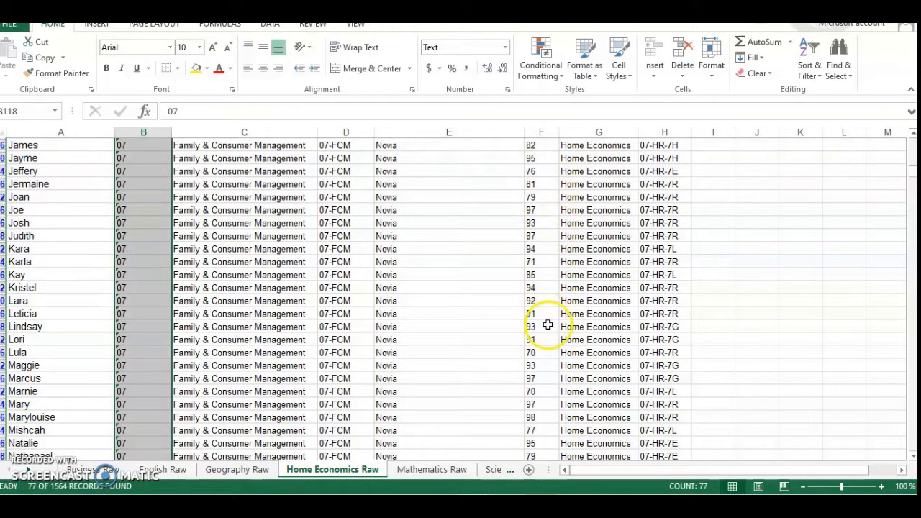
{"action": "scroll", "coordinate": [548, 324], "scroll_direction": "down", "scroll_amount": 1}
{"action": "scroll", "coordinate": [539, 345], "scroll_direction": "up", "scroll_amount": 4}
{"action": "left_click", "coordinate": [464, 300]}
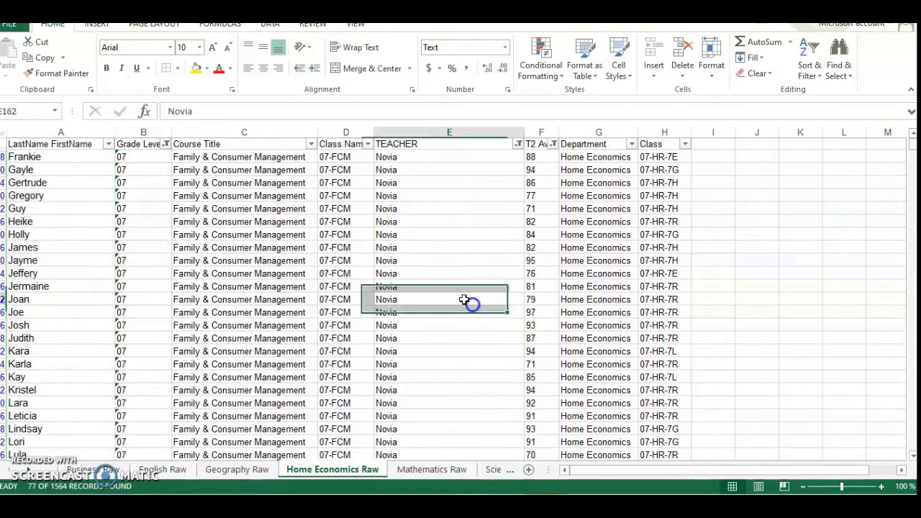
{"action": "left_click_drag", "start_coordinate": [141, 154], "coordinate": [139, 481]}
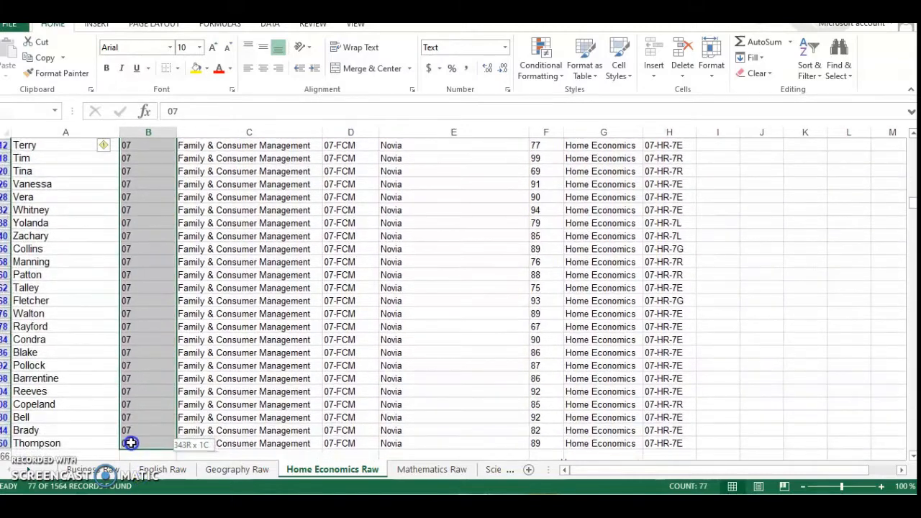
Return to the Data Catchment Form workbook, enter 77 as the School Target count in the Grades 7 FCM row, and select its Ministry Target cell.
{"action": "left_click_drag", "start_coordinate": [130, 444], "coordinate": [131, 443]}
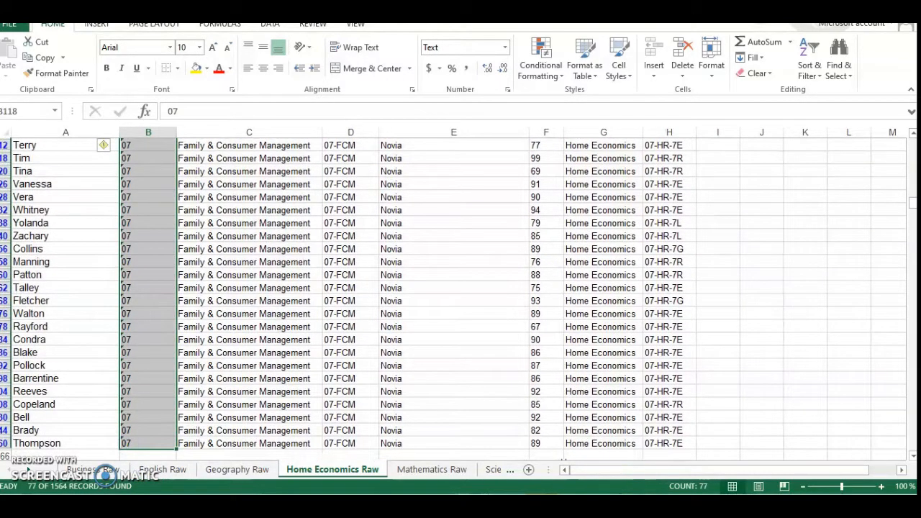
{"action": "left_click", "coordinate": [453, 467]}
{"action": "left_click", "coordinate": [161, 193]}
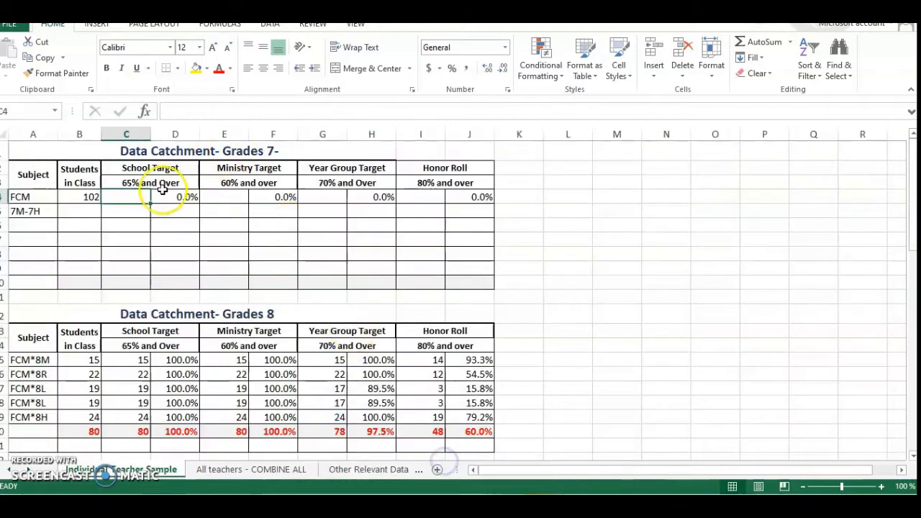
{"action": "type", "text": "77"}
{"action": "left_click", "coordinate": [132, 222]}
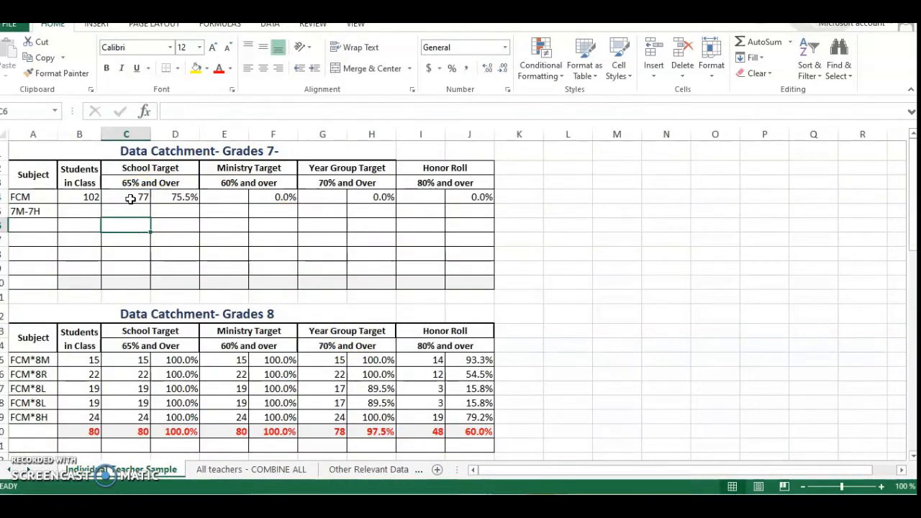
{"action": "left_click", "coordinate": [222, 197]}
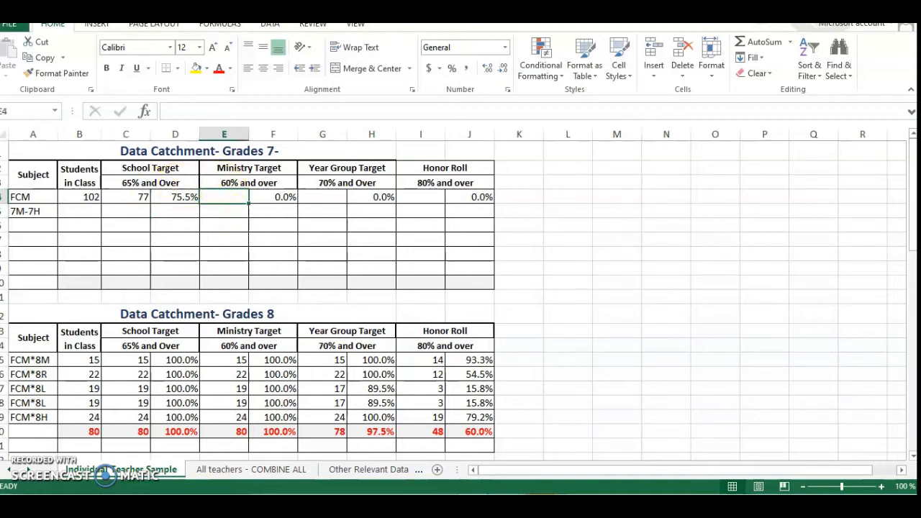
In the Grade Analysis workbook, change the T2 Avg filter to show only averages greater than 60.
{"action": "left_click", "coordinate": [516, 460]}
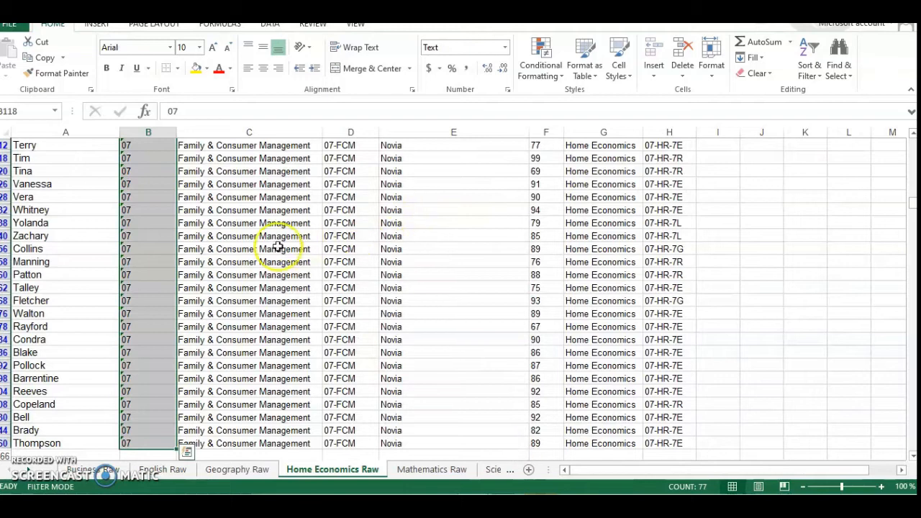
{"action": "scroll", "coordinate": [380, 270], "scroll_direction": "up", "scroll_amount": 6}
{"action": "scroll", "coordinate": [471, 265], "scroll_direction": "up", "scroll_amount": 13}
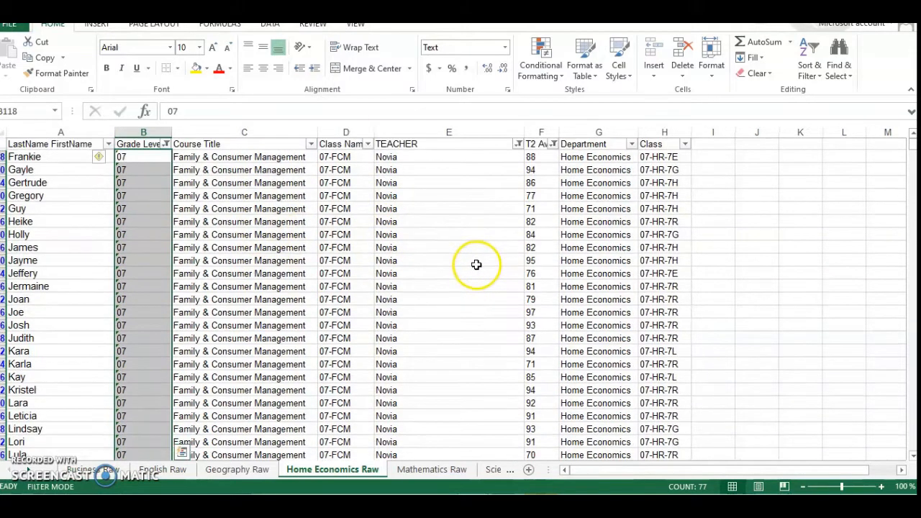
{"action": "left_click", "coordinate": [553, 145]}
{"action": "mouse_move", "coordinate": [487, 246]}
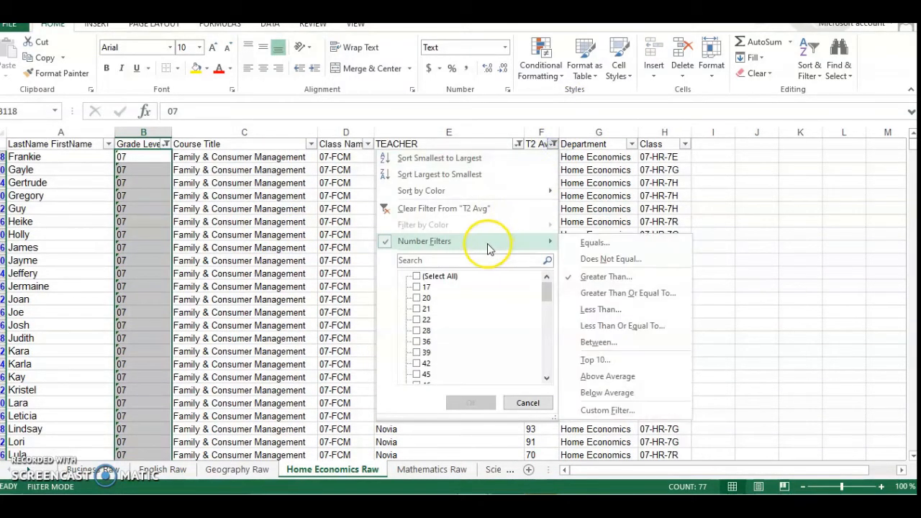
{"action": "left_click", "coordinate": [594, 288]}
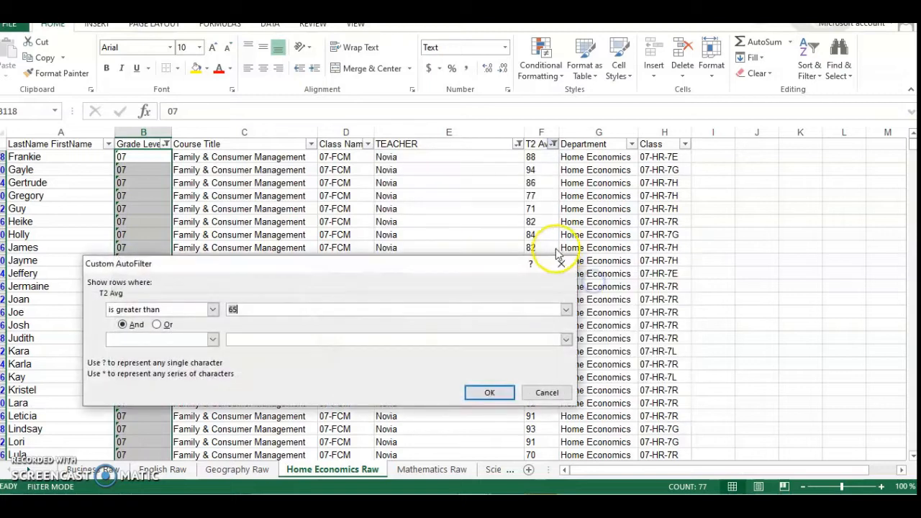
{"action": "type", "text": "65"}
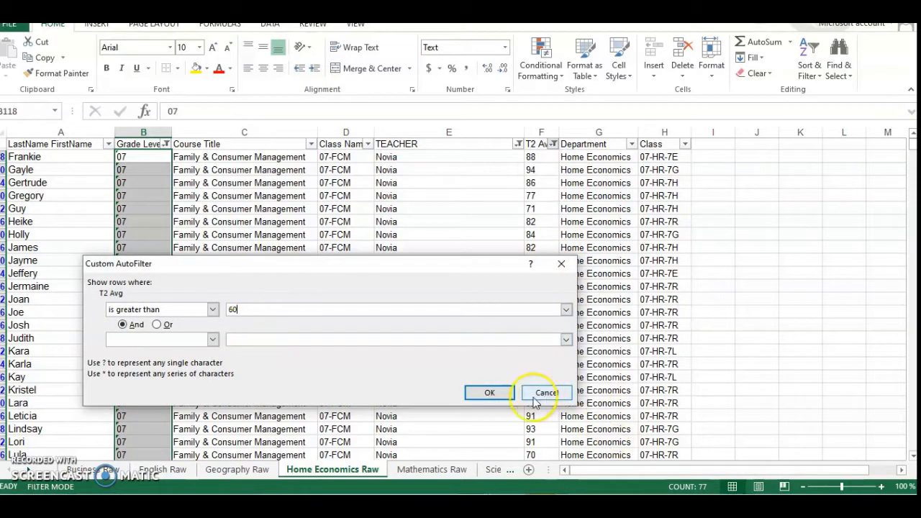
{"action": "left_click", "coordinate": [486, 392]}
Select all filtered Grade Level entries to count them, and enter 81 as the Ministry Target count in the Data Catchment Form's Grades 7 FCM row.
{"action": "left_click", "coordinate": [169, 247]}
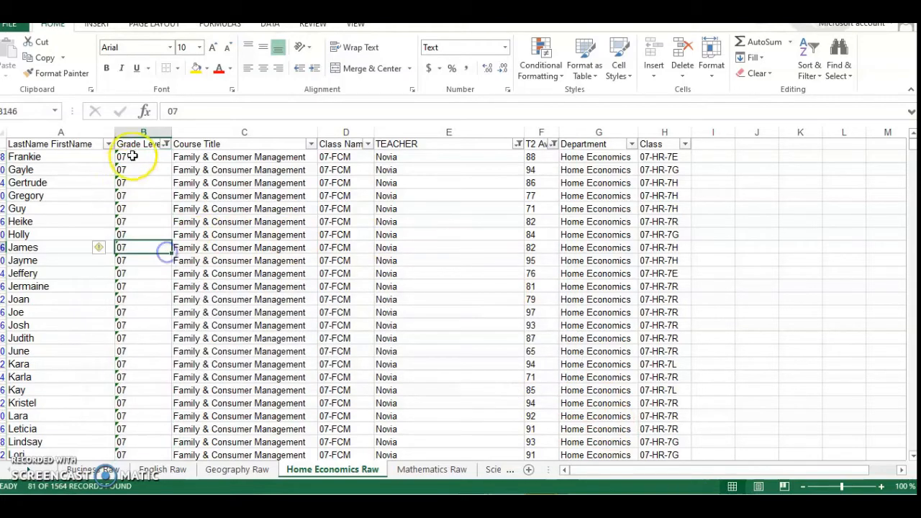
{"action": "left_click_drag", "start_coordinate": [136, 156], "coordinate": [137, 491]}
{"action": "left_click_drag", "start_coordinate": [127, 431], "coordinate": [133, 443]}
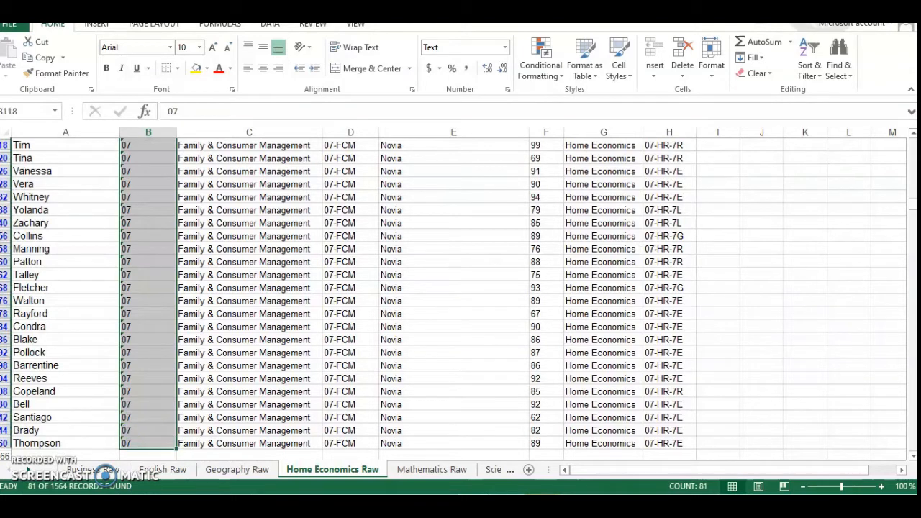
{"action": "left_click", "coordinate": [462, 468]}
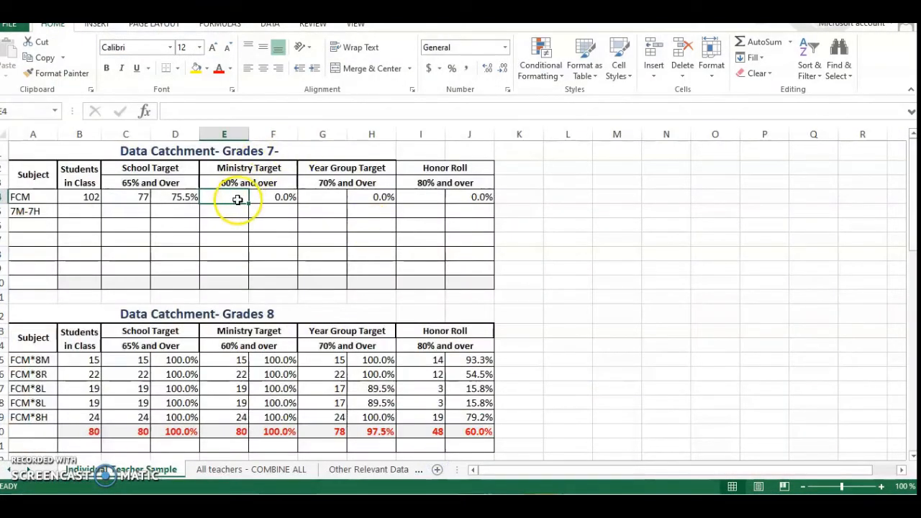
{"action": "type", "text": "81"}
{"action": "left_click", "coordinate": [239, 224]}
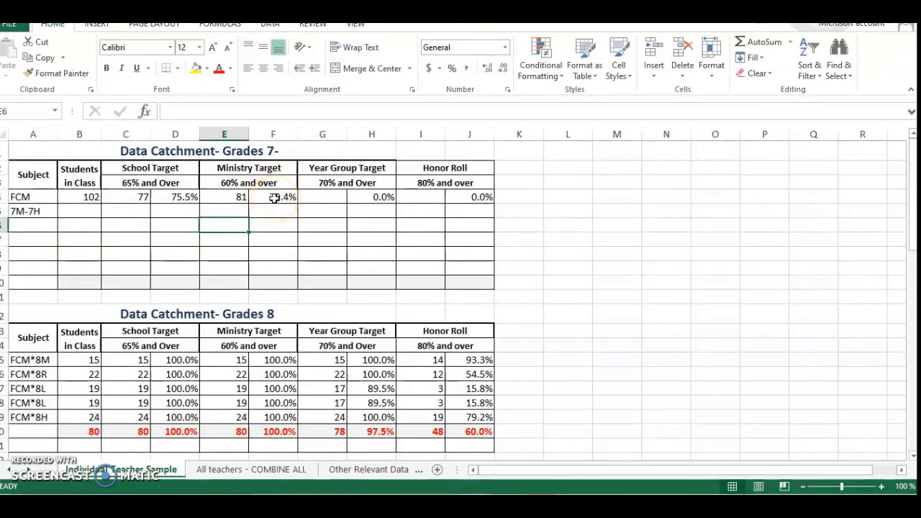
{"action": "left_click", "coordinate": [315, 197]}
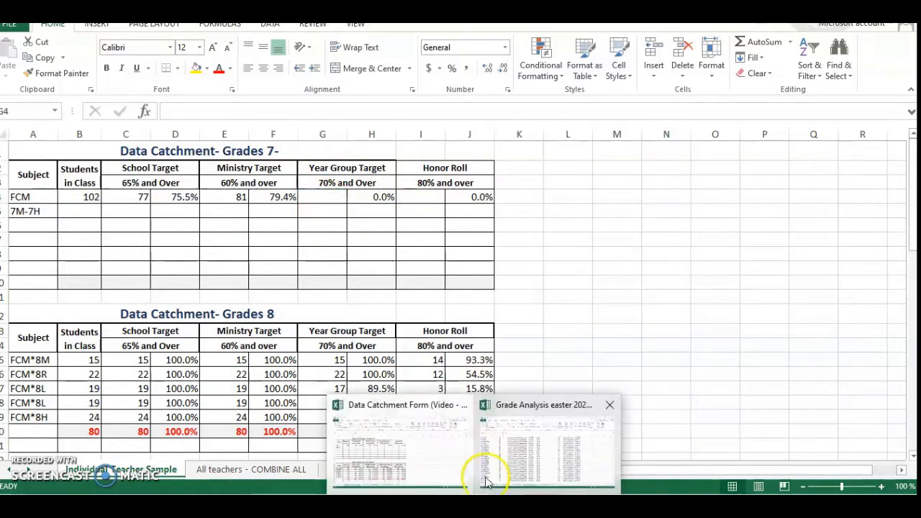
In the Grade Analysis workbook, change the T2 Avg filter to show only averages greater than 70.
{"action": "left_click", "coordinate": [489, 468]}
{"action": "scroll", "coordinate": [209, 247], "scroll_direction": "up", "scroll_amount": 15}
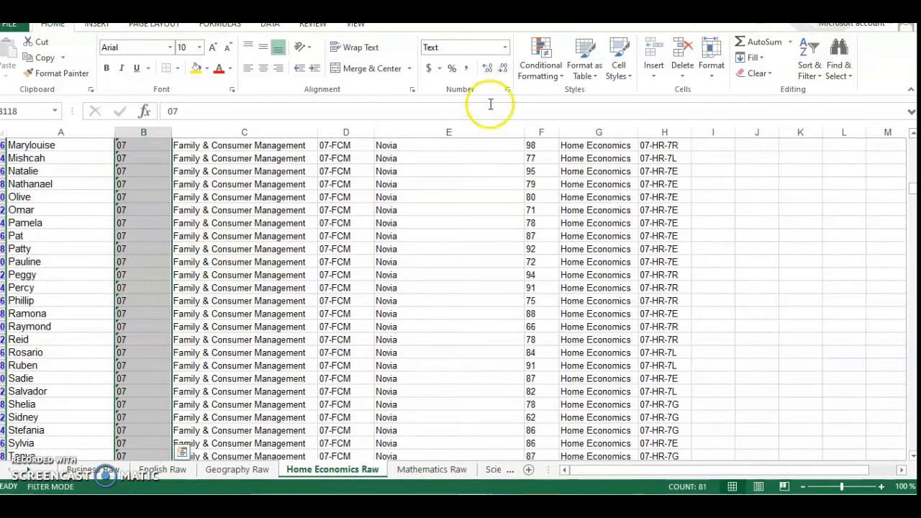
{"action": "scroll", "coordinate": [515, 267], "scroll_direction": "up", "scroll_amount": 2}
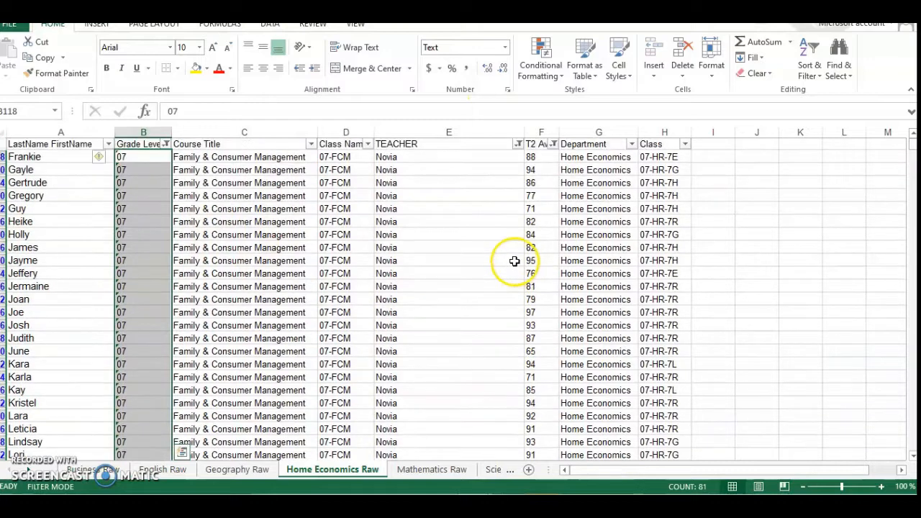
{"action": "left_click", "coordinate": [553, 144]}
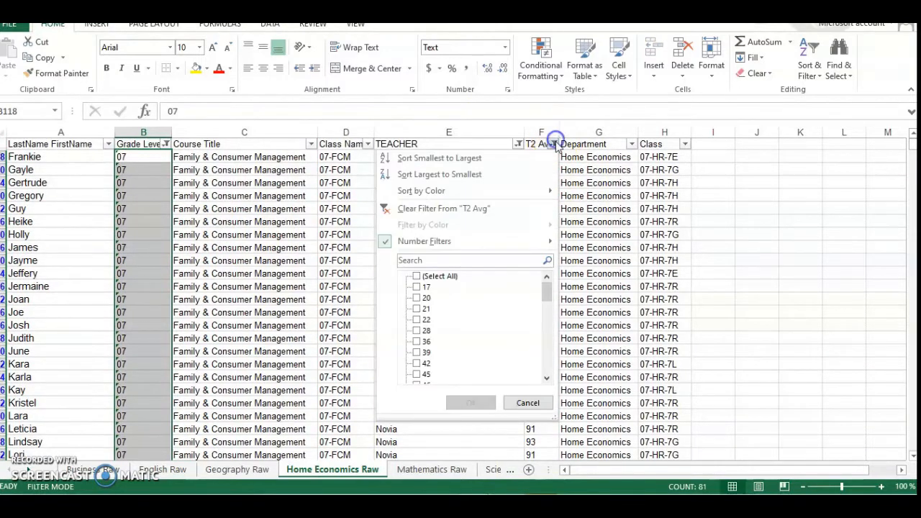
{"action": "left_click", "coordinate": [472, 245]}
{"action": "left_click", "coordinate": [603, 278]}
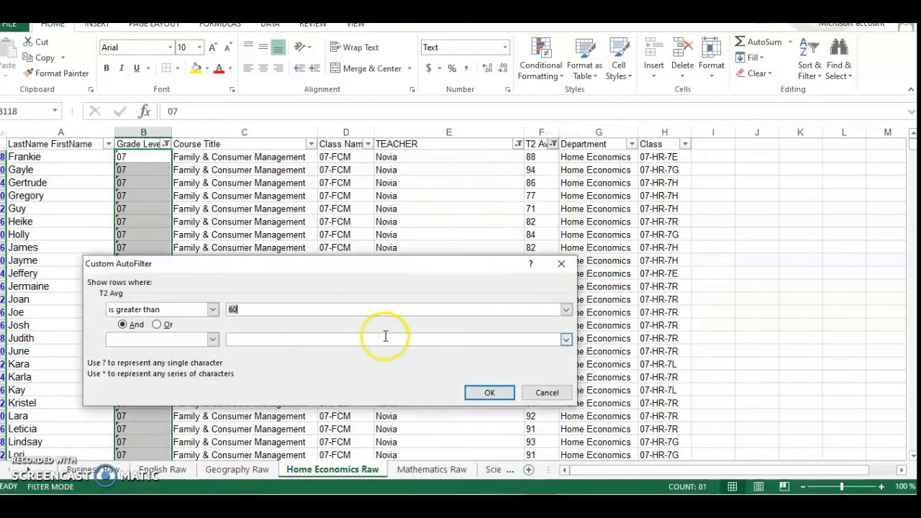
{"action": "left_click", "coordinate": [473, 399]}
Count the filtered Grade Level entries by selecting them, and enter 72 as the Year Group Target count in the Data Catchment Form's Grades 7 FCM row.
{"action": "left_click", "coordinate": [136, 267]}
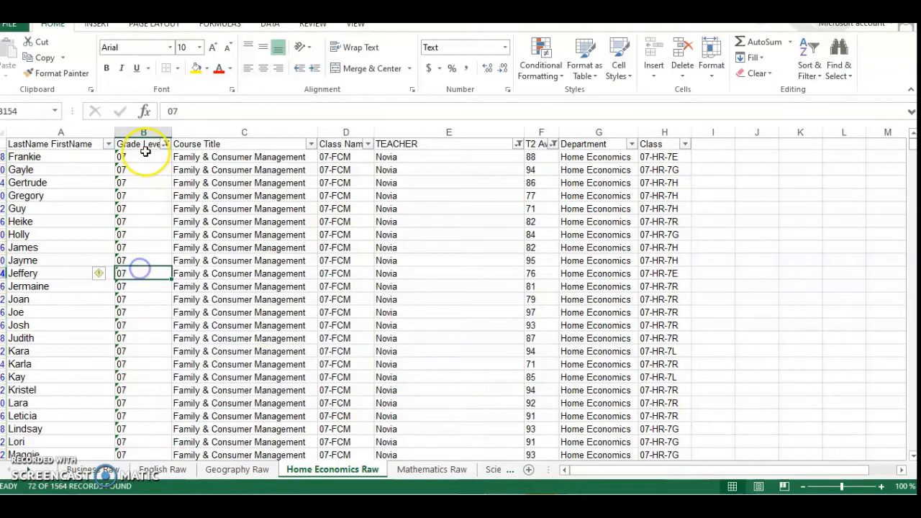
{"action": "left_click_drag", "start_coordinate": [146, 157], "coordinate": [141, 443]}
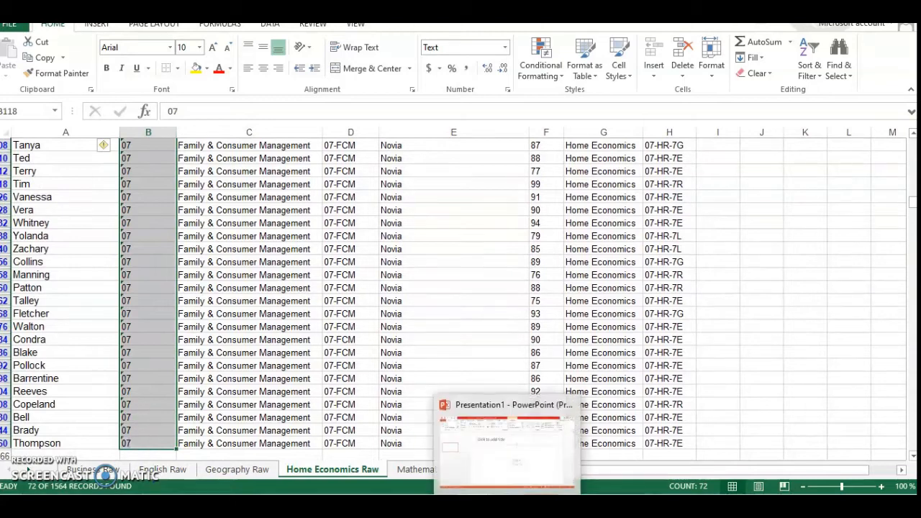
{"action": "left_click", "coordinate": [422, 446]}
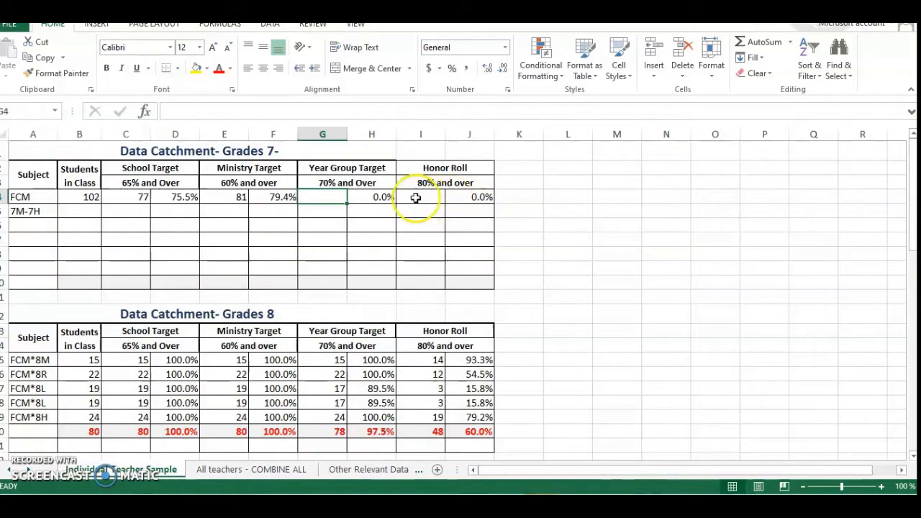
{"action": "type", "text": "72"}
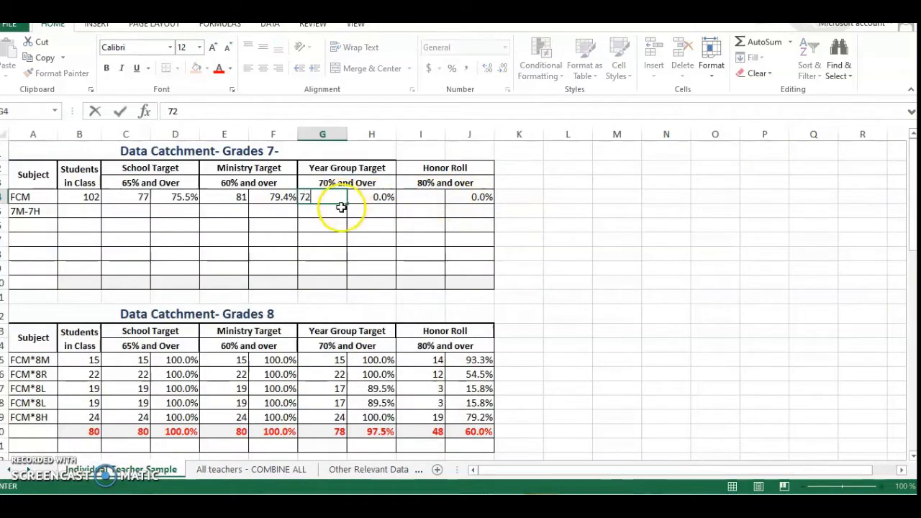
{"action": "left_click", "coordinate": [339, 240]}
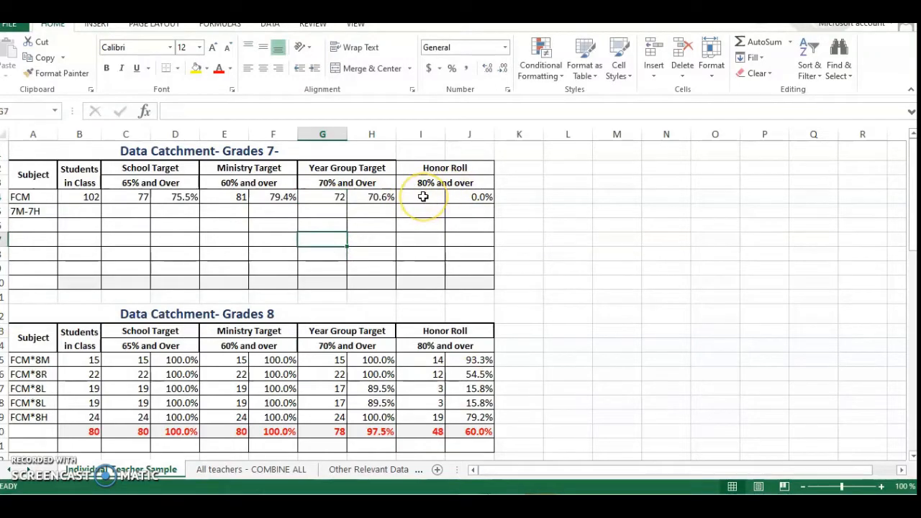
{"action": "left_click", "coordinate": [423, 197]}
In the Grade Analysis workbook, change the T2 Avg filter to show only averages greater than 80.
{"action": "left_click", "coordinate": [474, 505]}
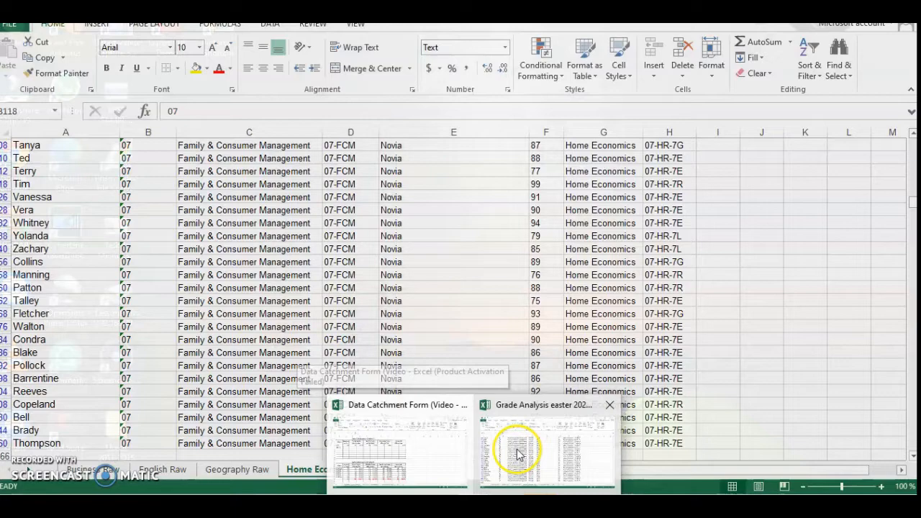
{"action": "left_click", "coordinate": [510, 453]}
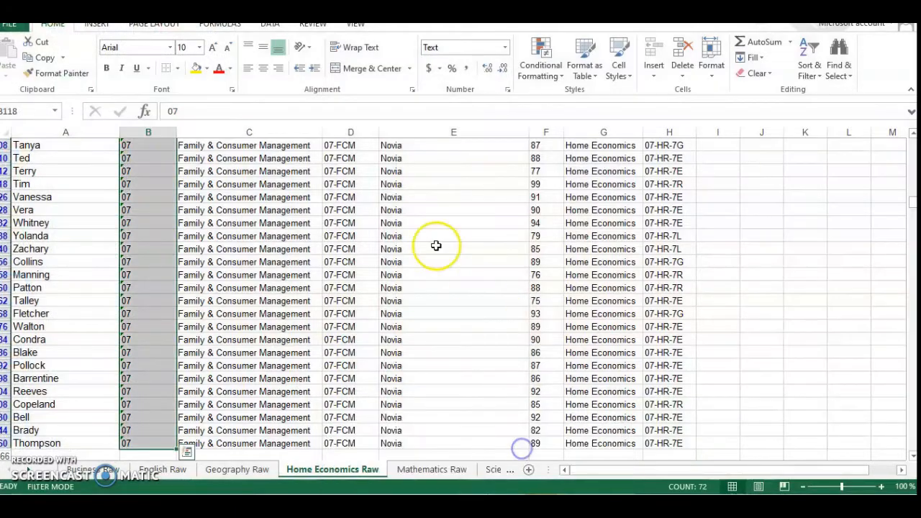
{"action": "scroll", "coordinate": [461, 353], "scroll_direction": "up", "scroll_amount": 6}
{"action": "scroll", "coordinate": [461, 353], "scroll_direction": "up", "scroll_amount": 10}
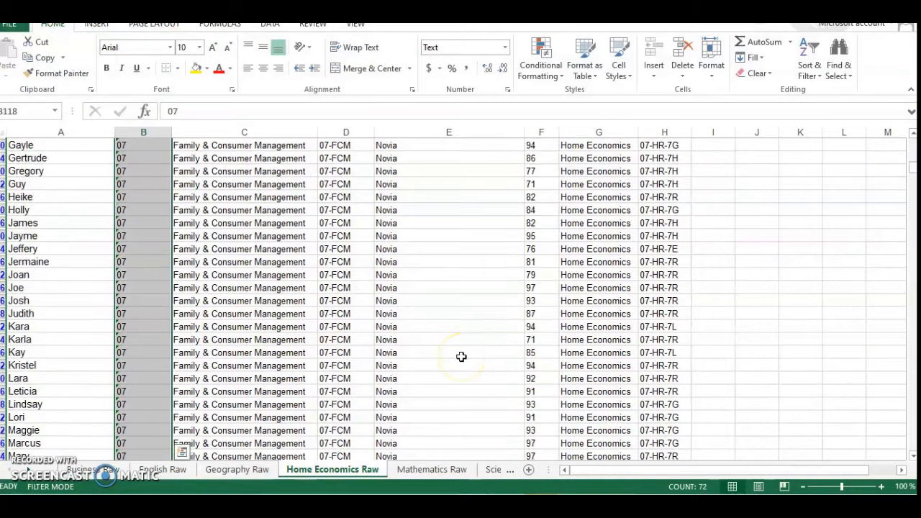
{"action": "left_click", "coordinate": [553, 144]}
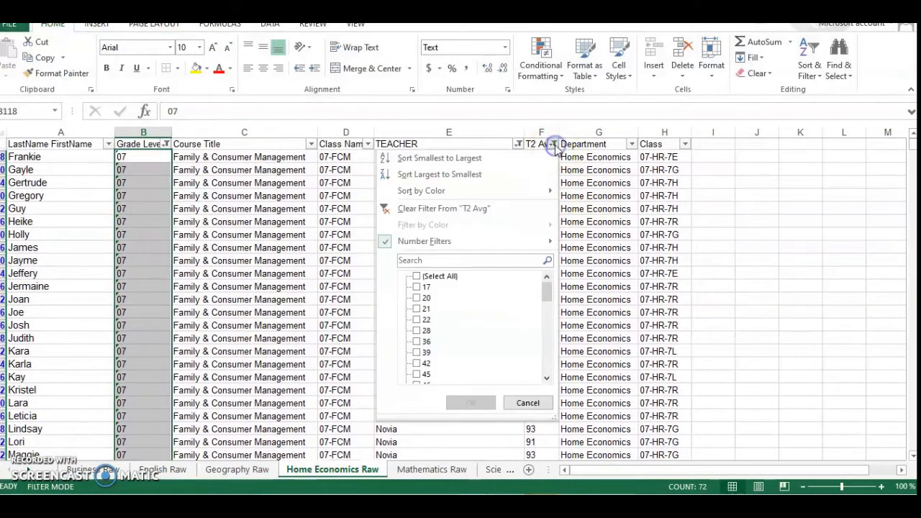
{"action": "left_click", "coordinate": [452, 243]}
{"action": "left_click", "coordinate": [597, 277]}
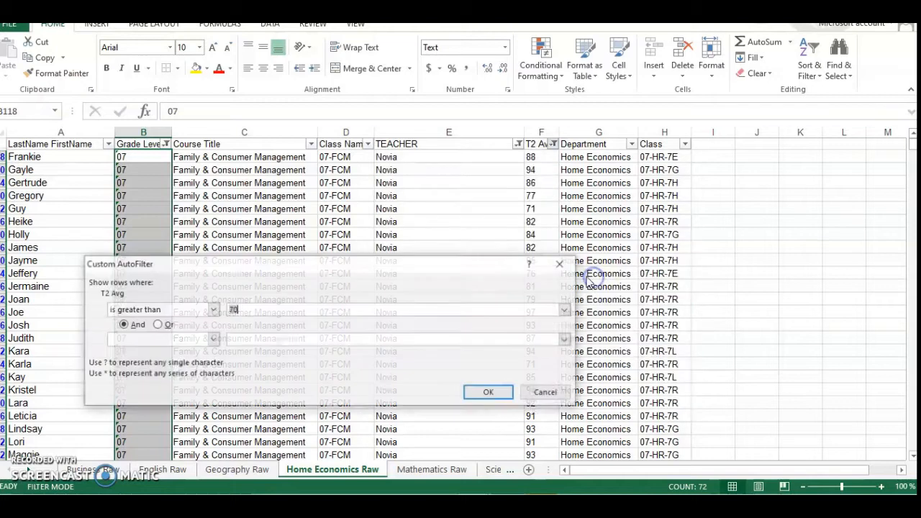
{"action": "double_click", "coordinate": [234, 308]}
{"action": "type", "text": "70"}
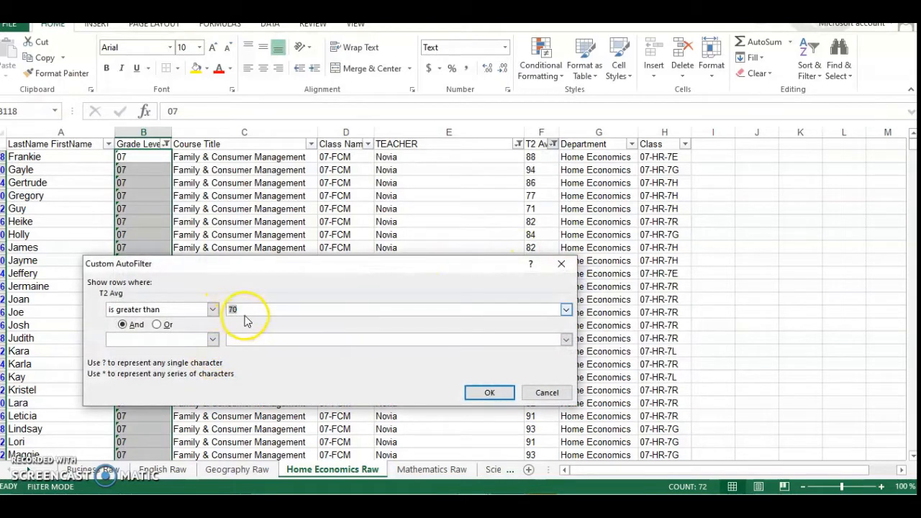
{"action": "type", "text": "0"}
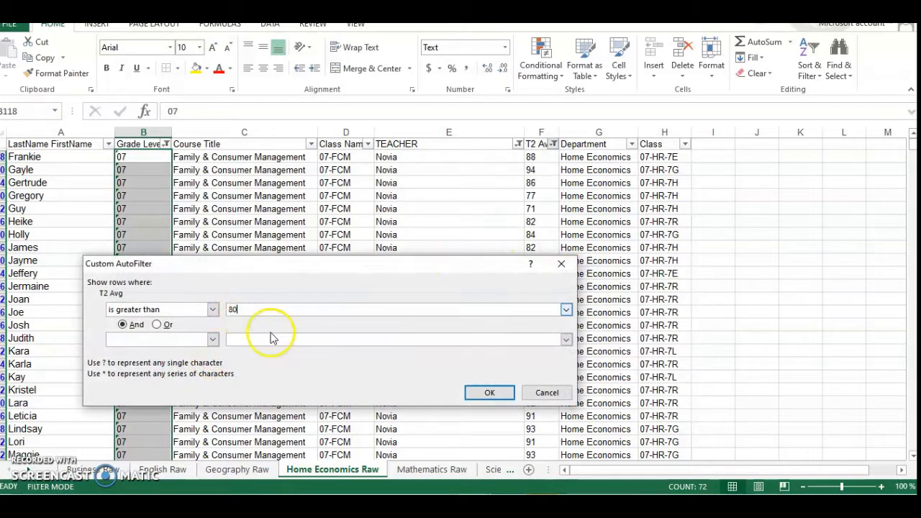
{"action": "left_click", "coordinate": [490, 392]}
{"action": "left_click", "coordinate": [486, 387]}
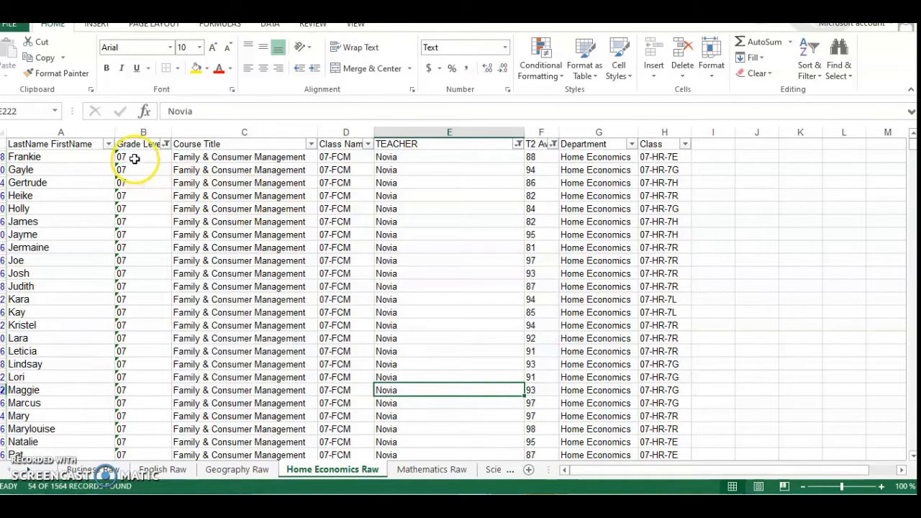
Select the filtered Grade Level entries to count them, and enter 54 as the Honor Roll count in the Data Catchment Form's Grades 7 FCM row.
{"action": "left_click_drag", "start_coordinate": [134, 157], "coordinate": [127, 446]}
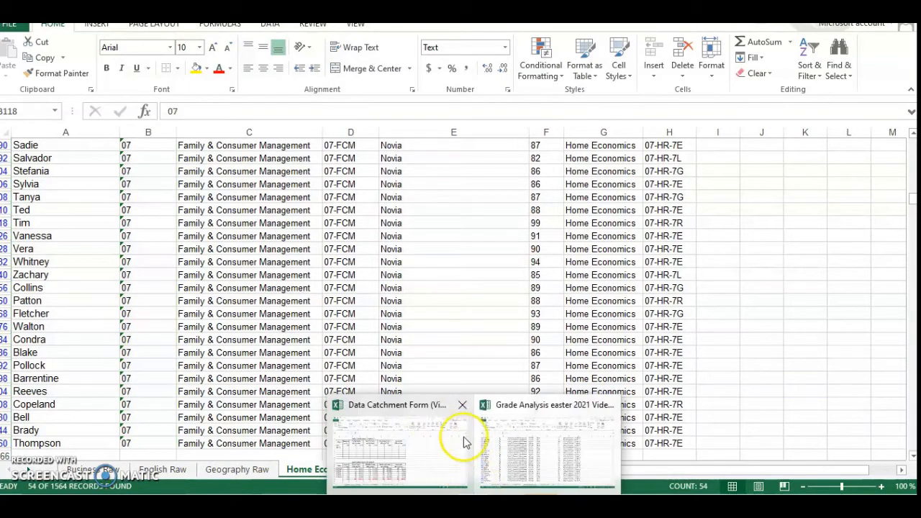
{"action": "left_click", "coordinate": [425, 436]}
{"action": "left_click", "coordinate": [434, 207]}
{"action": "type", "text": "54"}
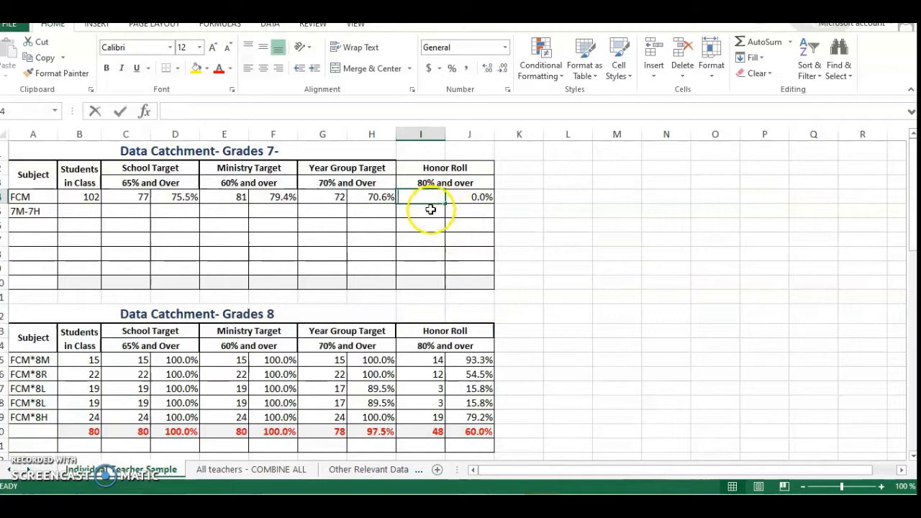
{"action": "left_click", "coordinate": [422, 227]}
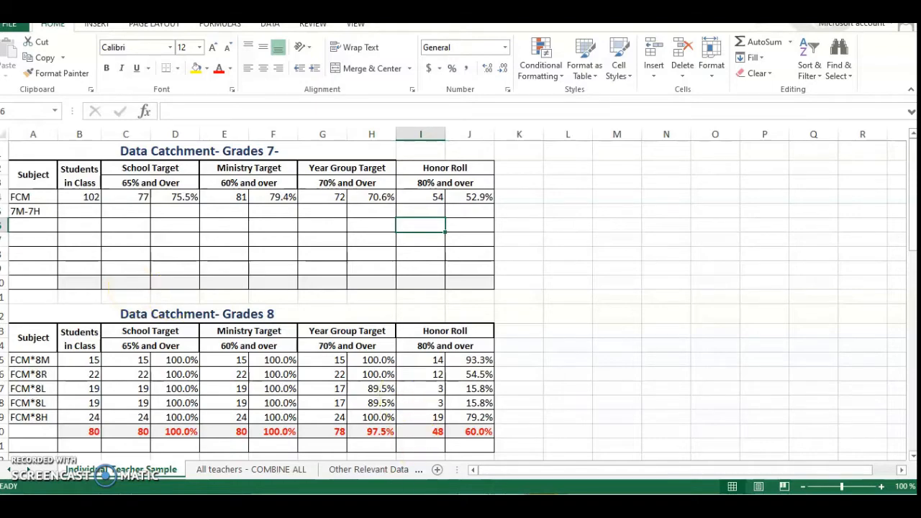
In the Grade Analysis workbook's Home Economics Raw sheet, set the Grade Level filter to include all grades.
{"action": "left_click", "coordinate": [530, 447]}
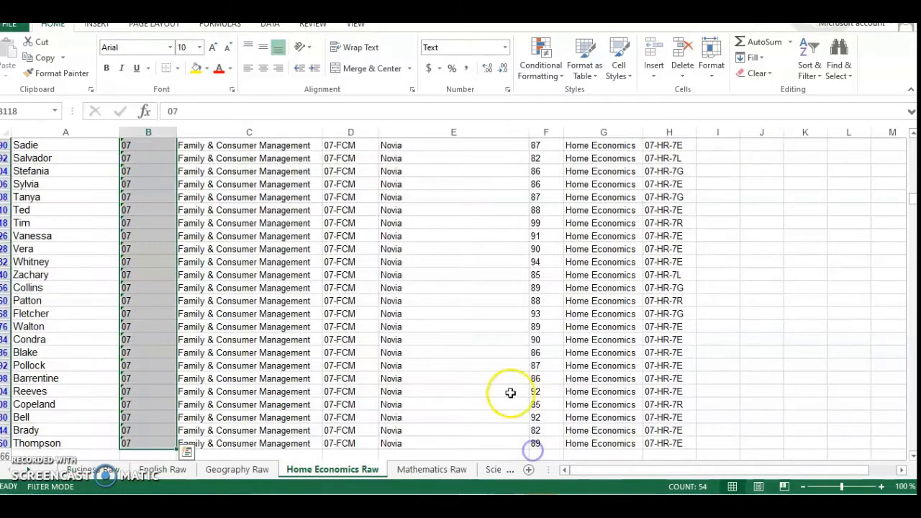
{"action": "scroll", "coordinate": [457, 341], "scroll_direction": "up", "scroll_amount": 8}
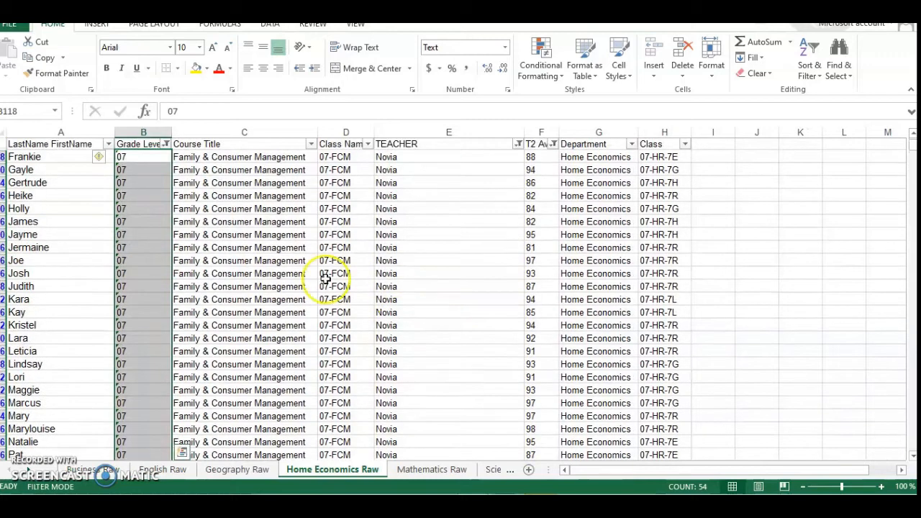
{"action": "left_click", "coordinate": [312, 144]}
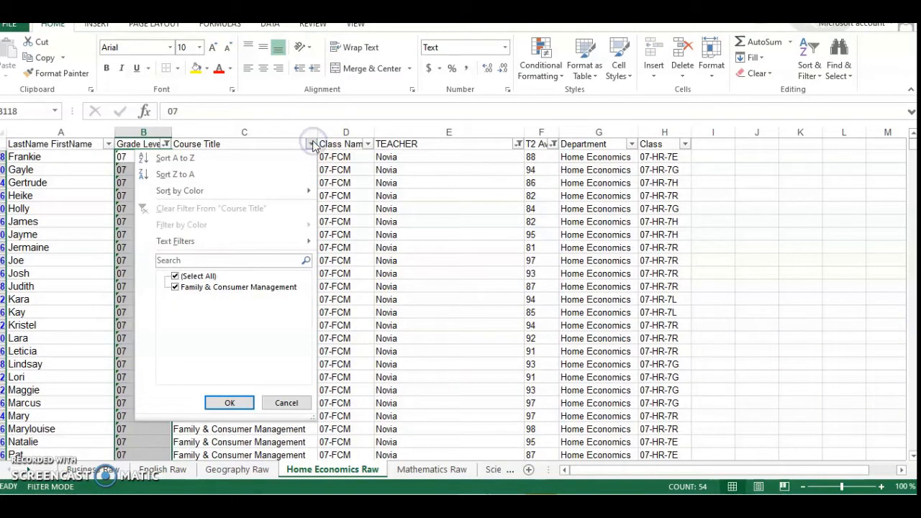
{"action": "left_click", "coordinate": [286, 403]}
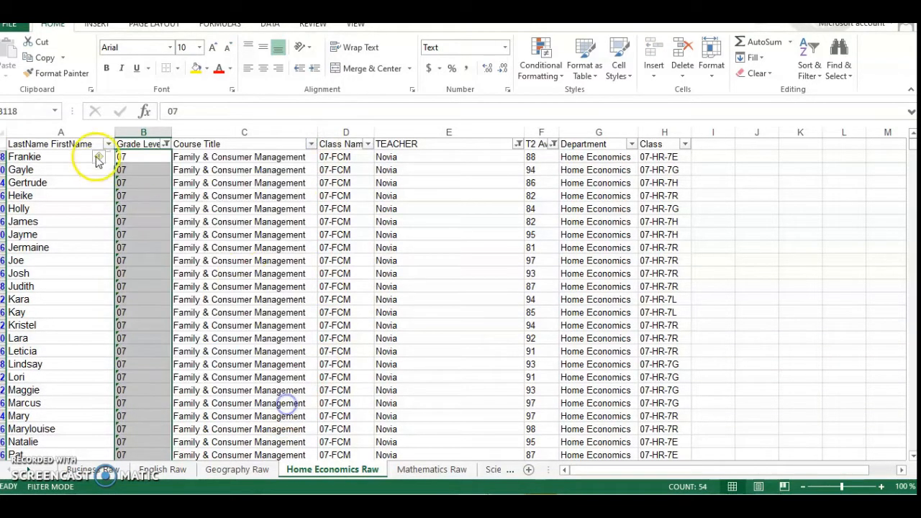
{"action": "left_click", "coordinate": [166, 144]}
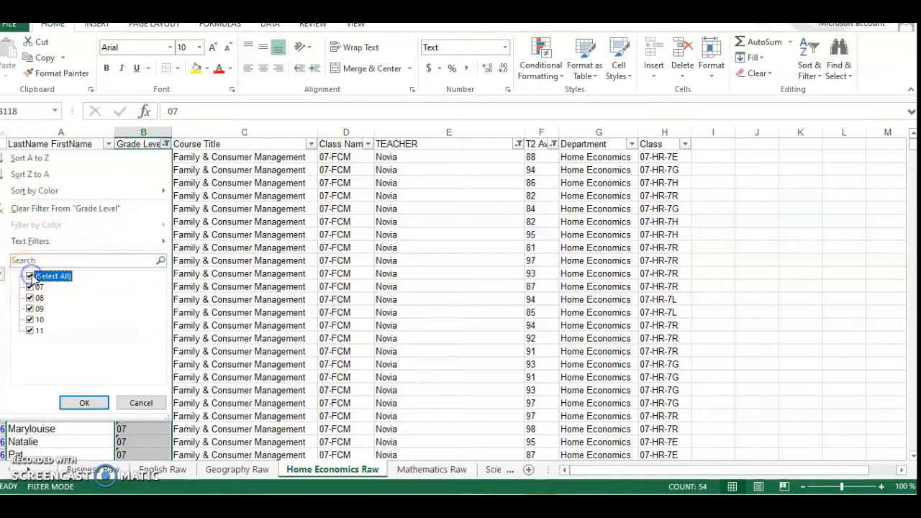
{"action": "left_click", "coordinate": [86, 404]}
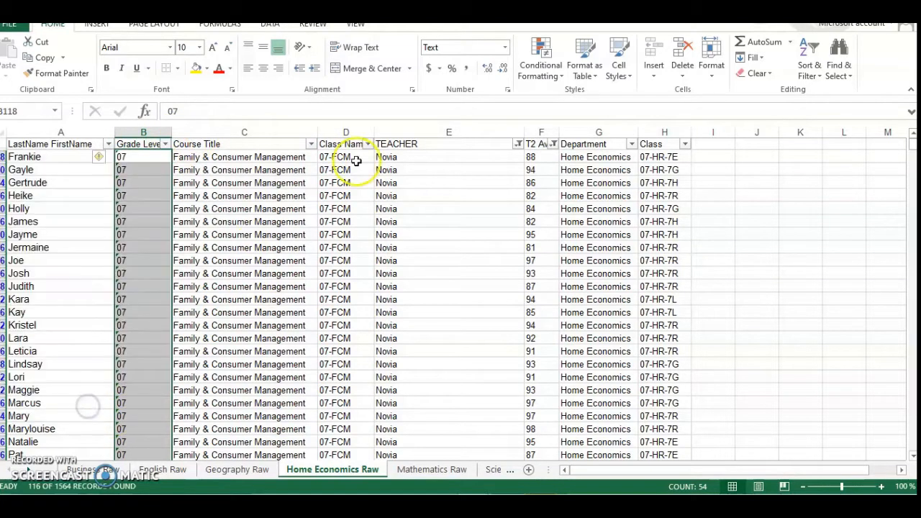
Filter the Course Title column to show only Food Nutrition & Health.
{"action": "left_click", "coordinate": [311, 144]}
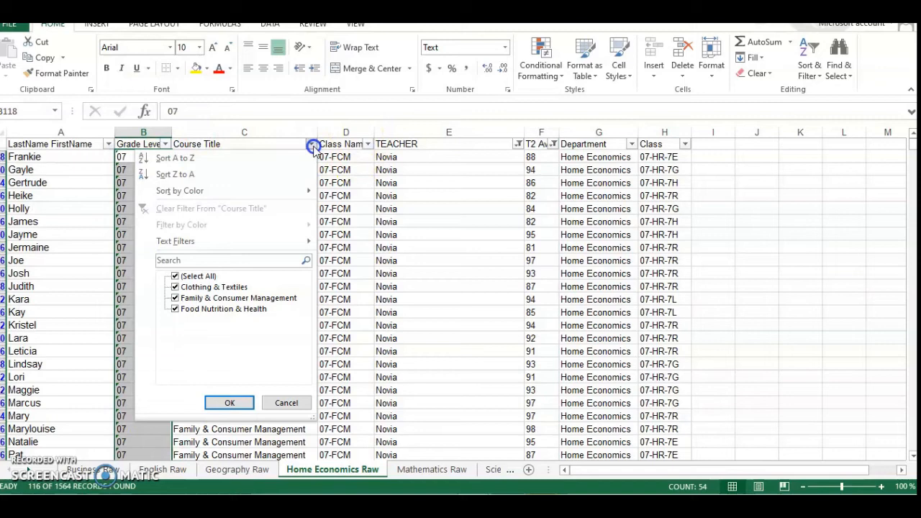
{"action": "left_click", "coordinate": [175, 277]}
{"action": "left_click", "coordinate": [175, 308]}
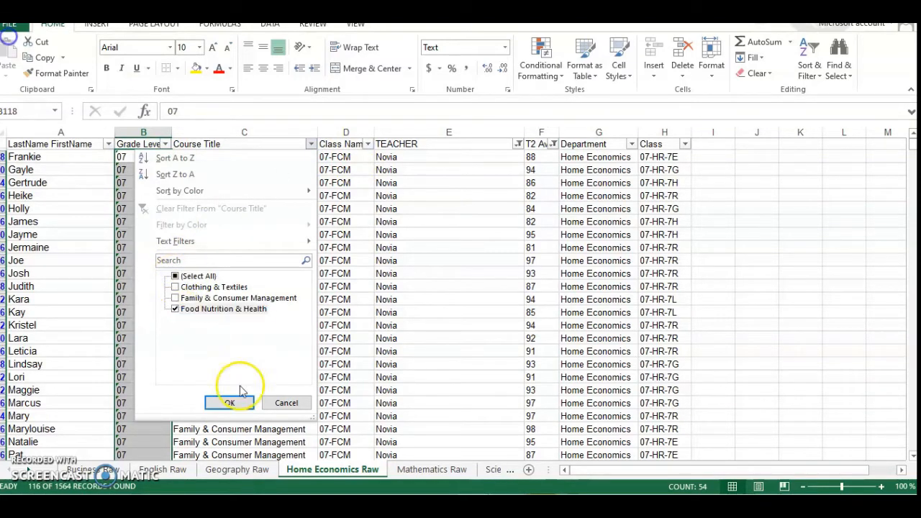
{"action": "left_click", "coordinate": [241, 408]}
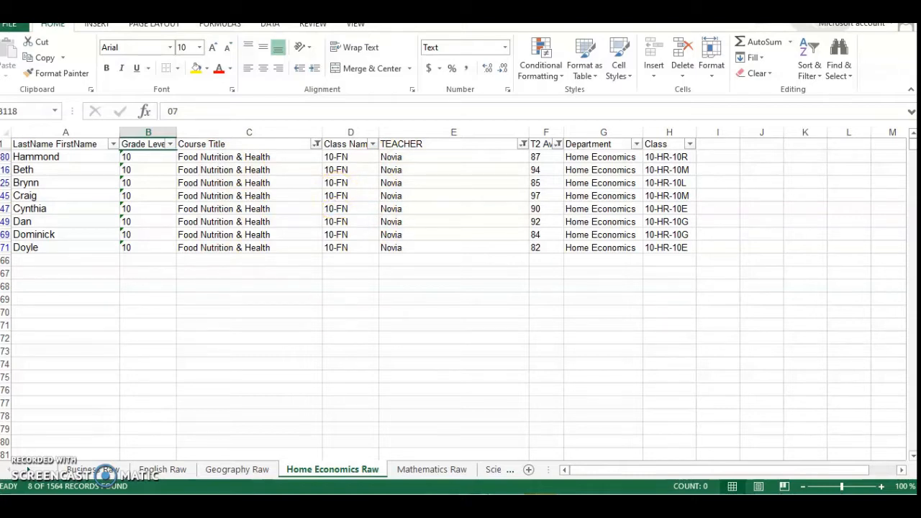
Switch to the Data Catchment Form and enter the label "# of Students in Class" in cell B6 of the Grades 7 table.
{"action": "left_click", "coordinate": [462, 492]}
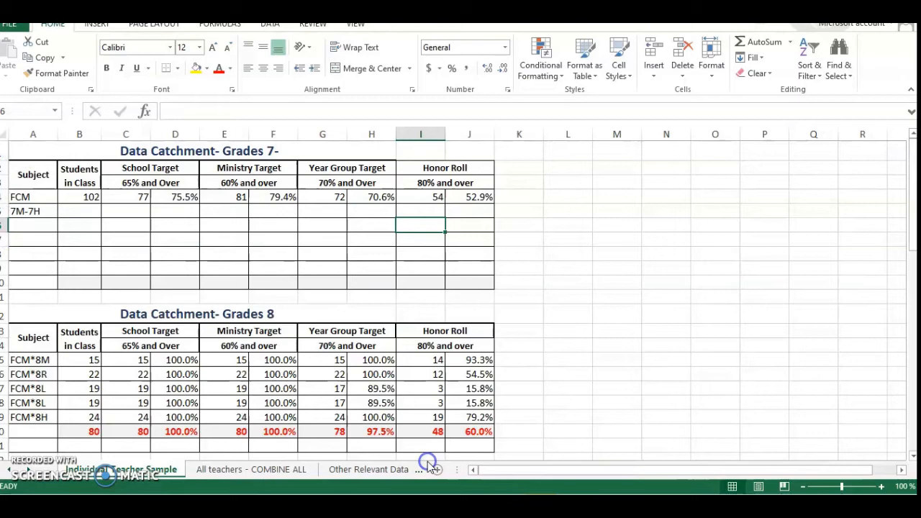
{"action": "left_click", "coordinate": [362, 256]}
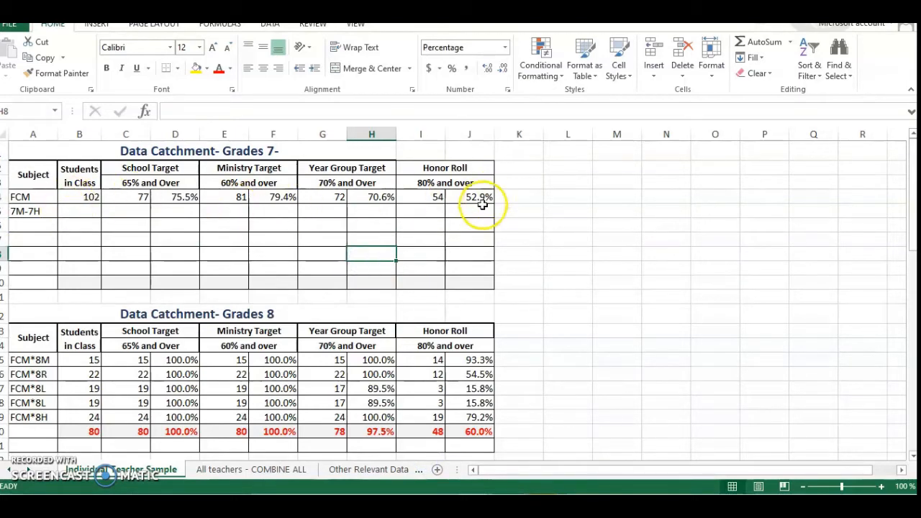
{"action": "left_click", "coordinate": [74, 229]}
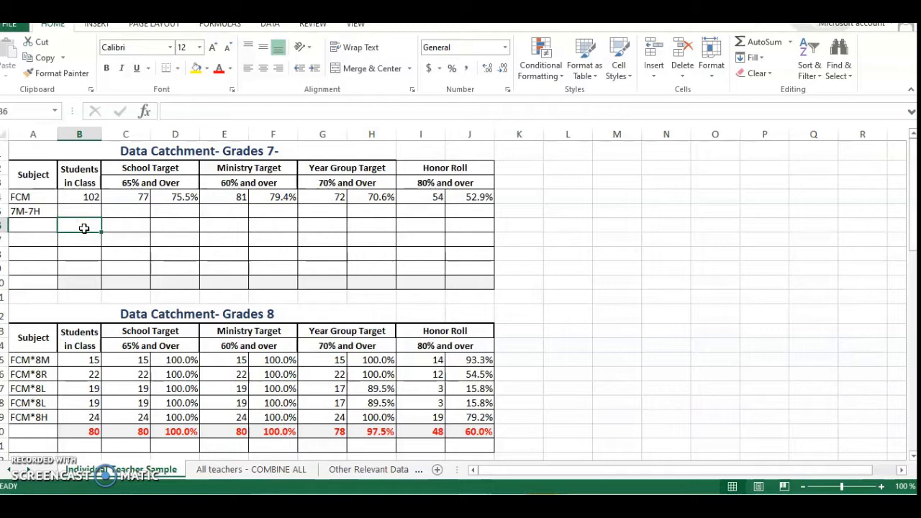
{"action": "type", "text": "# OF Students in Class"}
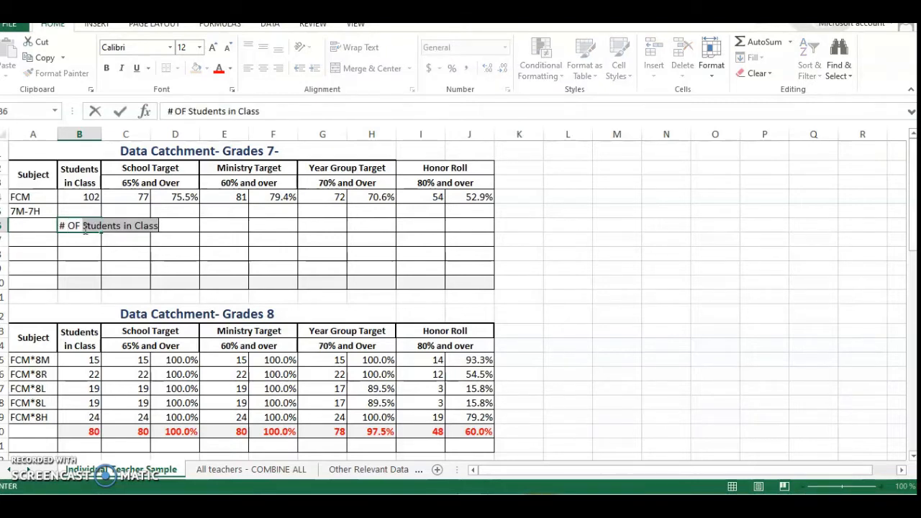
{"action": "key", "text": "BackSpace"}
{"action": "key", "text": "BackSpace"}
{"action": "key", "text": "BackSpace"}
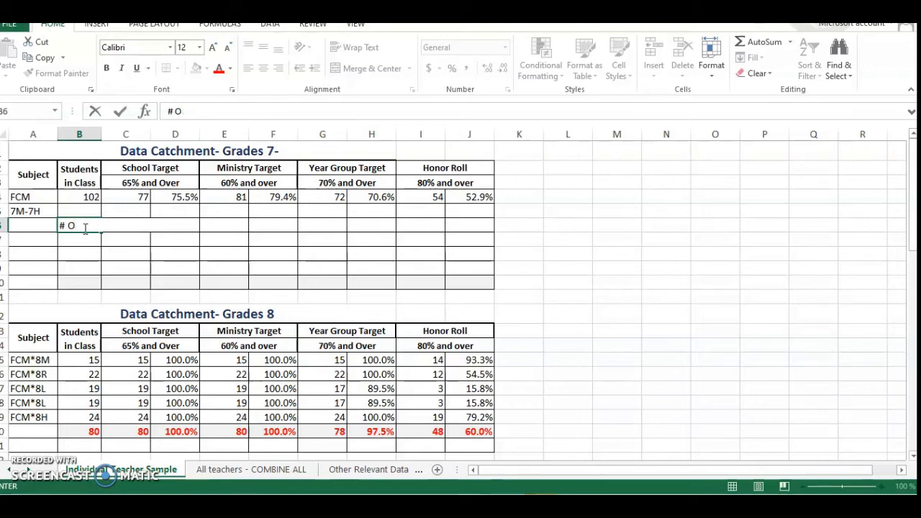
{"action": "type", "text": "of Students in Class"}
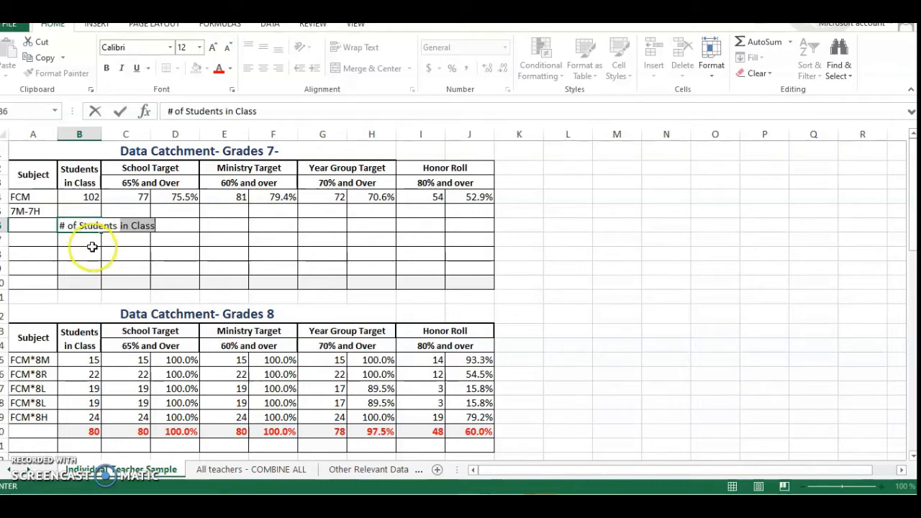
{"action": "left_click", "coordinate": [91, 247]}
{"action": "left_click", "coordinate": [140, 227]}
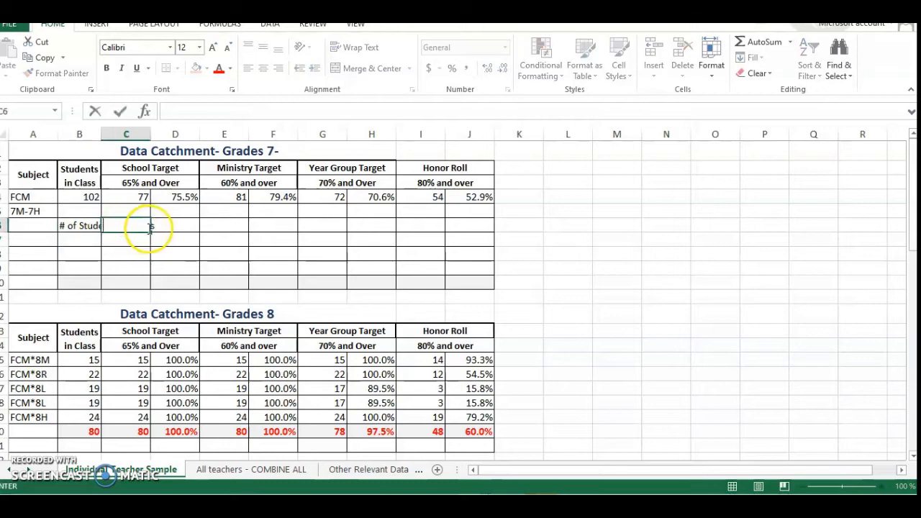
Shorten the label in cell B6 to "# of Students".
{"action": "double_click", "coordinate": [72, 226]}
{"action": "left_click", "coordinate": [264, 112]}
{"action": "key", "text": "BackSpace"}
{"action": "key", "text": "BackSpace"}
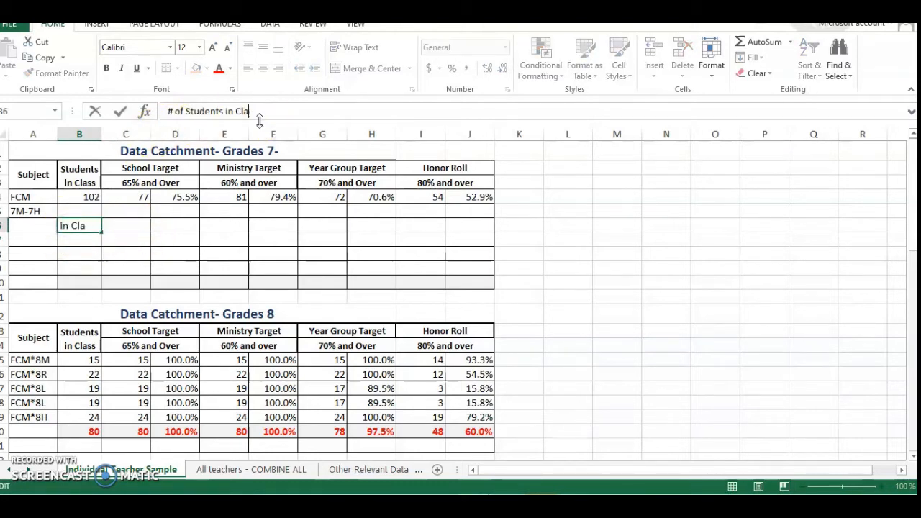
{"action": "key", "text": "BackSpace"}
{"action": "key", "text": "BackSpace"}
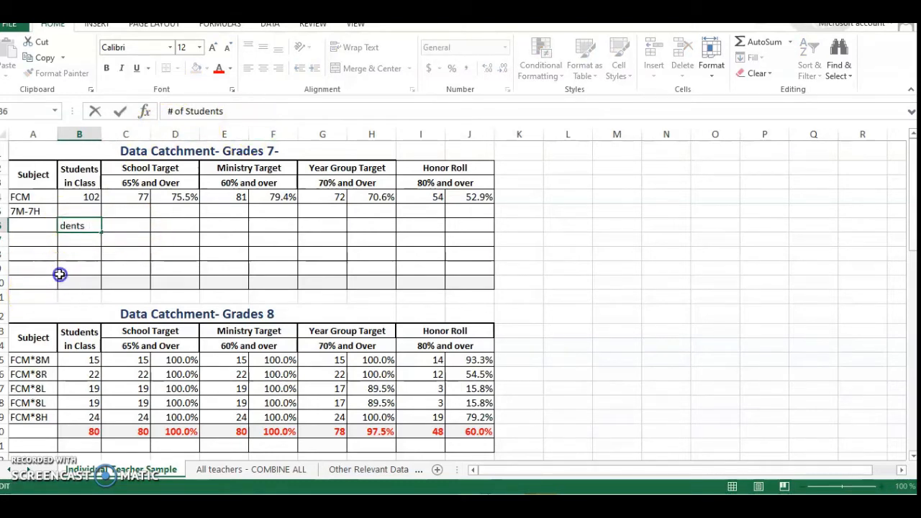
{"action": "left_click", "coordinate": [61, 269]}
{"action": "left_click", "coordinate": [69, 238]}
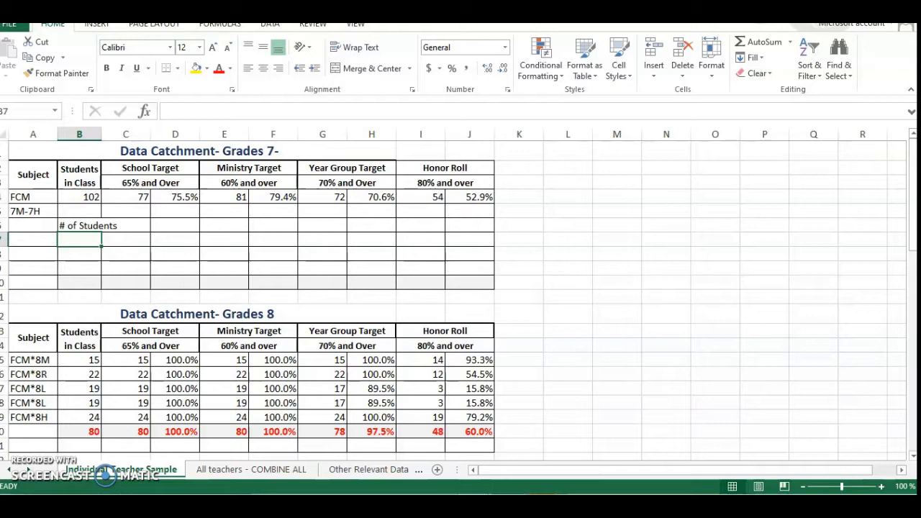
Copy the "# of Students" label from B6 into C6 and clear cell B6.
{"action": "left_click", "coordinate": [137, 270]}
{"action": "left_click", "coordinate": [76, 227]}
{"action": "right_click", "coordinate": [76, 226]}
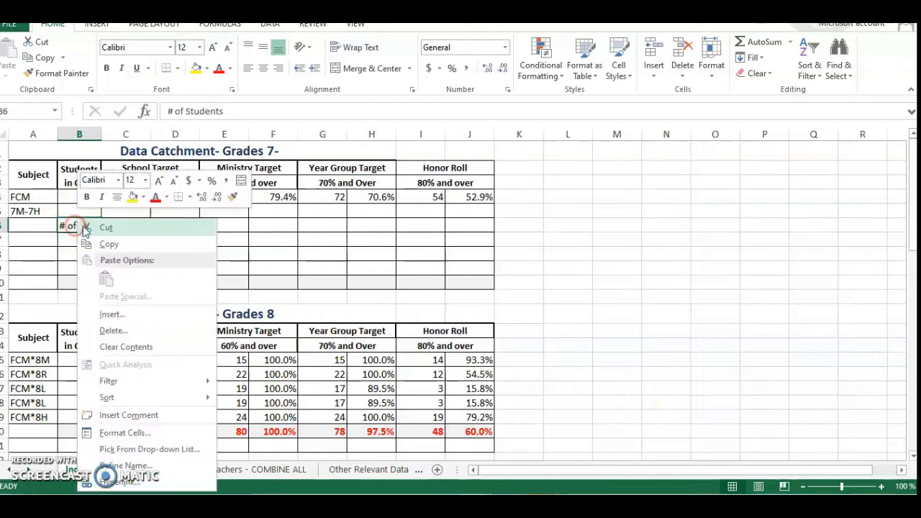
{"action": "left_click", "coordinate": [104, 245]}
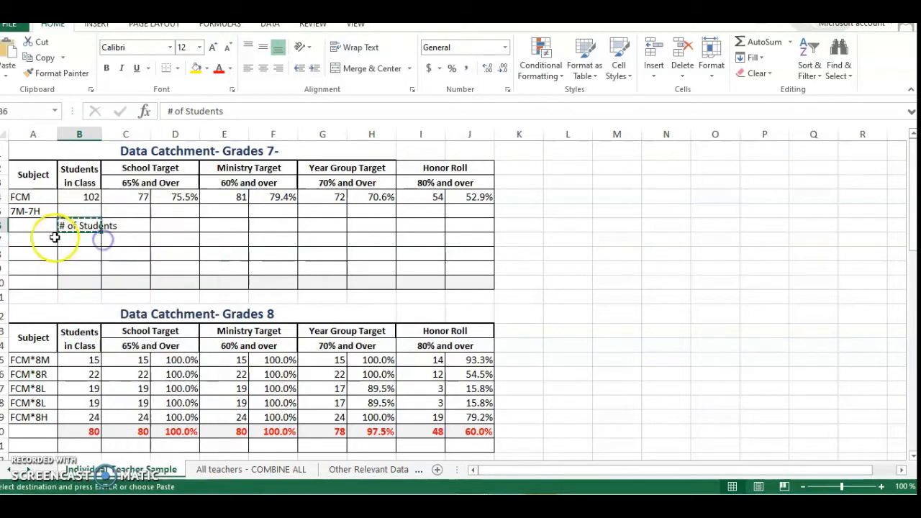
{"action": "left_click", "coordinate": [123, 224]}
{"action": "right_click", "coordinate": [123, 225]}
{"action": "left_click", "coordinate": [154, 278]}
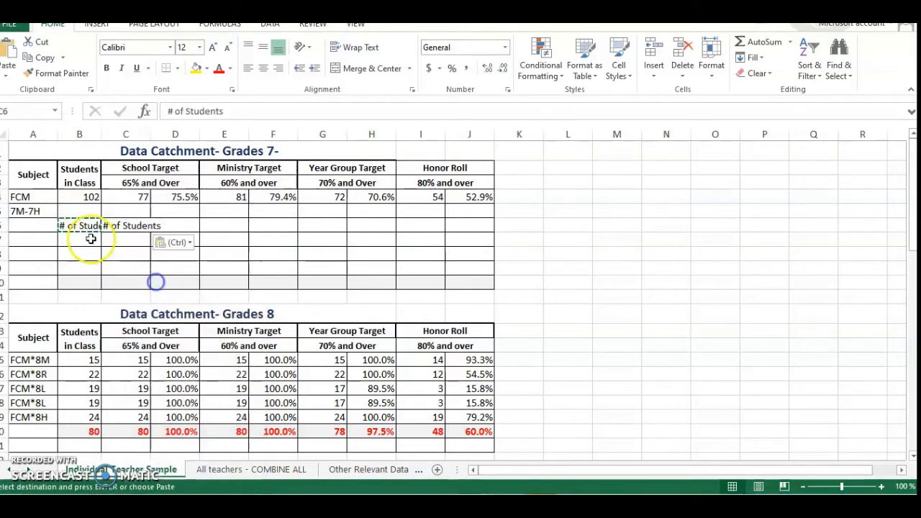
{"action": "left_click", "coordinate": [75, 226]}
{"action": "key", "text": "BackSpace"}
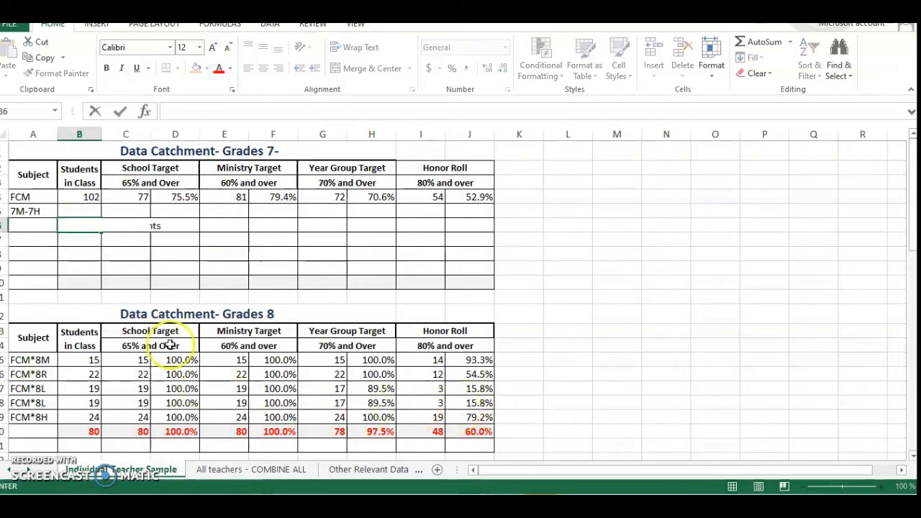
{"action": "left_click", "coordinate": [80, 241]}
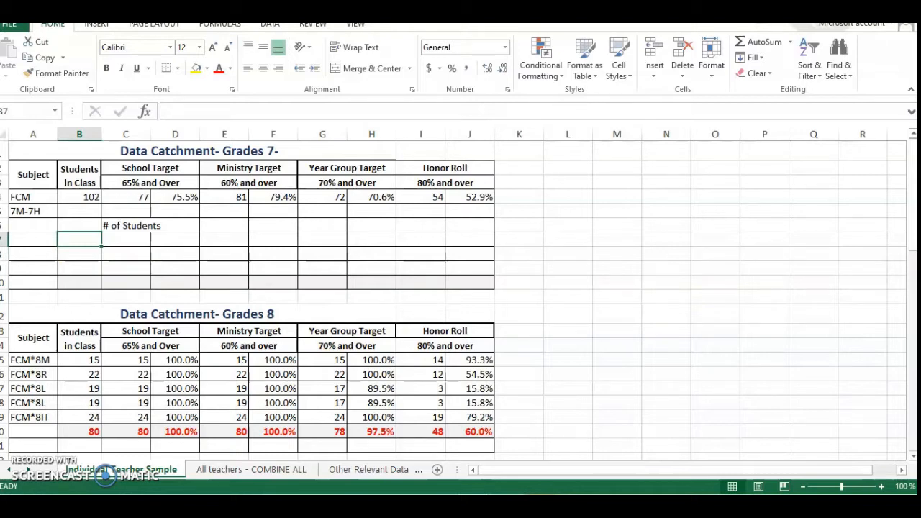
Below the "# of Students" label, enter 77 in C7 and 75.5% in D7.
{"action": "left_click", "coordinate": [126, 239]}
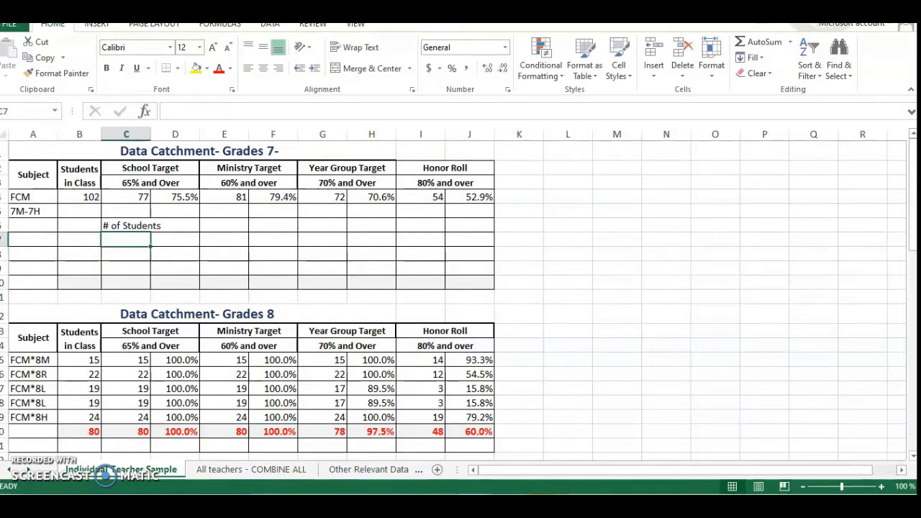
{"action": "type", "text": "77"}
{"action": "key", "text": "Tab"}
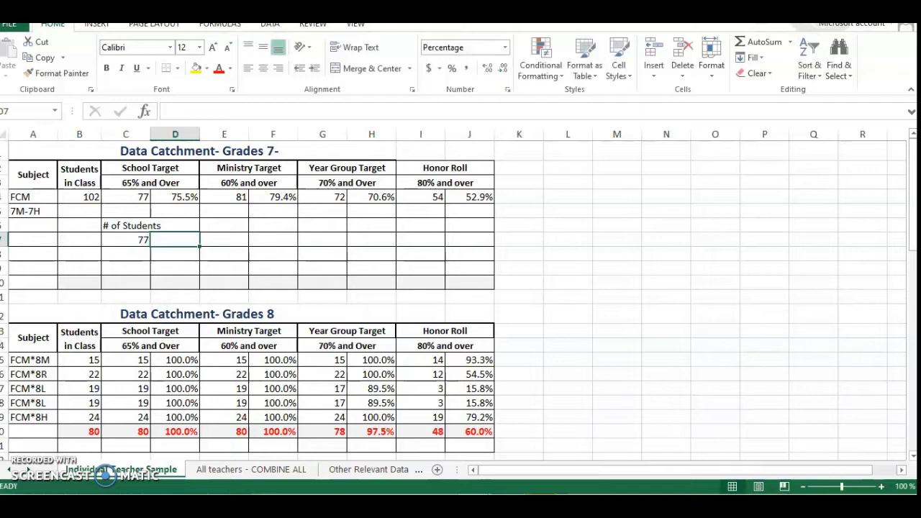
{"action": "type", "text": "7"}
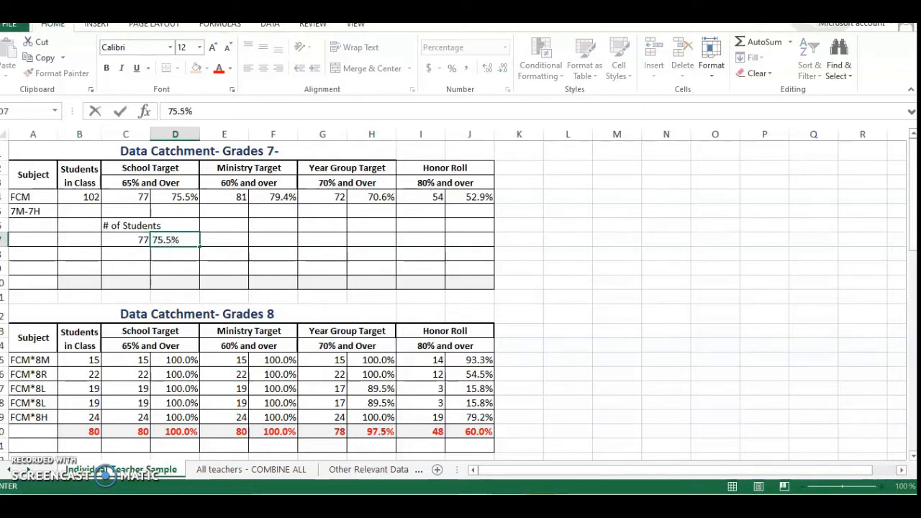
{"action": "type", "text": "5.5"}
{"action": "left_click", "coordinate": [113, 251]}
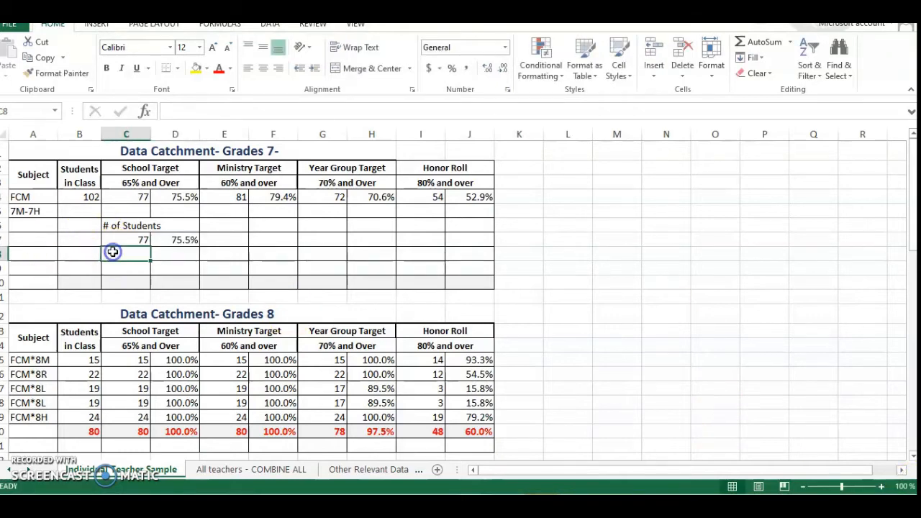
Enter 81 in C8 and 79.4% in D8.
{"action": "type", "text": "81"}
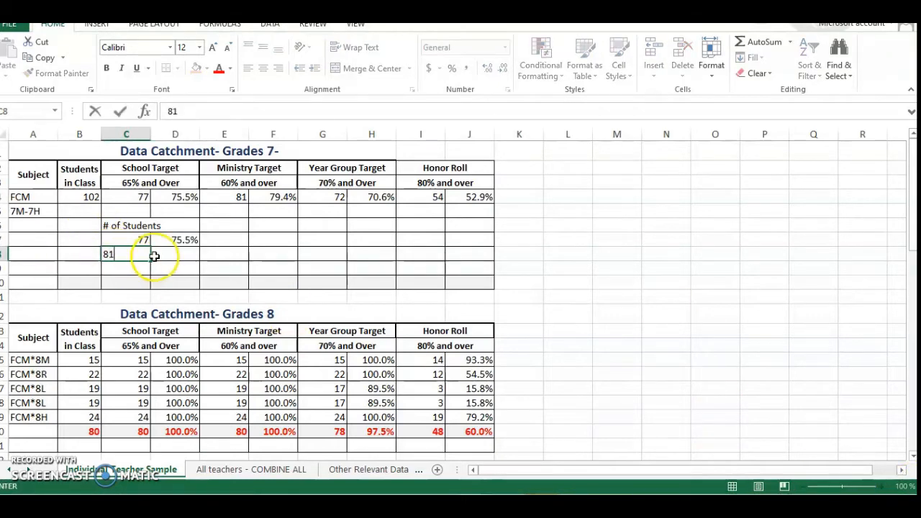
{"action": "left_click", "coordinate": [164, 253]}
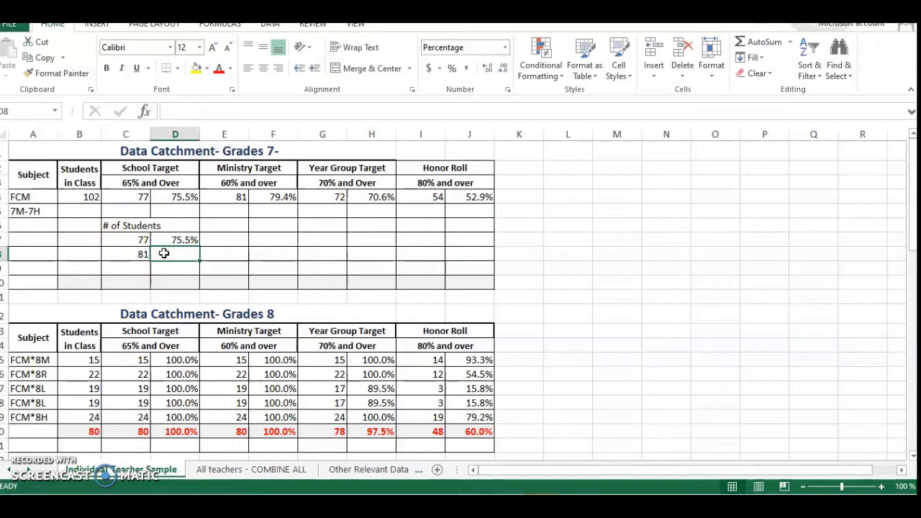
{"action": "type", "text": "79.4"}
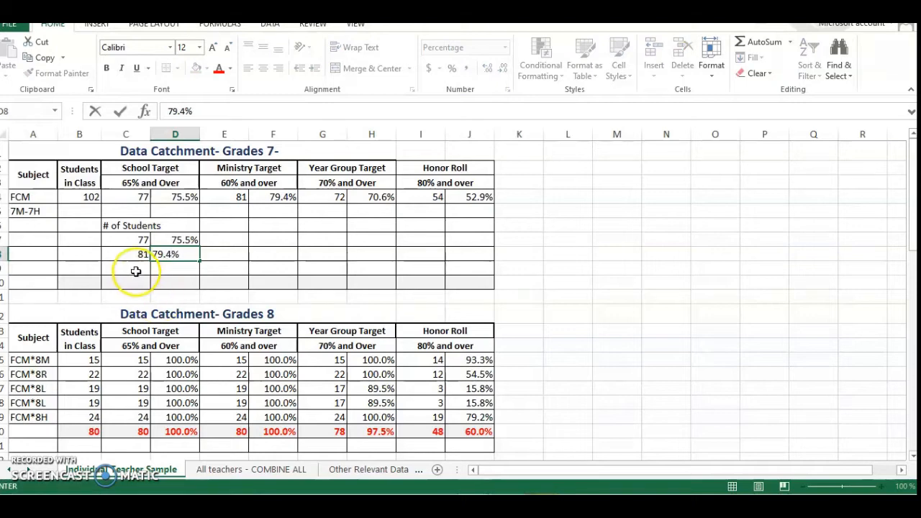
{"action": "left_click", "coordinate": [134, 269]}
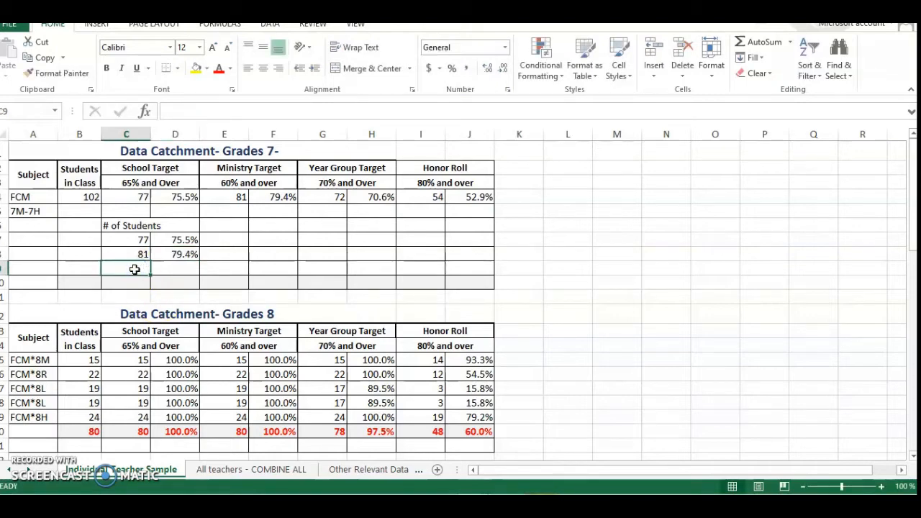
Enter 72 in C9 and 70.6% in D9.
{"action": "type", "text": "72"}
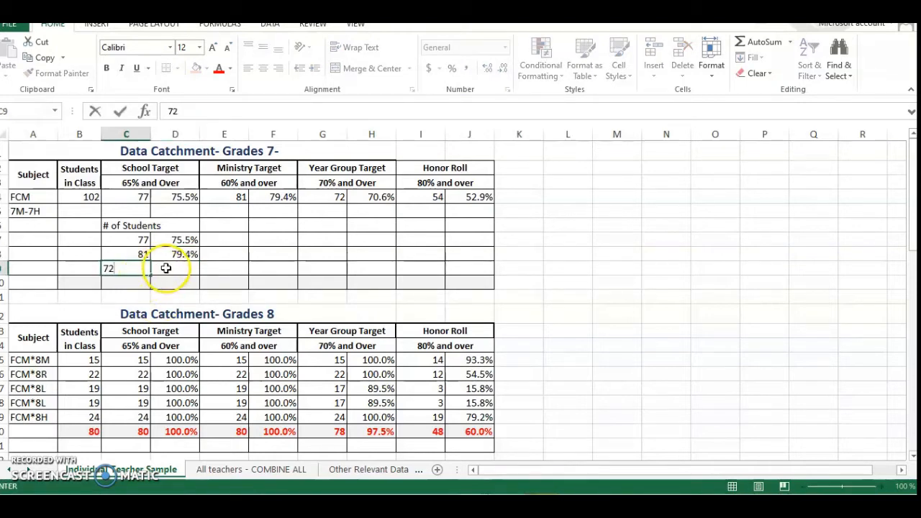
{"action": "left_click", "coordinate": [166, 268]}
{"action": "type", "text": "7"}
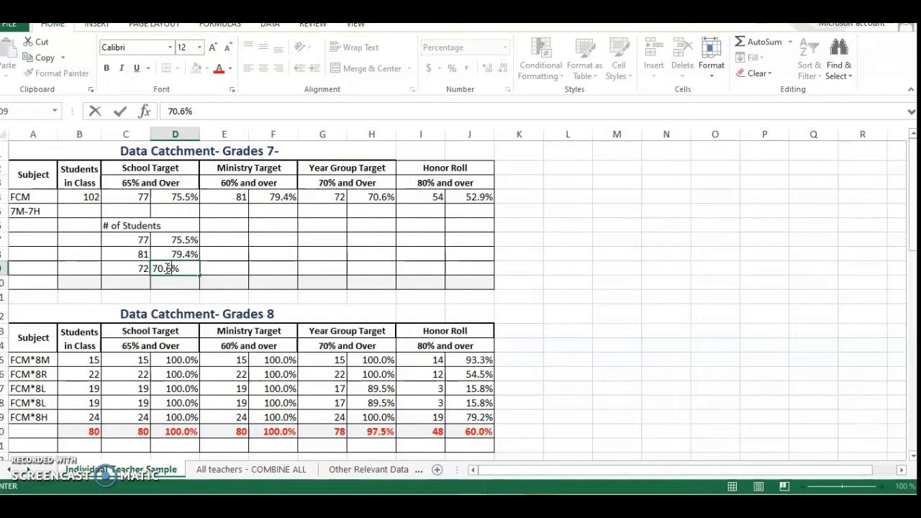
{"action": "type", "text": "0.6"}
{"action": "left_click", "coordinate": [127, 283]}
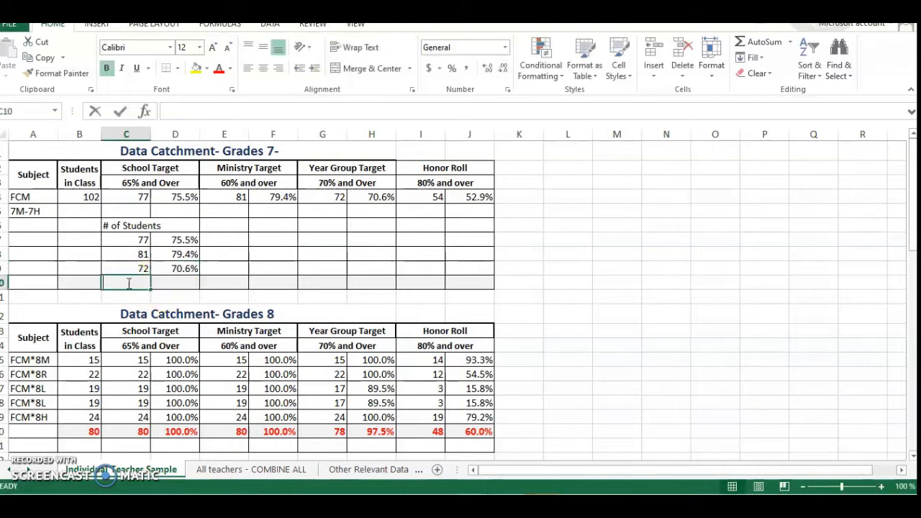
Enter 54 in C10 and 52.9% in D10.
{"action": "type", "text": "54"}
{"action": "left_click", "coordinate": [165, 282]}
{"action": "type", "text": "5"}
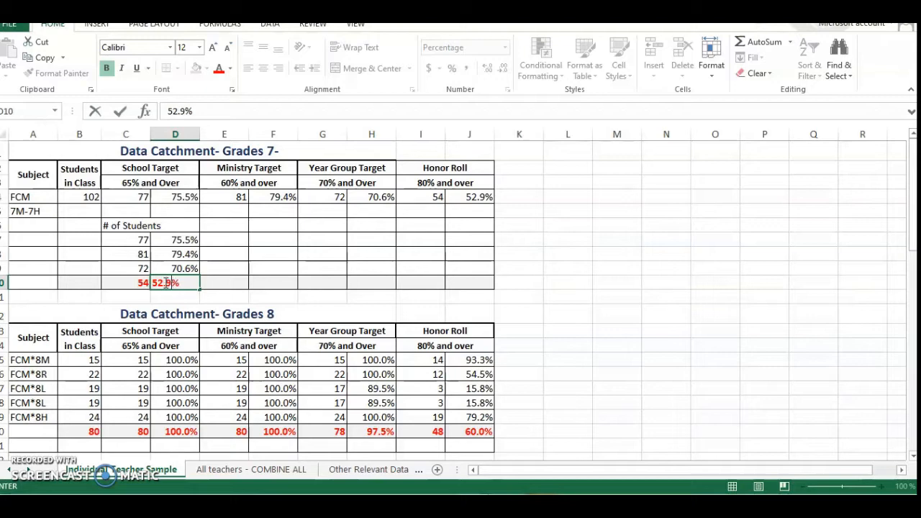
{"action": "type", "text": "2.9"}
{"action": "left_click", "coordinate": [138, 295]}
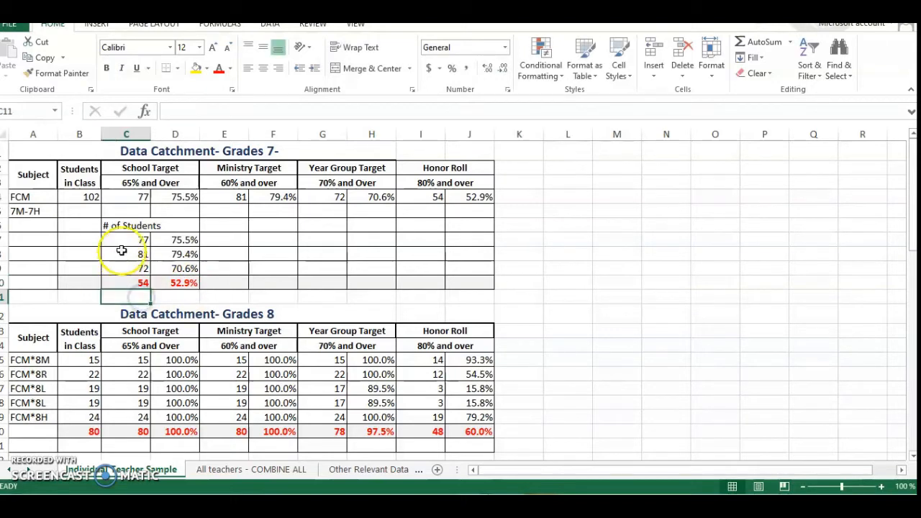
Set the font colour of the student counts and percentages in C7:D10 to black.
{"action": "left_click_drag", "start_coordinate": [127, 239], "coordinate": [182, 281]}
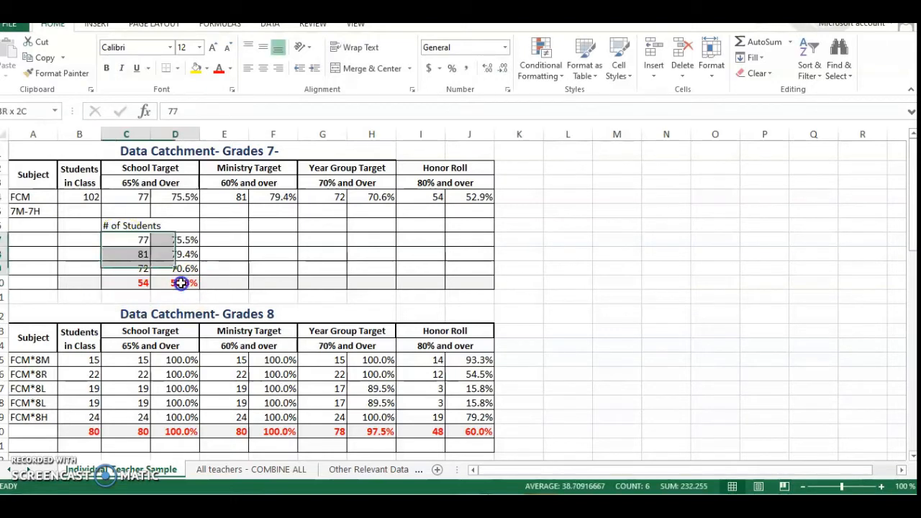
{"action": "left_click", "coordinate": [230, 69]}
{"action": "left_click", "coordinate": [221, 85]}
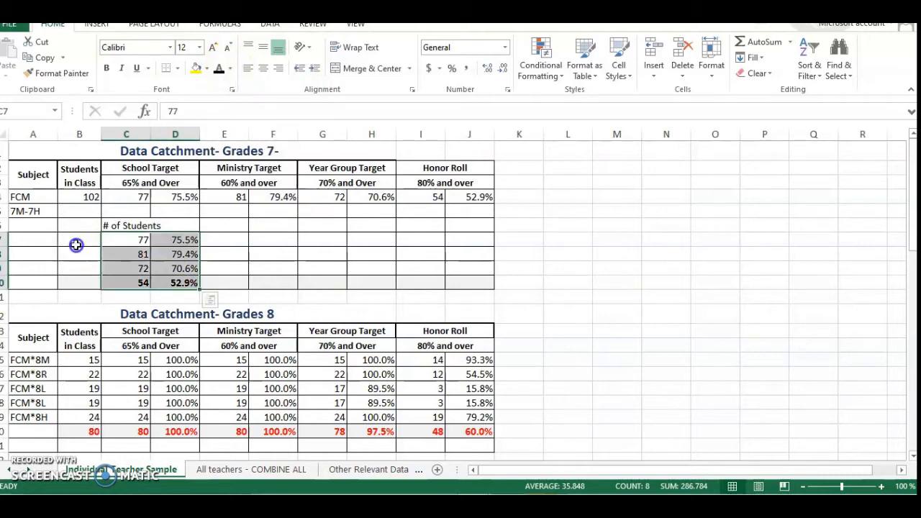
Label the count rows SIP, MOE, School and Honor in cells B7 to B10.
{"action": "left_click", "coordinate": [76, 245]}
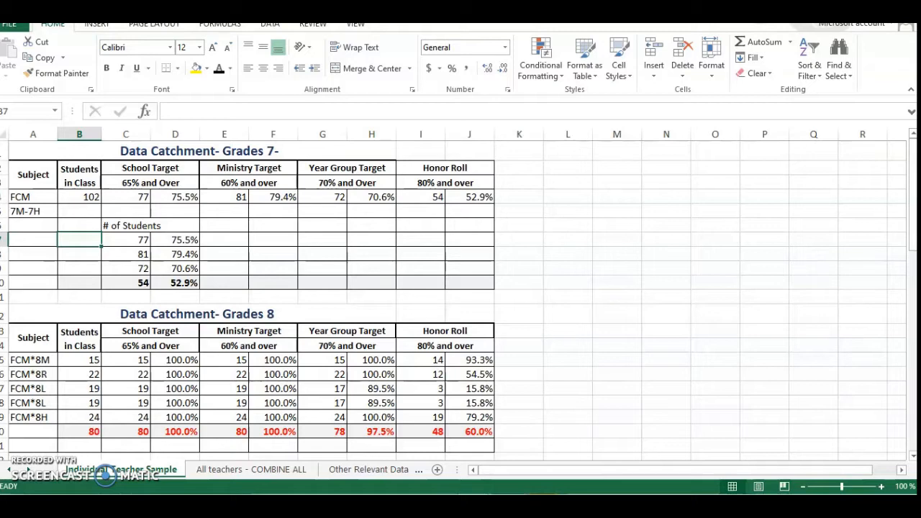
{"action": "type", "text": "St"}
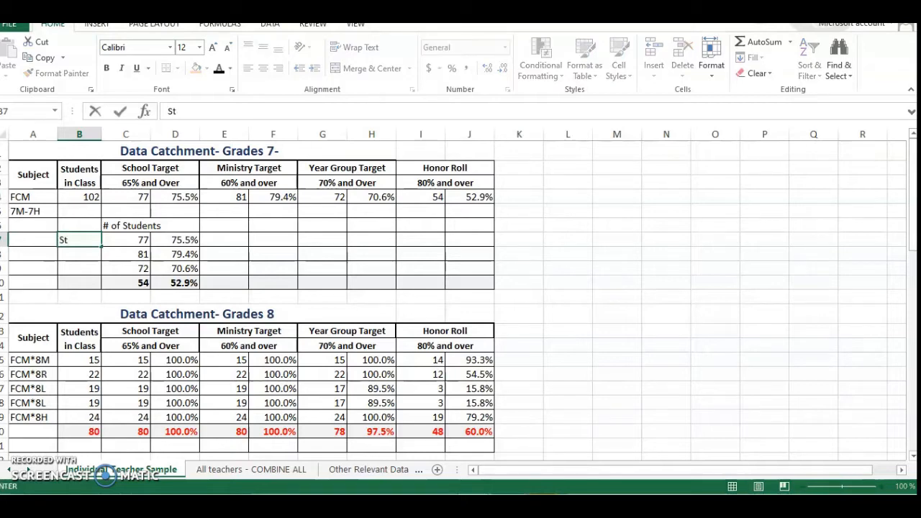
{"action": "key", "text": "BackSpace"}
{"action": "key", "text": "BackSpace"}
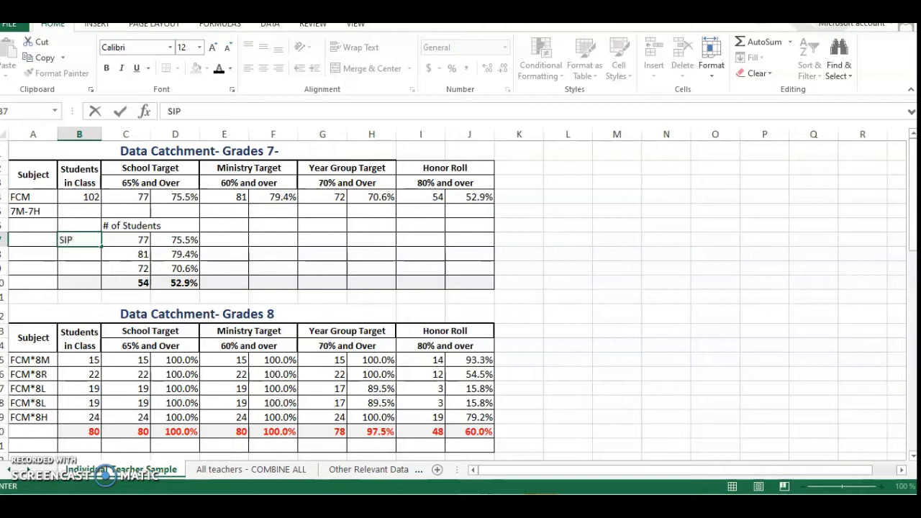
{"action": "left_click", "coordinate": [74, 252]}
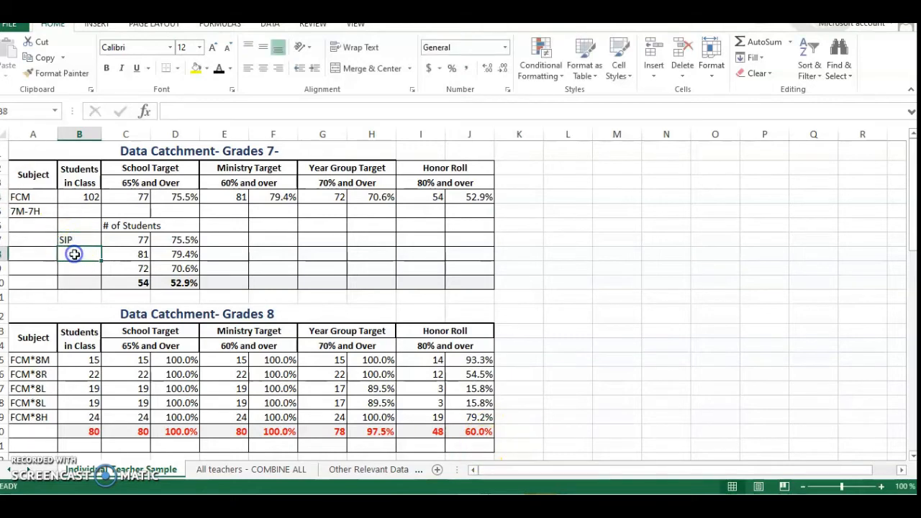
{"action": "type", "text": "MO"}
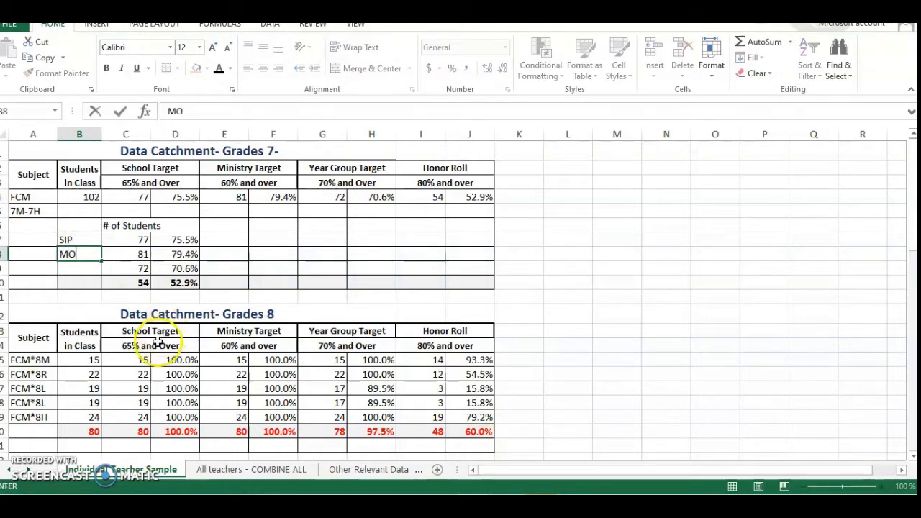
{"action": "type", "text": "E"}
{"action": "left_click", "coordinate": [65, 272]}
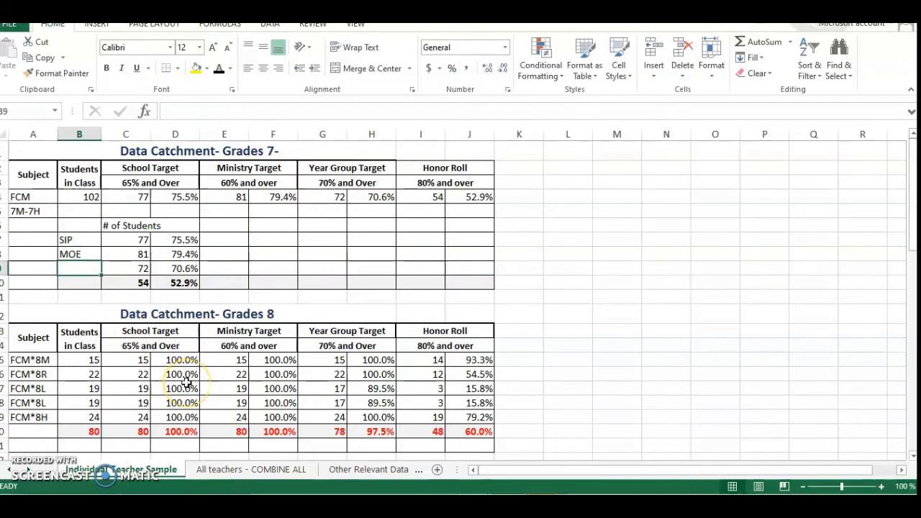
{"action": "type", "text": "School"}
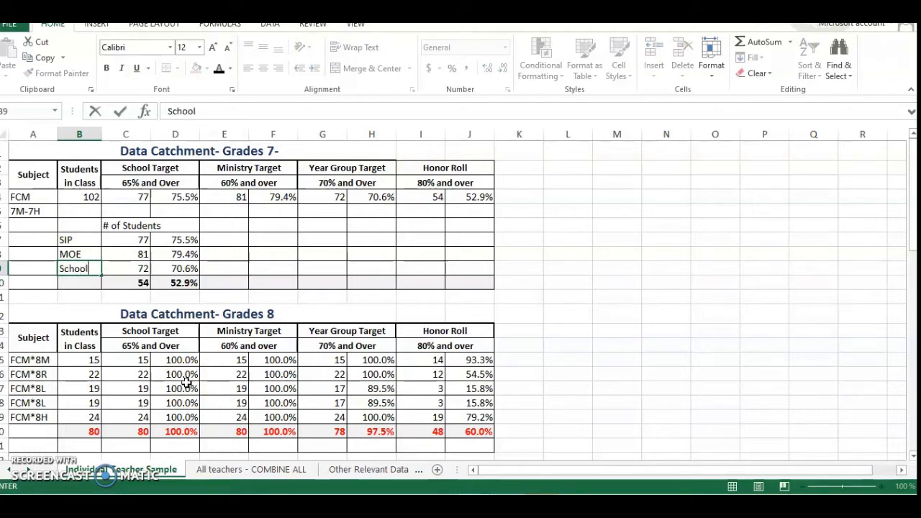
{"action": "left_click", "coordinate": [70, 282]}
{"action": "type", "text": "Honor"}
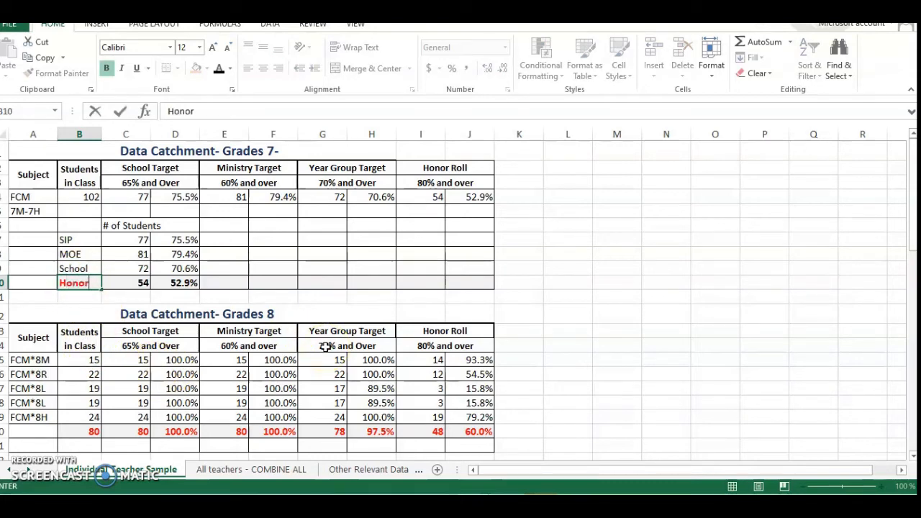
Insert an entire blank row above the SIP row.
{"action": "left_click", "coordinate": [119, 227]}
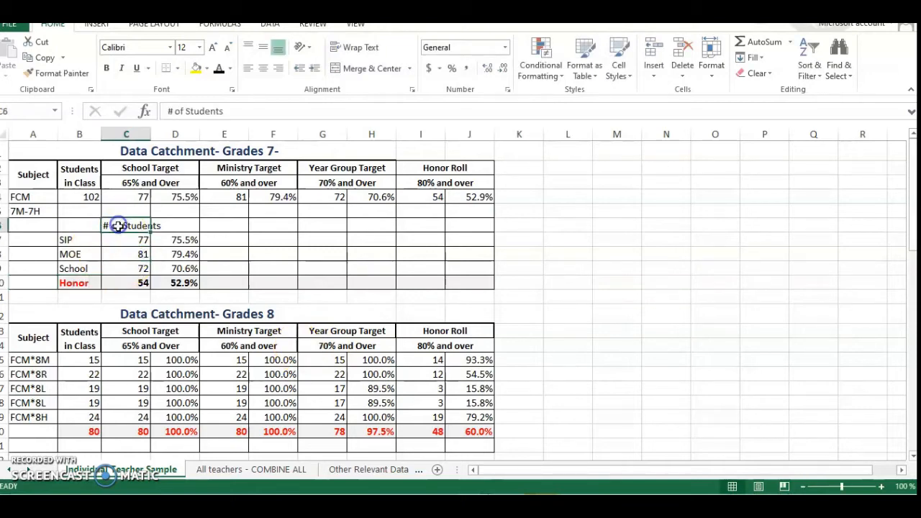
{"action": "left_click", "coordinate": [84, 244]}
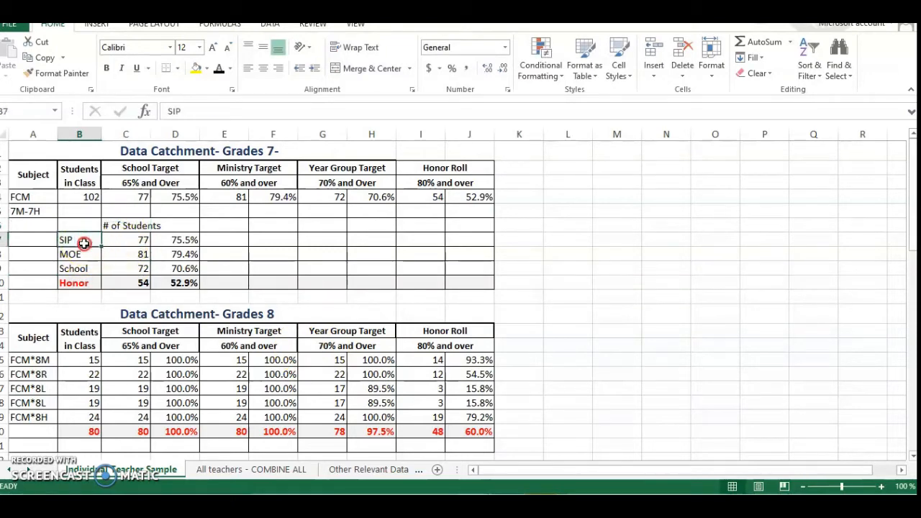
{"action": "right_click", "coordinate": [84, 243]}
{"action": "left_click", "coordinate": [80, 312]}
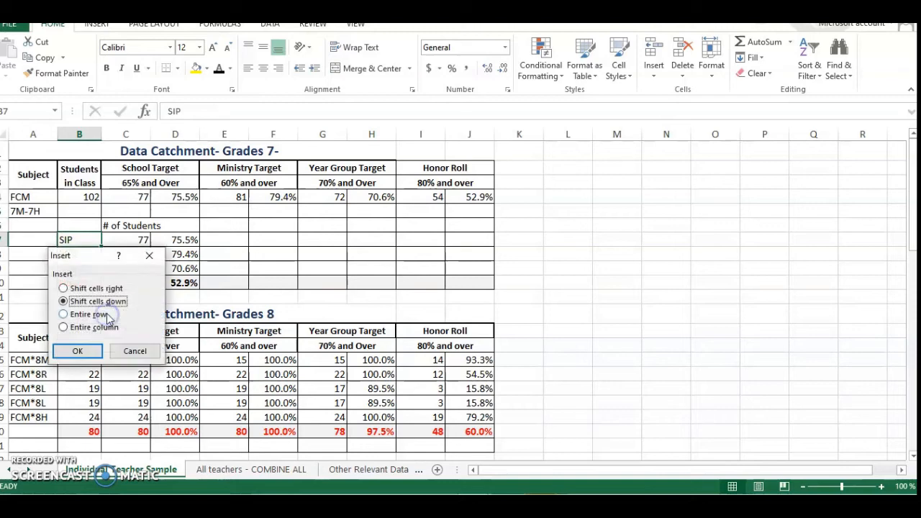
{"action": "left_click", "coordinate": [68, 314]}
{"action": "left_click", "coordinate": [77, 350]}
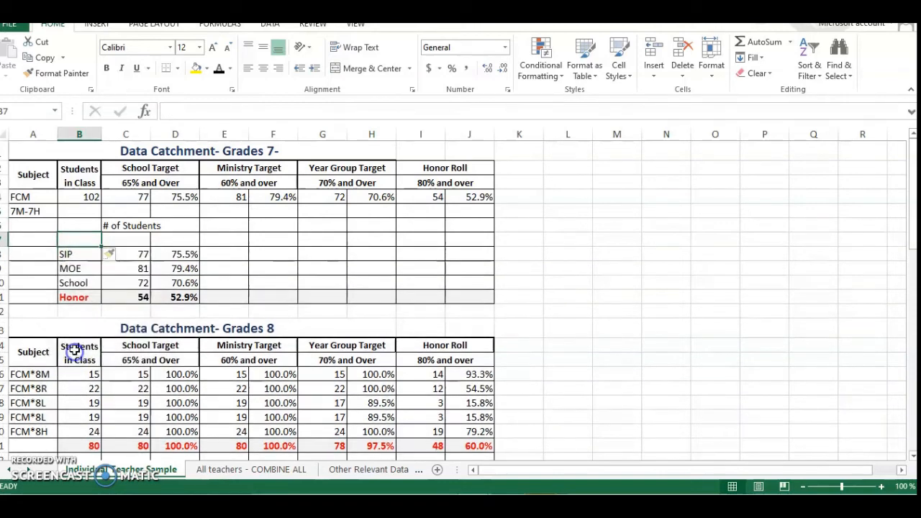
Enter the heading "Percent" in D6 beside the "# of Students" label.
{"action": "left_click", "coordinate": [159, 228]}
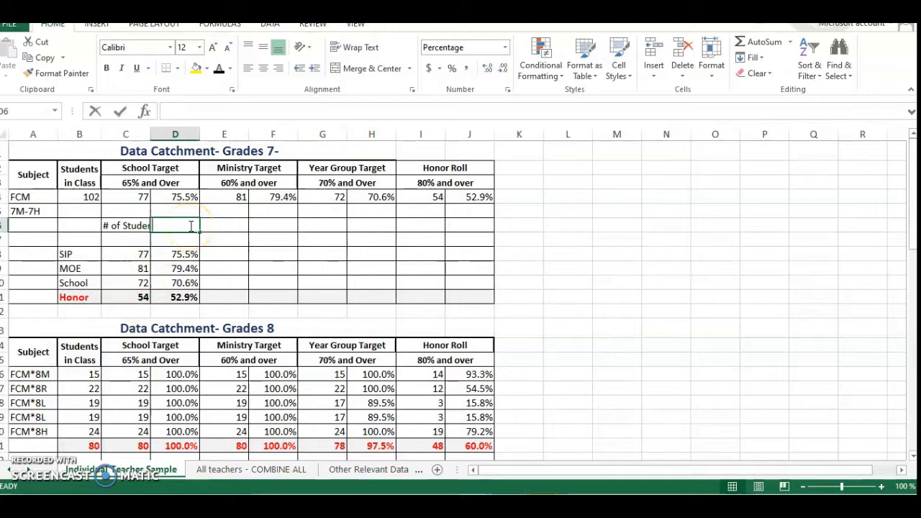
{"action": "type", "text": "Percent"}
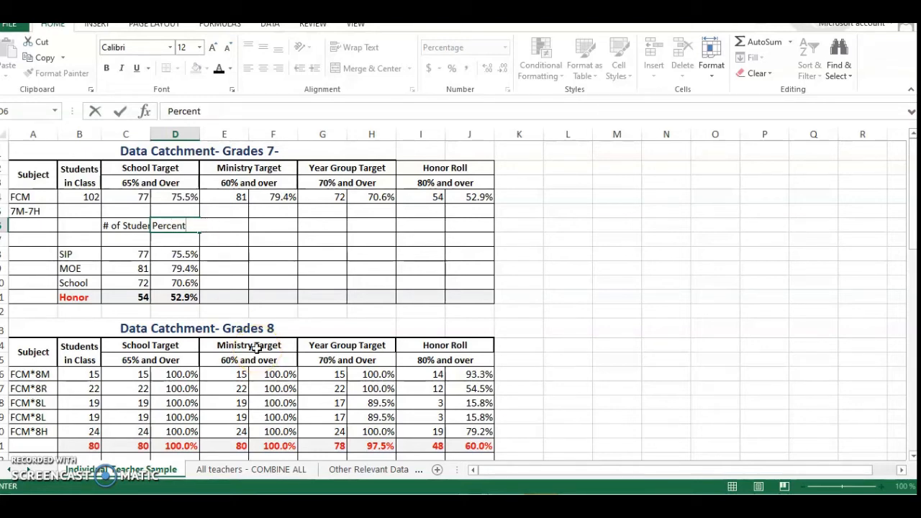
{"action": "left_click", "coordinate": [127, 227]}
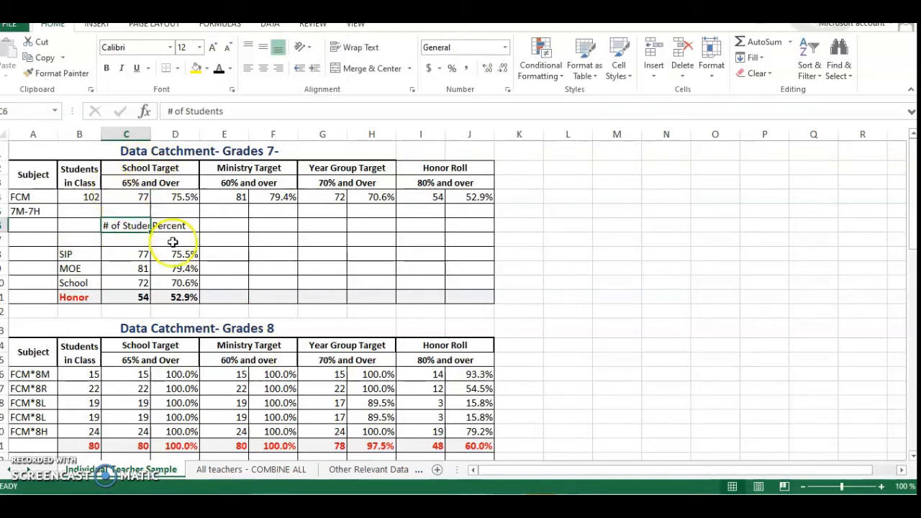
{"action": "left_click", "coordinate": [313, 228]}
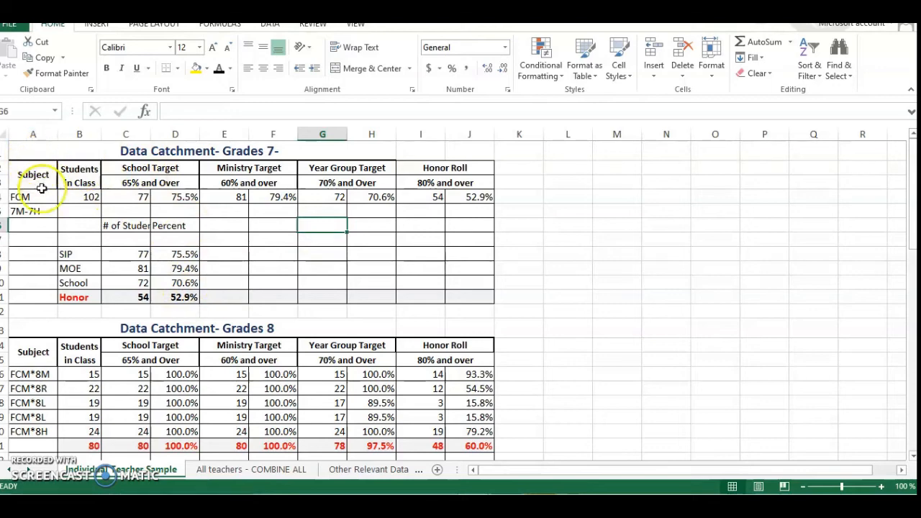
Insert an entire blank row above the "# of Students" and "Percent" headings.
{"action": "right_click", "coordinate": [45, 227]}
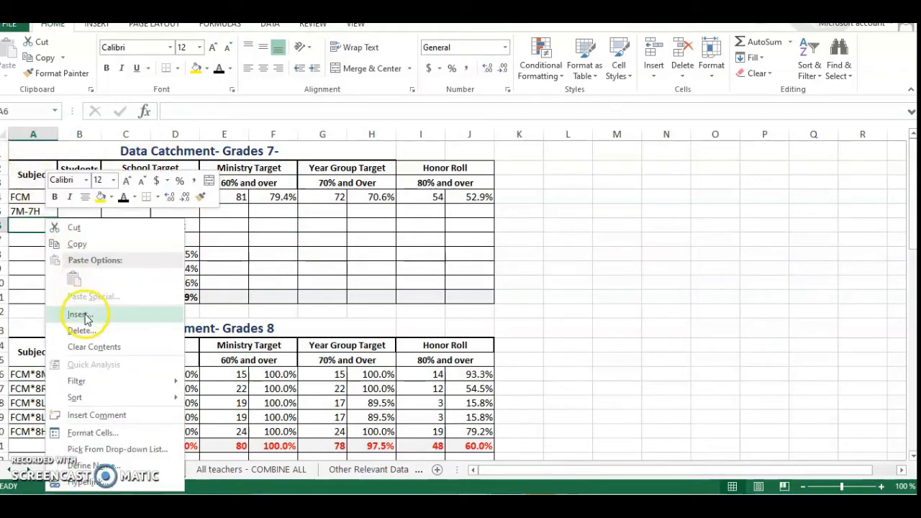
{"action": "left_click", "coordinate": [83, 316]}
{"action": "left_click", "coordinate": [67, 317]}
{"action": "left_click", "coordinate": [56, 351]}
{"action": "left_click", "coordinate": [167, 297]}
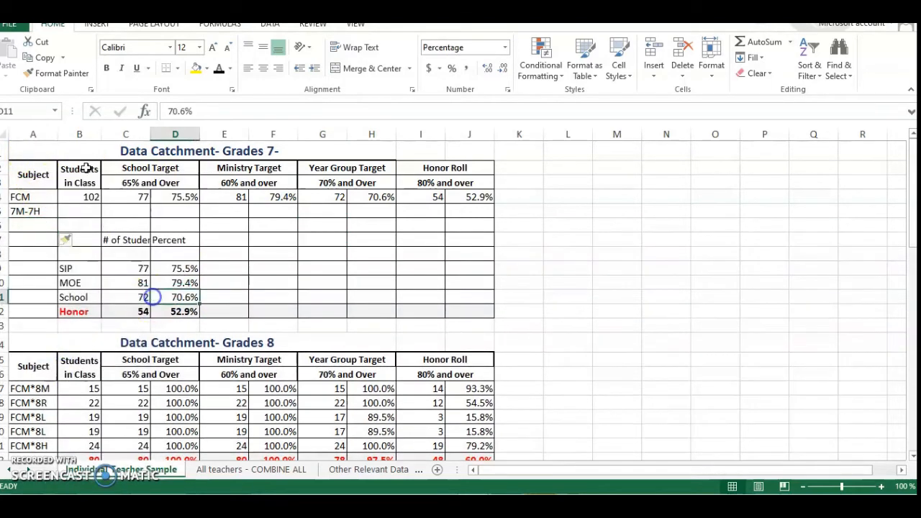
Insert the recommended Clustered Column chart from the Grades 7 headers and FCM row in A2:J4.
{"action": "left_click_drag", "start_coordinate": [33, 148], "coordinate": [459, 202]}
{"action": "left_click", "coordinate": [78, 214]}
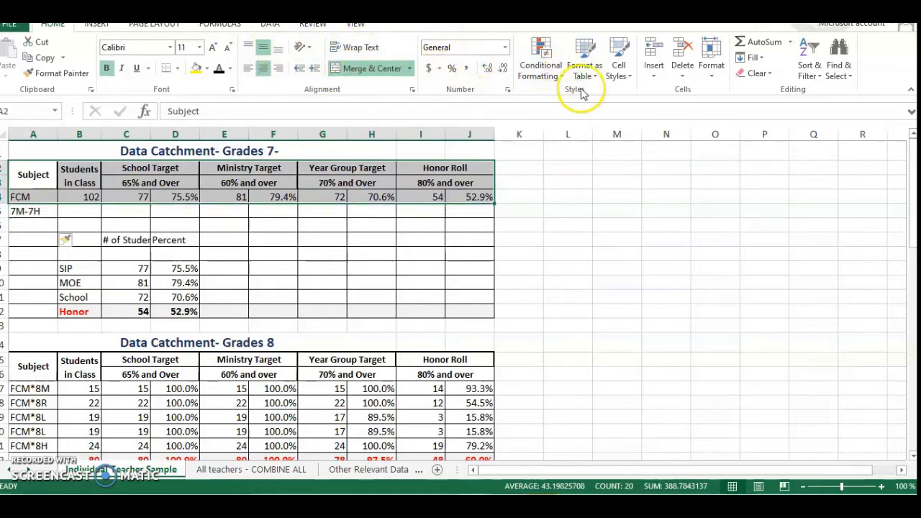
{"action": "left_click", "coordinate": [97, 23]}
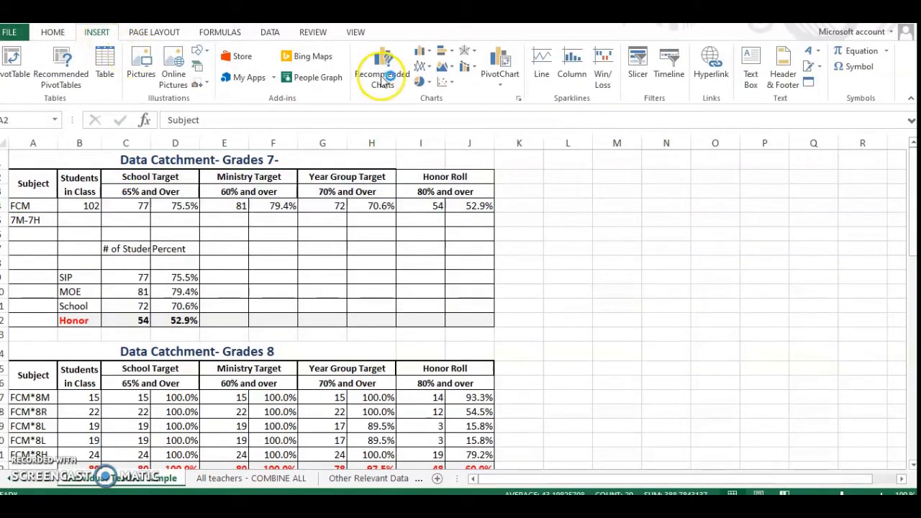
{"action": "left_click", "coordinate": [519, 99]}
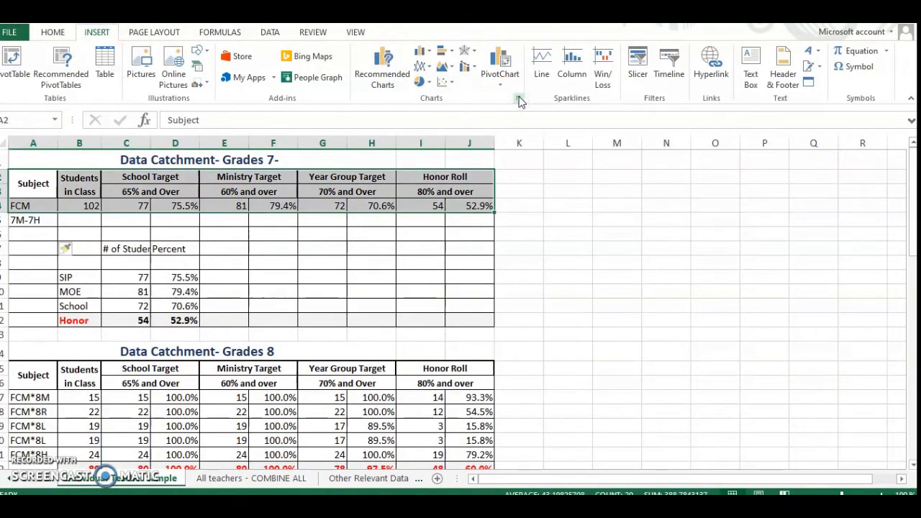
{"action": "left_click", "coordinate": [518, 99]}
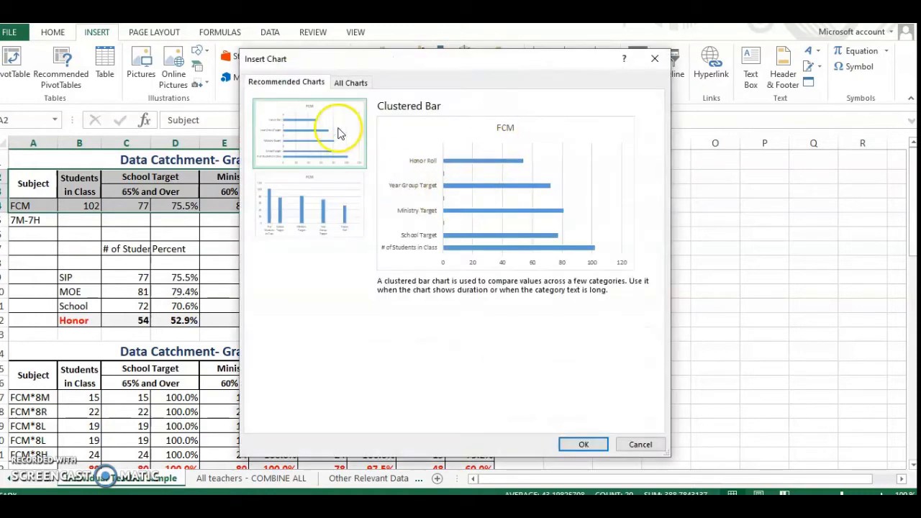
{"action": "left_click", "coordinate": [324, 212]}
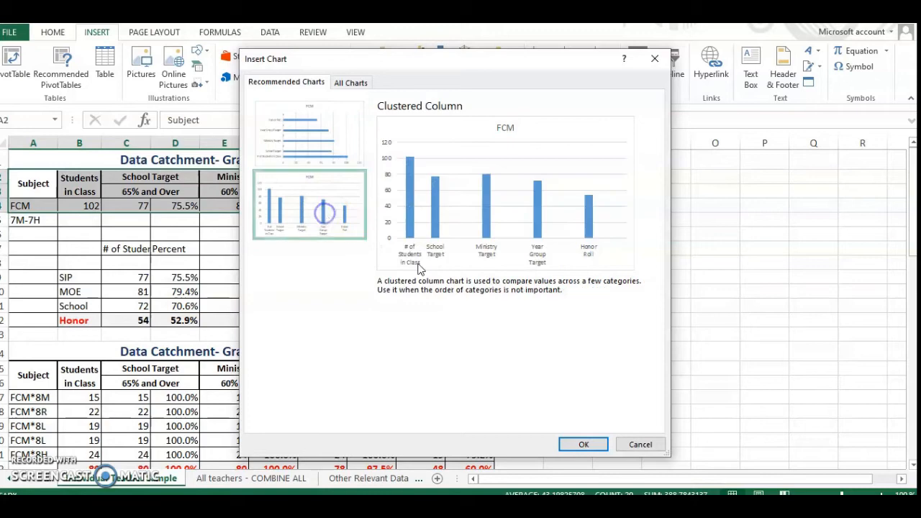
{"action": "left_click", "coordinate": [583, 443]}
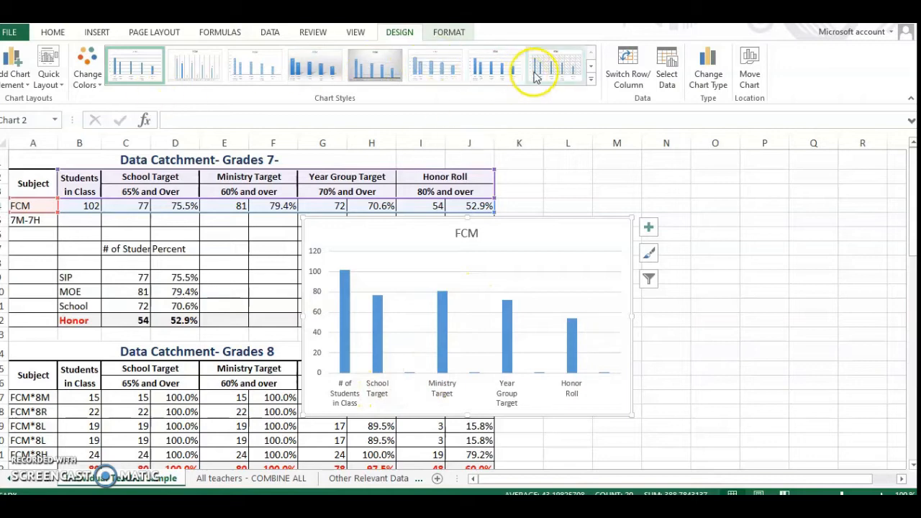
Try several chart styles on the FCM chart and apply the grey gradient style with white data labels inside the columns.
{"action": "left_click", "coordinate": [388, 70]}
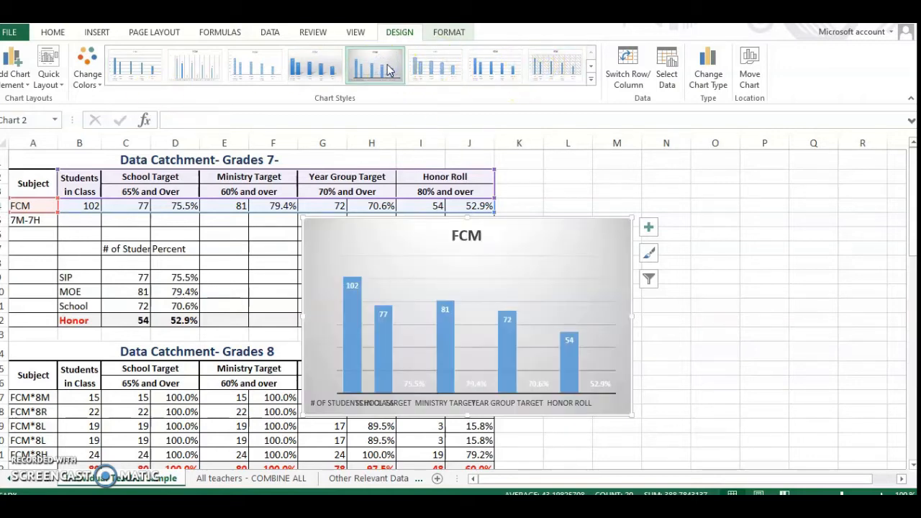
{"action": "left_click", "coordinate": [499, 391]}
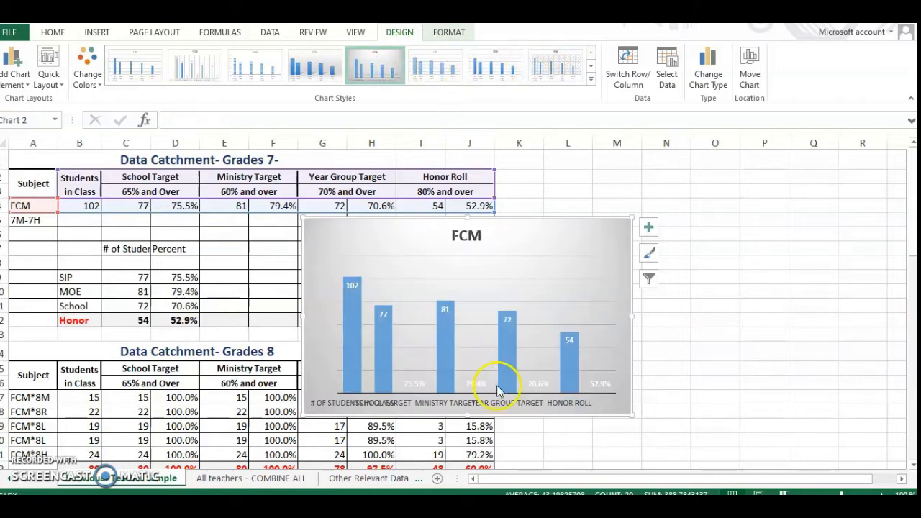
{"action": "left_click", "coordinate": [458, 70]}
{"action": "left_click", "coordinate": [382, 291]}
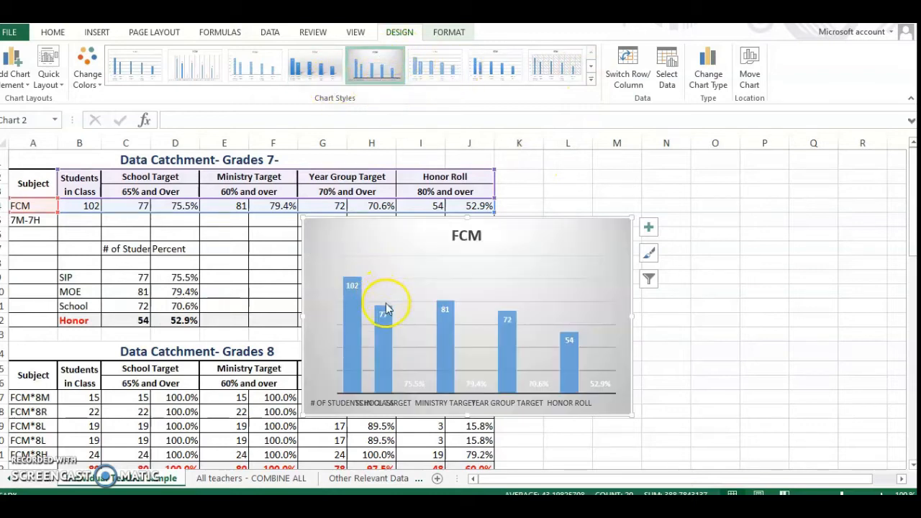
{"action": "left_click", "coordinate": [492, 67]}
{"action": "left_click", "coordinate": [376, 64]}
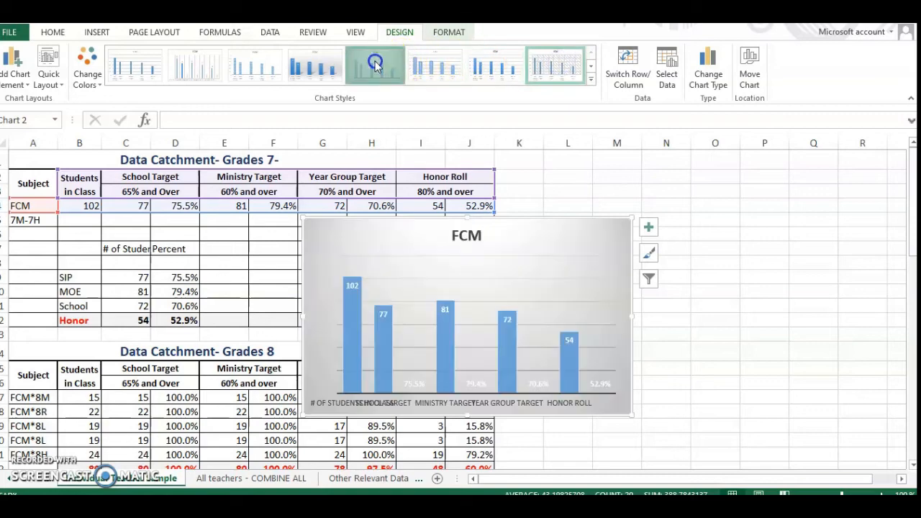
{"action": "left_click", "coordinate": [382, 311]}
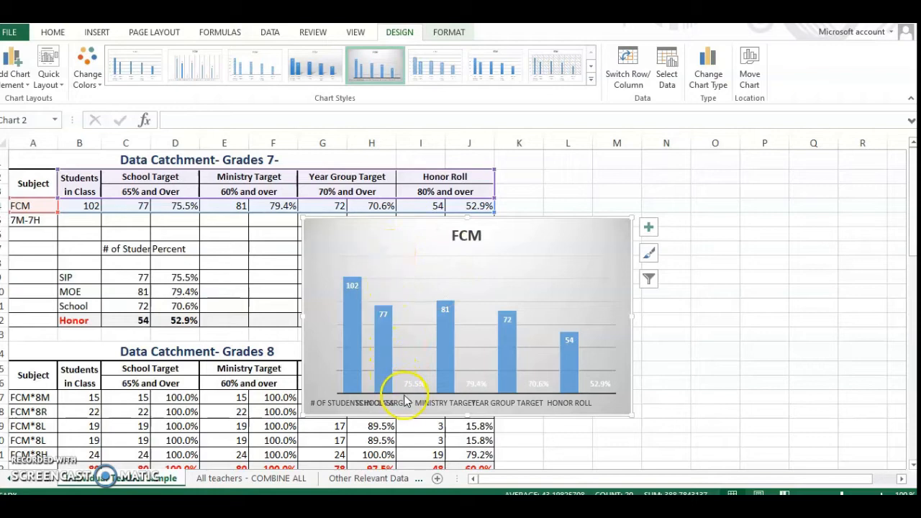
Move the FCM chart beside the Grades 7 table, over columns J to P, and stretch it taller to about row 17.
{"action": "left_click_drag", "start_coordinate": [539, 243], "coordinate": [692, 173]}
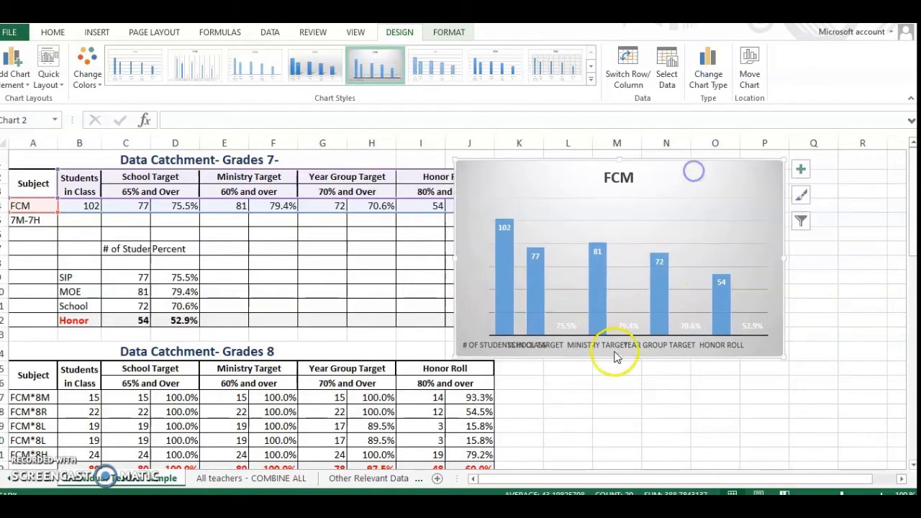
{"action": "left_click_drag", "start_coordinate": [620, 357], "coordinate": [631, 400]}
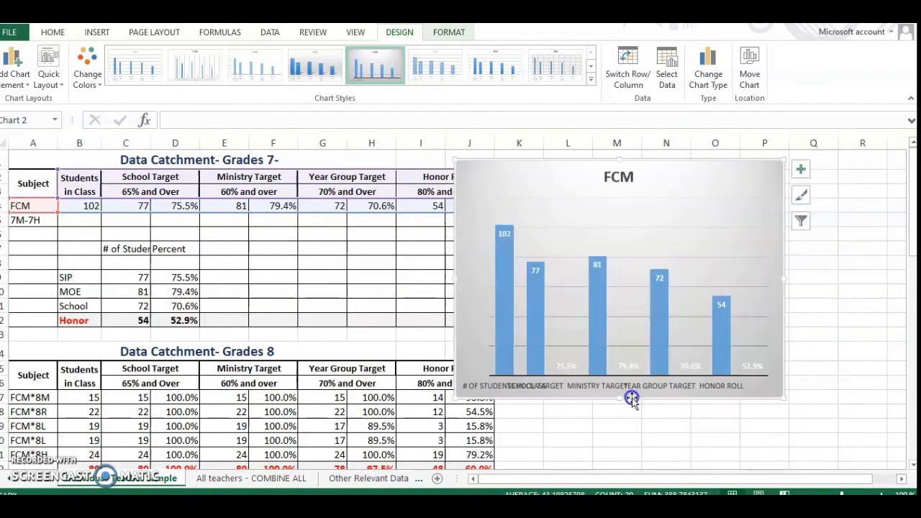
Widen the FCM chart to the far edge of column Q and set its data labels to 14 pt in automatic black.
{"action": "left_click", "coordinate": [788, 282]}
{"action": "left_click_drag", "start_coordinate": [784, 279], "coordinate": [827, 272]}
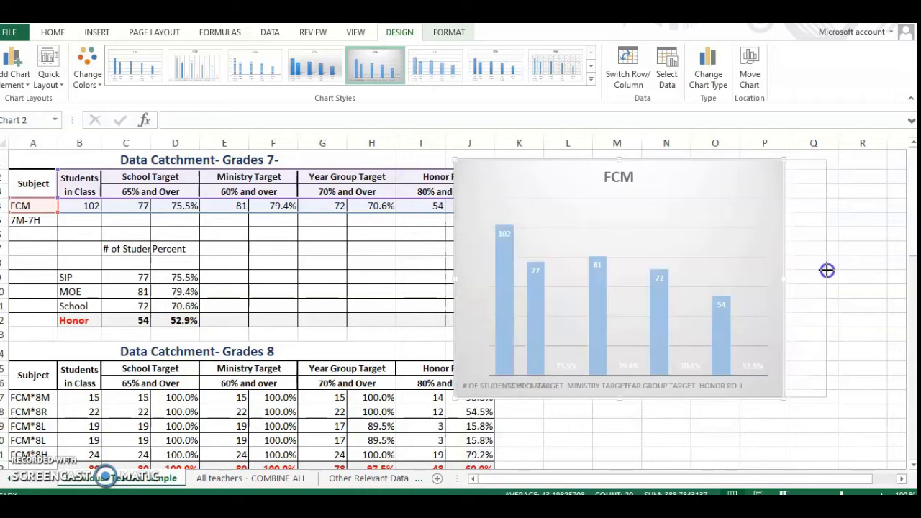
{"action": "left_click", "coordinate": [559, 351]}
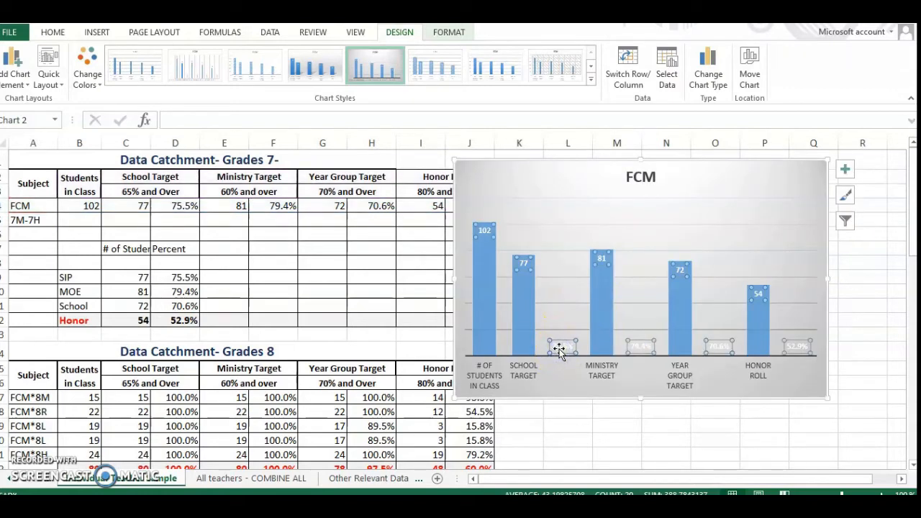
{"action": "left_click", "coordinate": [52, 31]}
{"action": "left_click", "coordinate": [210, 58]}
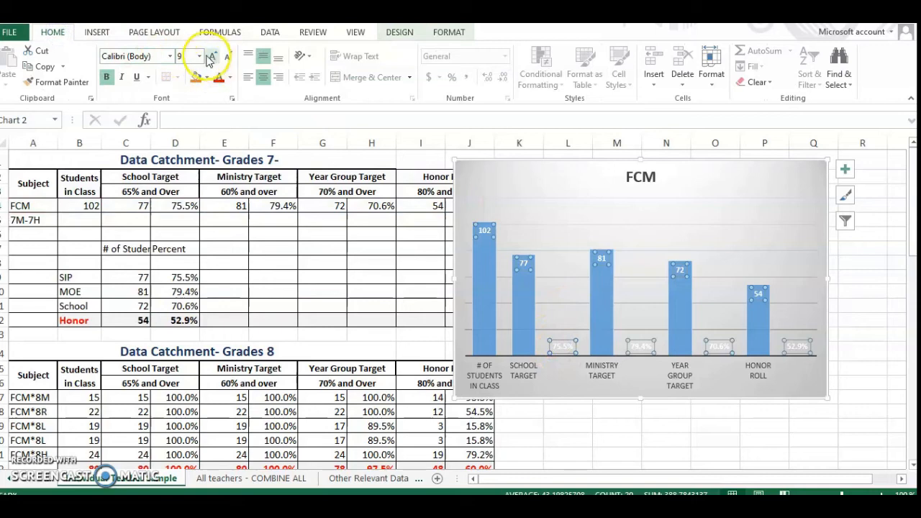
{"action": "left_click", "coordinate": [200, 56]}
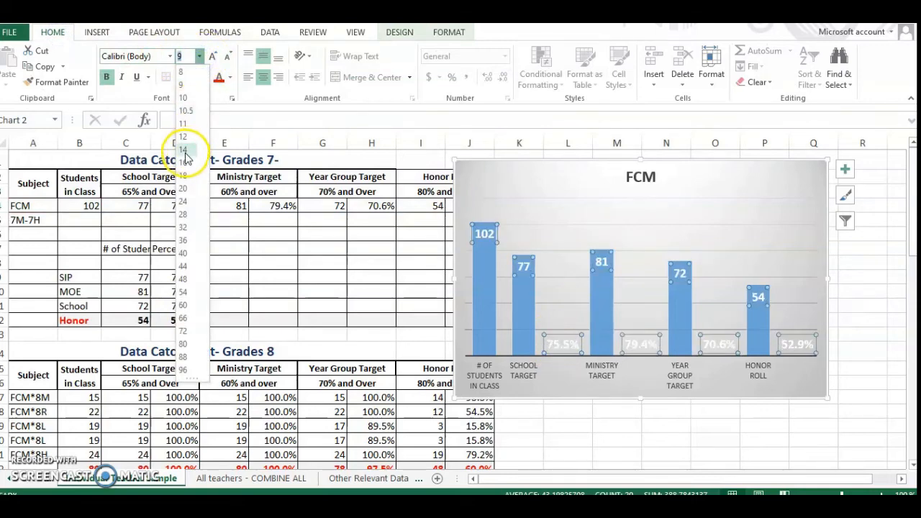
{"action": "left_click", "coordinate": [184, 150]}
{"action": "left_click", "coordinate": [230, 77]}
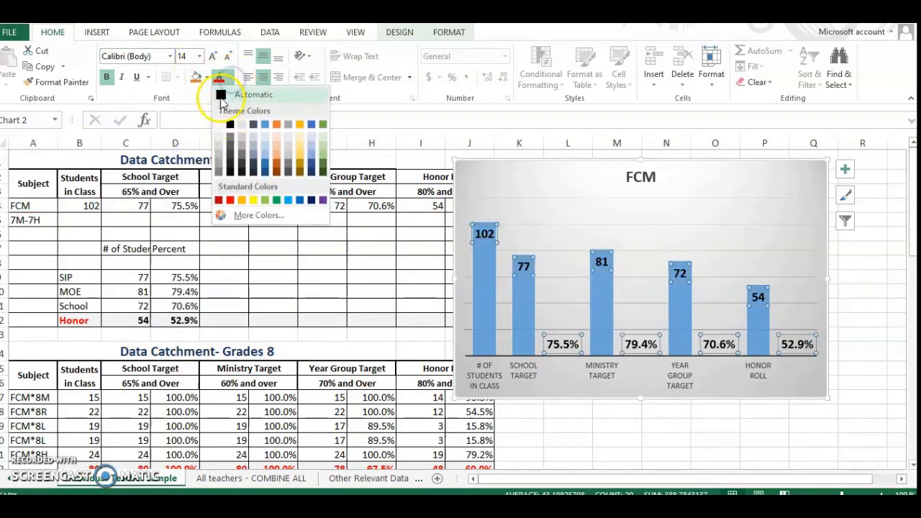
{"action": "left_click", "coordinate": [221, 97]}
Fill only the "# of Students in Class" column of the FCM chart with standard red.
{"action": "left_click", "coordinate": [481, 284]}
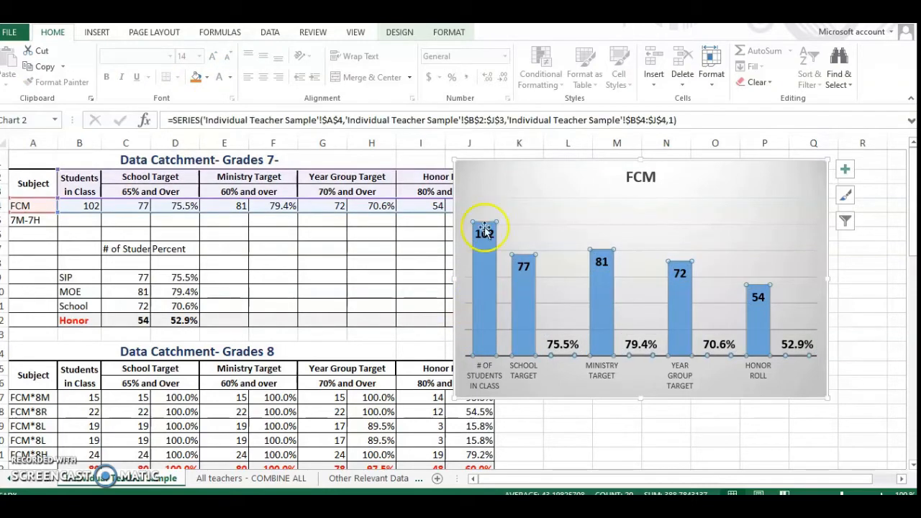
{"action": "left_click", "coordinate": [489, 292]}
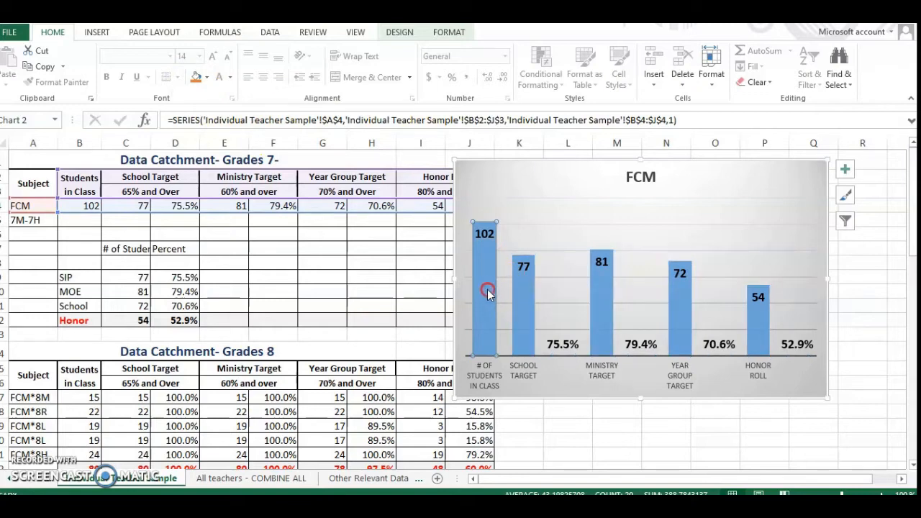
{"action": "right_click", "coordinate": [487, 292]}
{"action": "left_click", "coordinate": [505, 256]}
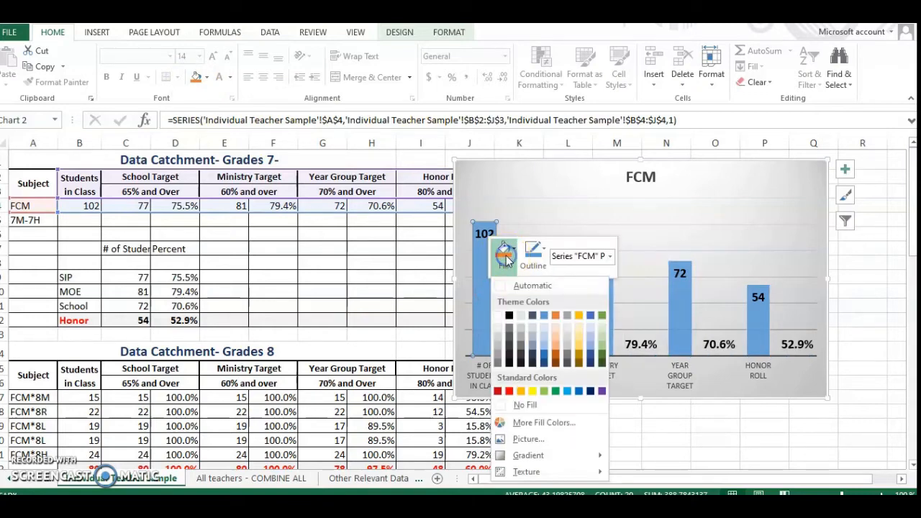
{"action": "left_click", "coordinate": [509, 391]}
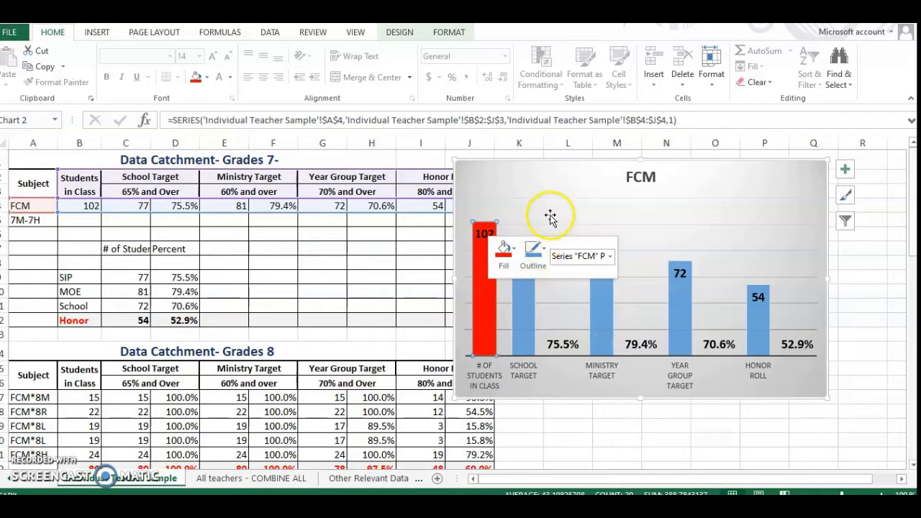
Fill the whole FCM column series with standard yellow.
{"action": "left_click", "coordinate": [524, 305]}
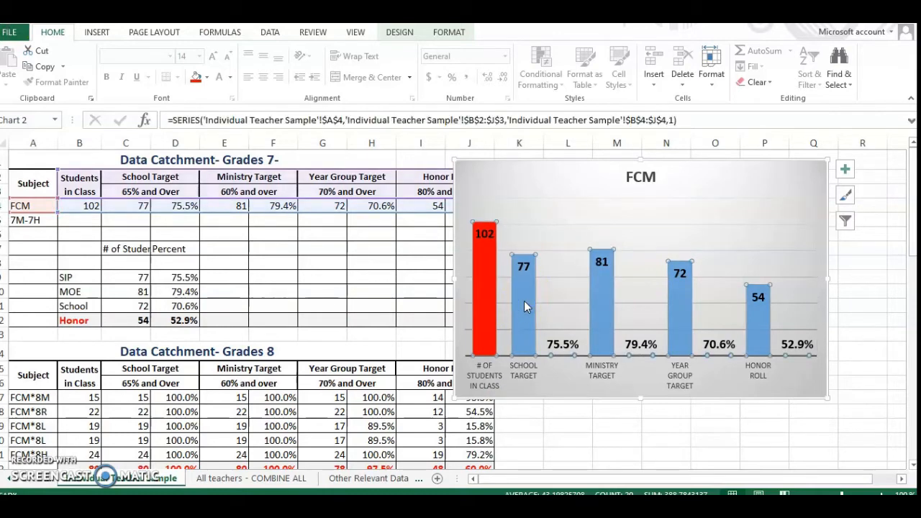
{"action": "right_click", "coordinate": [525, 291]}
{"action": "left_click", "coordinate": [540, 266]}
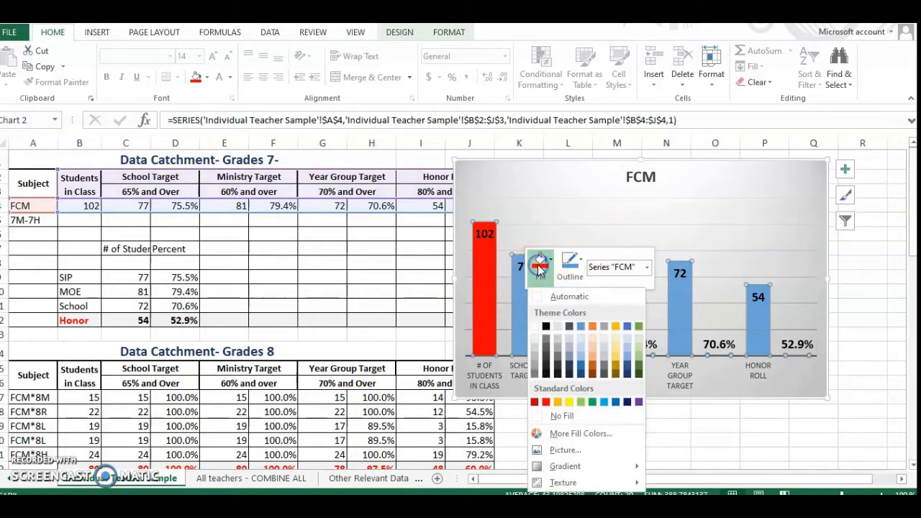
{"action": "left_click", "coordinate": [568, 401]}
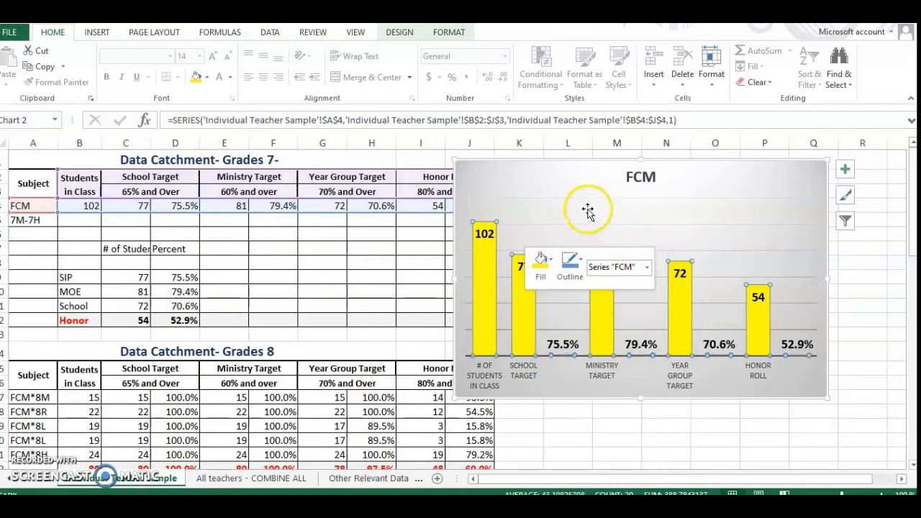
Raise the 75.5%, 79.4% and 70.6% data labels above the chart's baseline, beside their matching columns.
{"action": "left_click", "coordinate": [562, 341]}
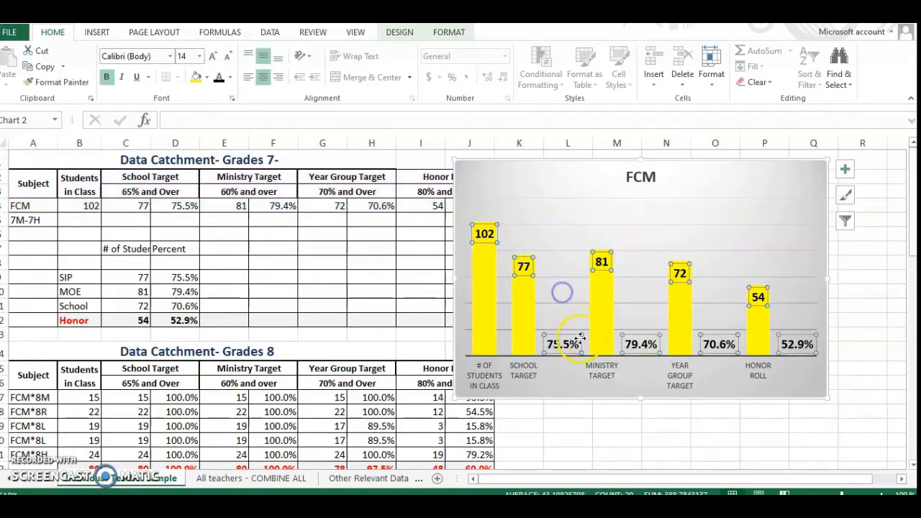
{"action": "left_click", "coordinate": [543, 340]}
{"action": "double_click", "coordinate": [557, 339]}
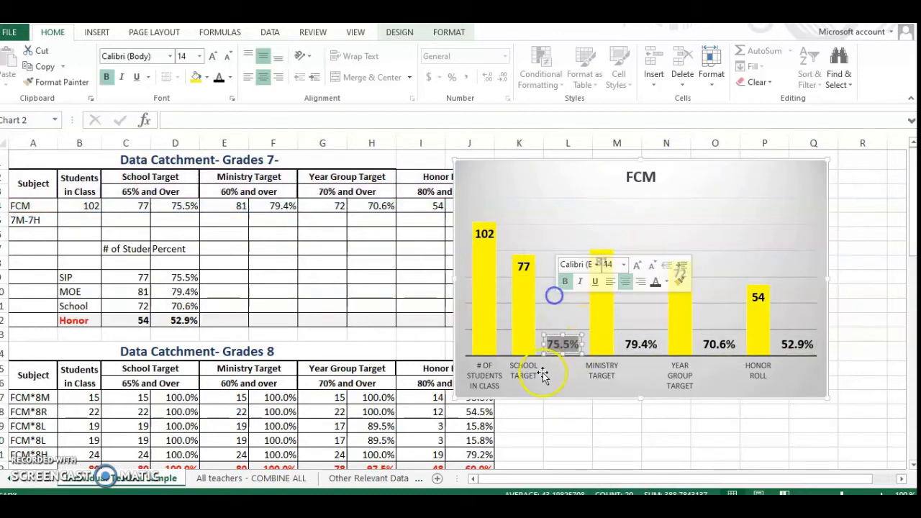
{"action": "left_click", "coordinate": [557, 341]}
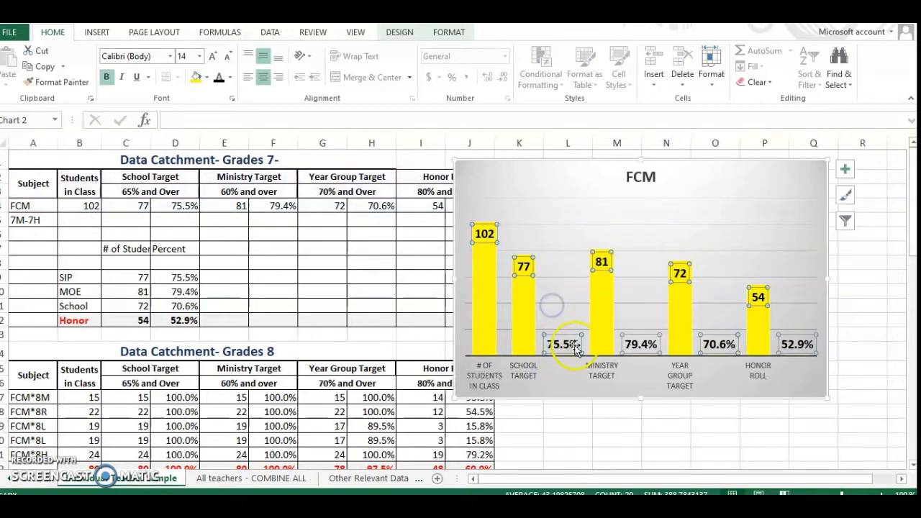
{"action": "left_click_drag", "start_coordinate": [553, 339], "coordinate": [544, 310]}
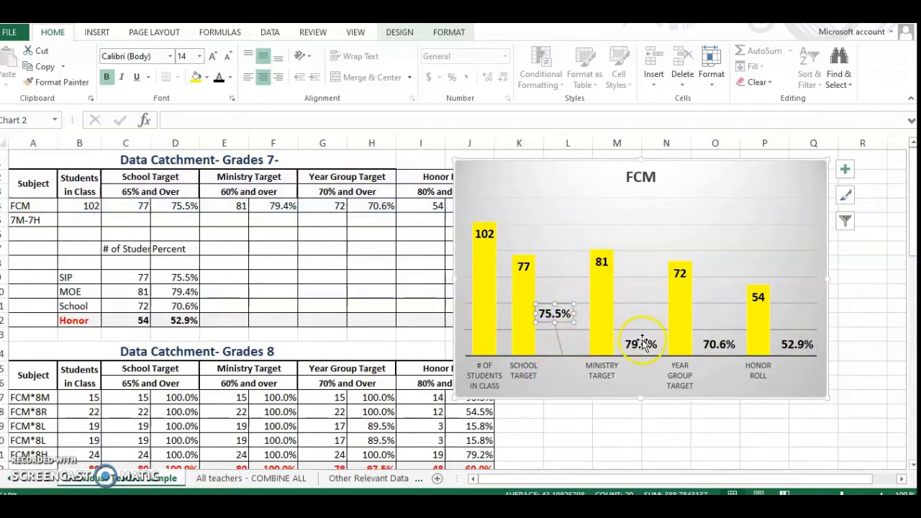
{"action": "left_click_drag", "start_coordinate": [642, 343], "coordinate": [641, 312]}
{"action": "left_click_drag", "start_coordinate": [717, 342], "coordinate": [716, 313]}
Change the FCM chart's title to "Family & Consumer Management" with "Grade 7" on a second line.
{"action": "left_click", "coordinate": [633, 177]}
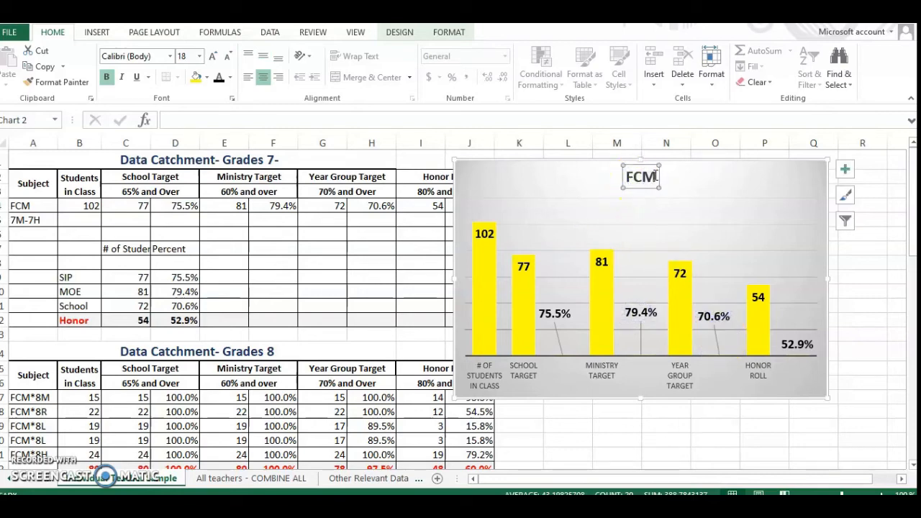
{"action": "double_click", "coordinate": [656, 175]}
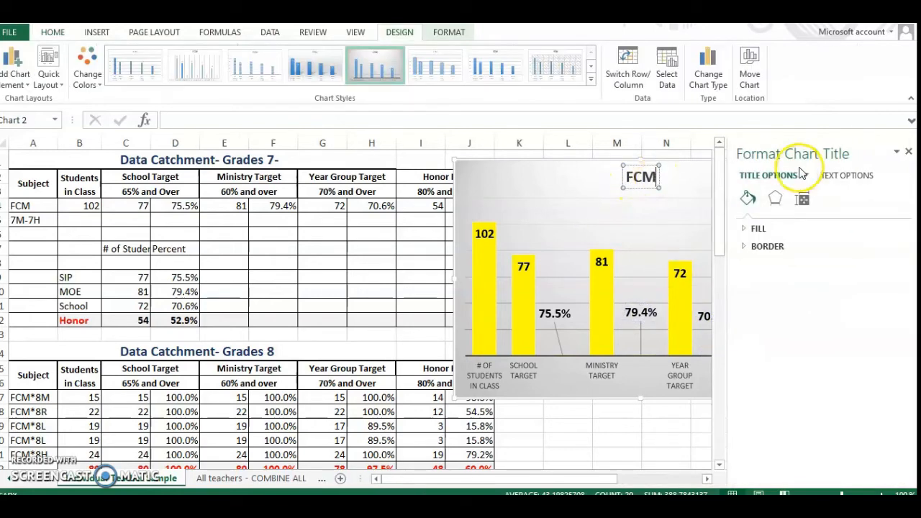
{"action": "left_click", "coordinate": [909, 152]}
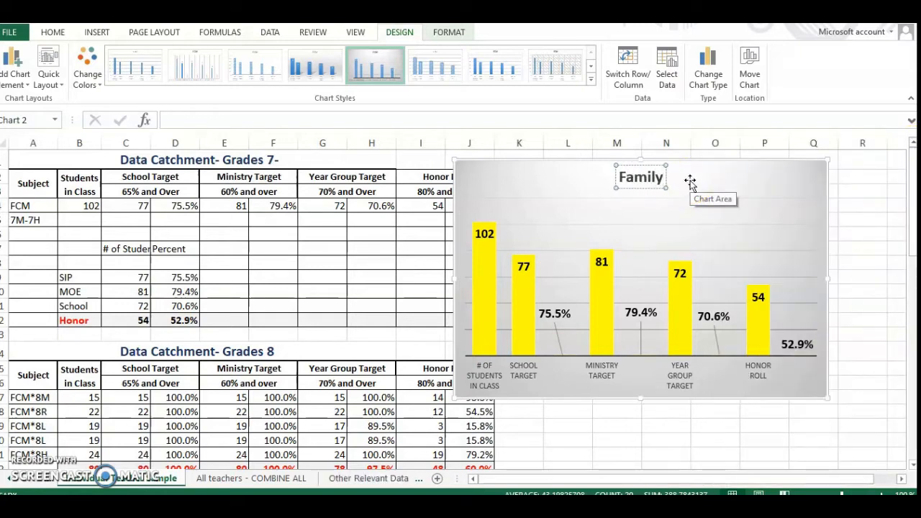
{"action": "type", "text": "& C"}
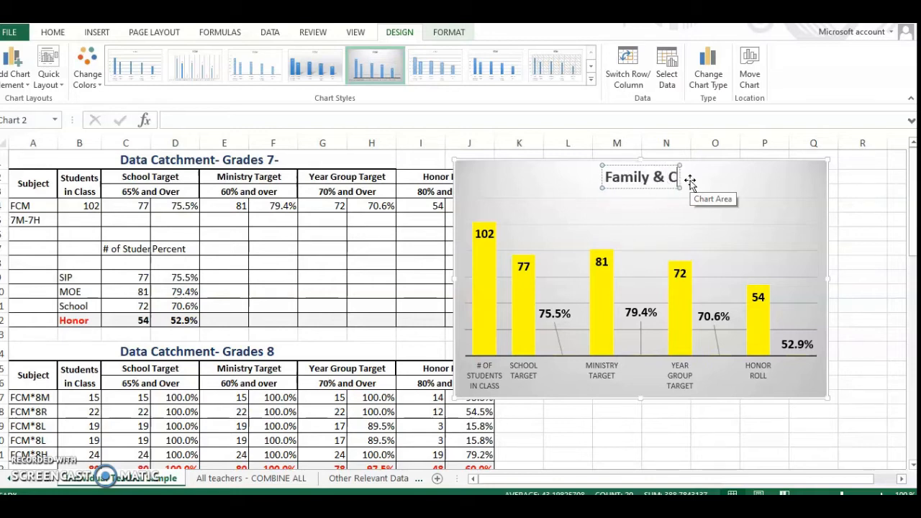
{"action": "type", "text": "onsumer"}
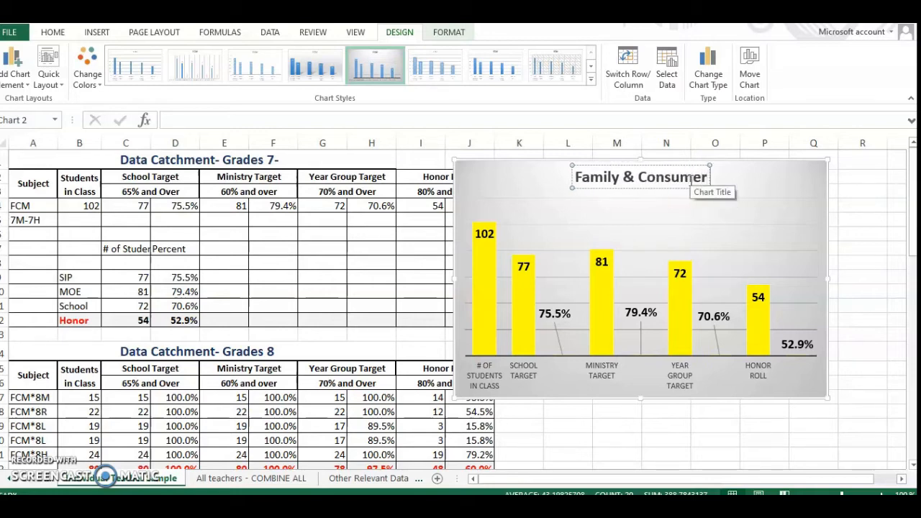
{"action": "type", "text": " Manage"}
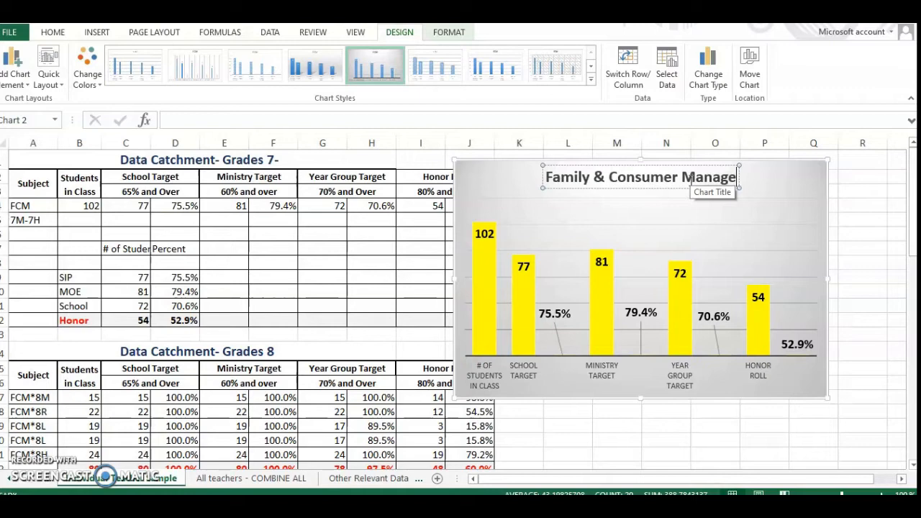
{"action": "type", "text": "ment"}
{"action": "key", "text": "Return"}
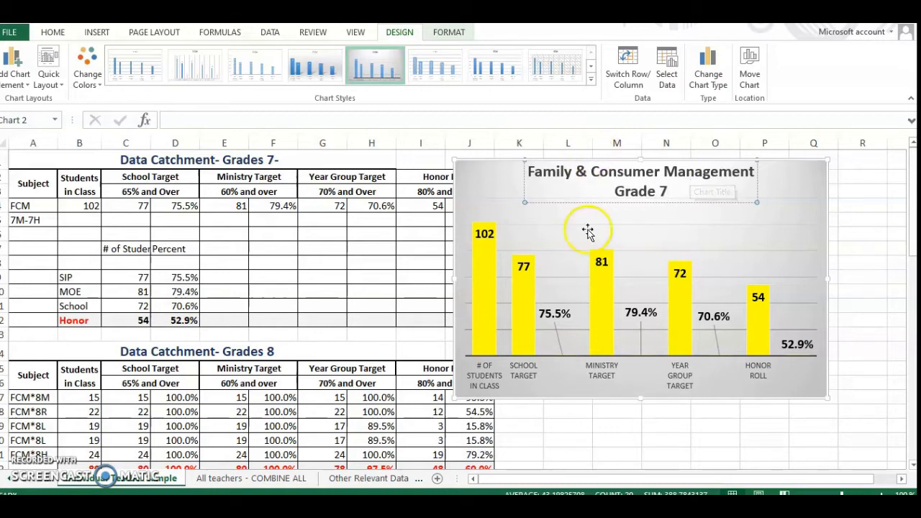
Move the Family & Consumer Management chart clear of the Grades 7 table, over columns K to R.
{"action": "left_click", "coordinate": [522, 388]}
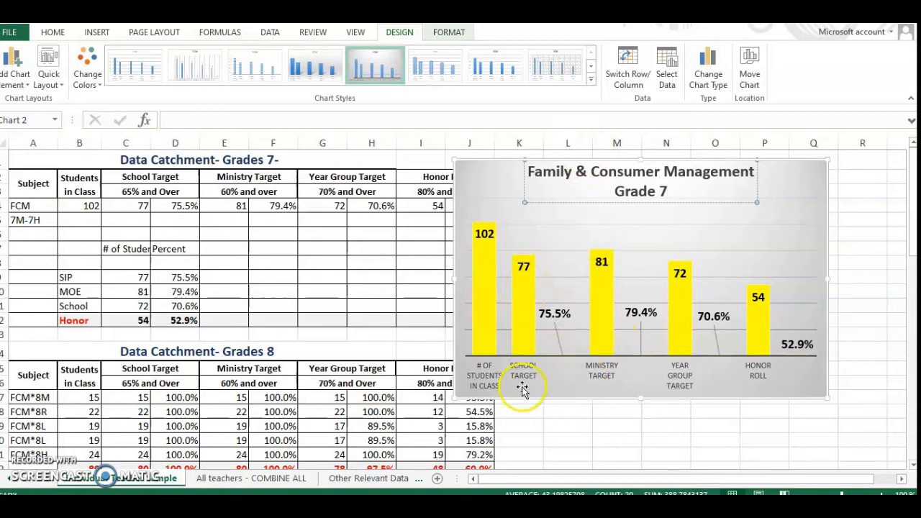
{"action": "left_click", "coordinate": [524, 279]}
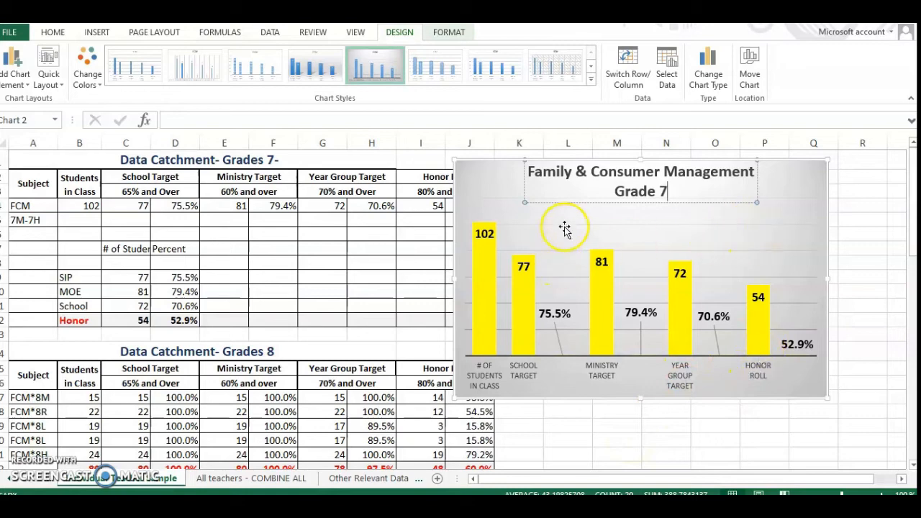
{"action": "left_click_drag", "start_coordinate": [796, 191], "coordinate": [855, 181]}
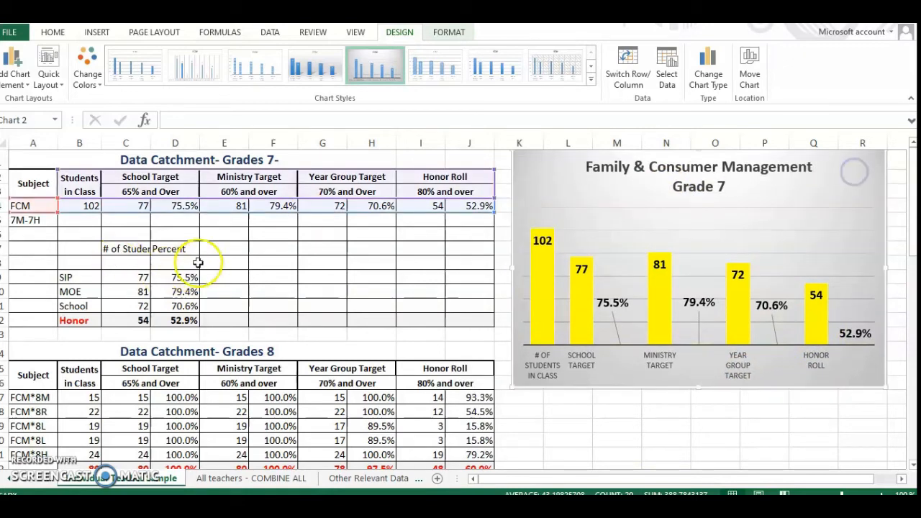
Insert the recommended Clustered Column chart from the student counts and percentages in B7:D12.
{"action": "left_click", "coordinate": [68, 249]}
{"action": "left_click_drag", "start_coordinate": [68, 249], "coordinate": [186, 321]}
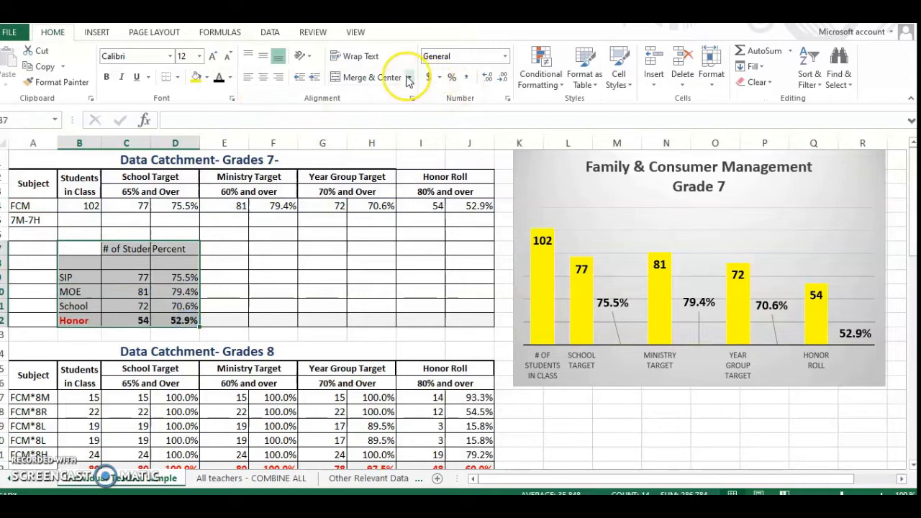
{"action": "left_click", "coordinate": [105, 33]}
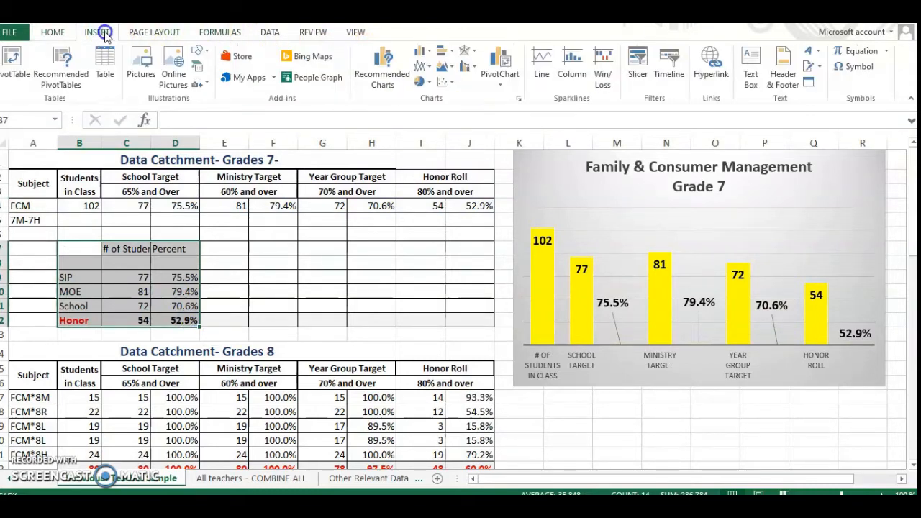
{"action": "left_click", "coordinate": [517, 100]}
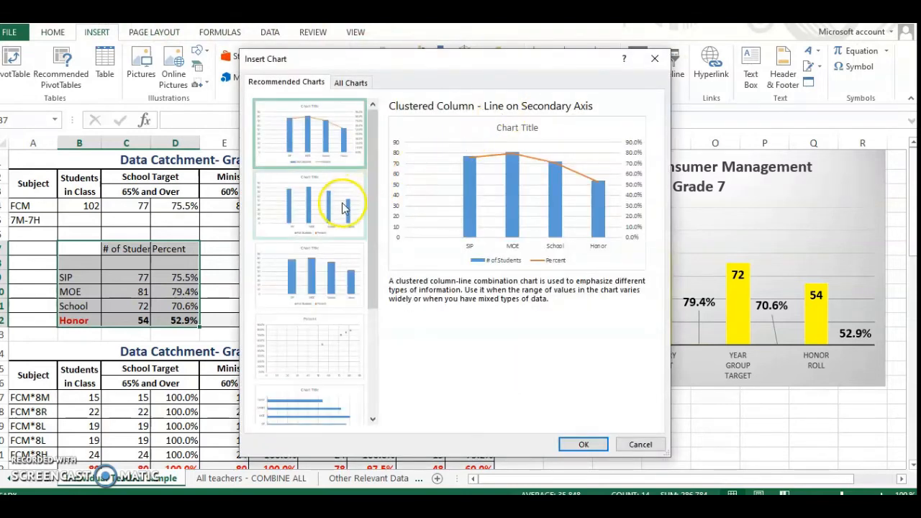
{"action": "left_click", "coordinate": [338, 153]}
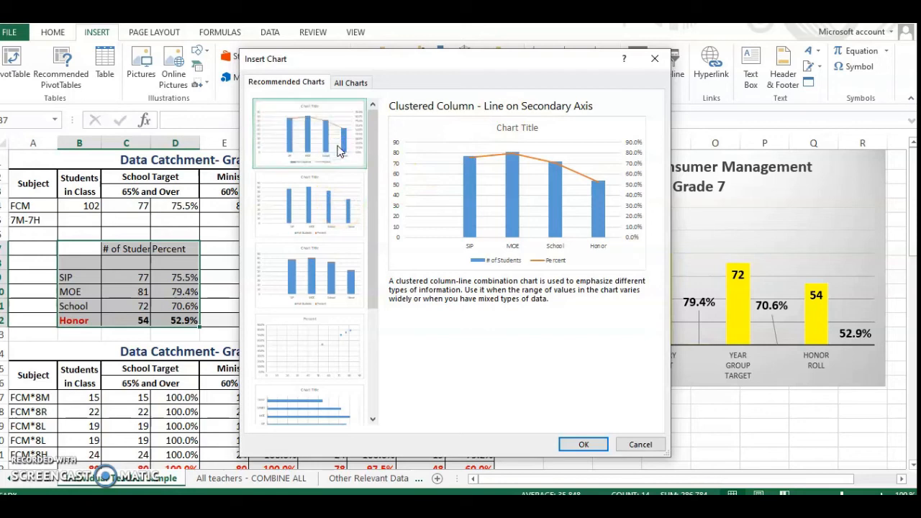
{"action": "left_click", "coordinate": [340, 196]}
{"action": "left_click", "coordinate": [578, 445]}
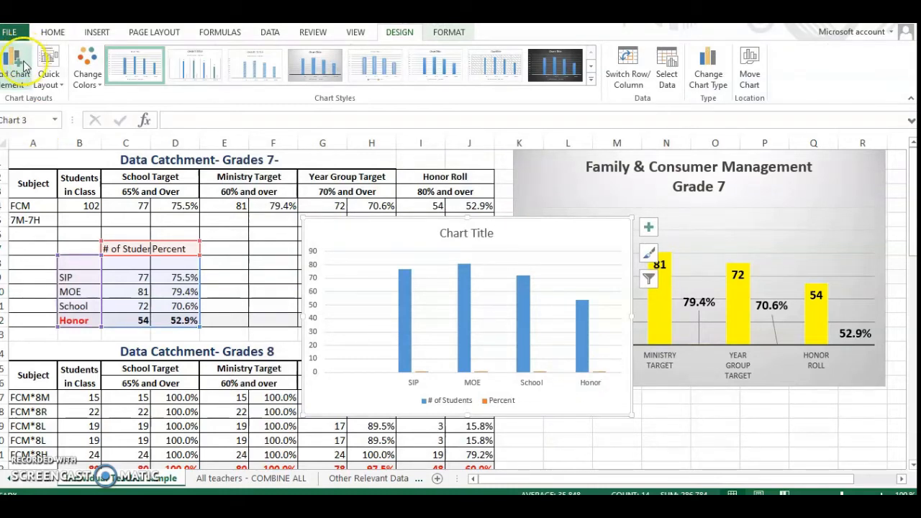
Add a data table with legend keys beneath the new clustered column chart.
{"action": "left_click", "coordinate": [29, 85]}
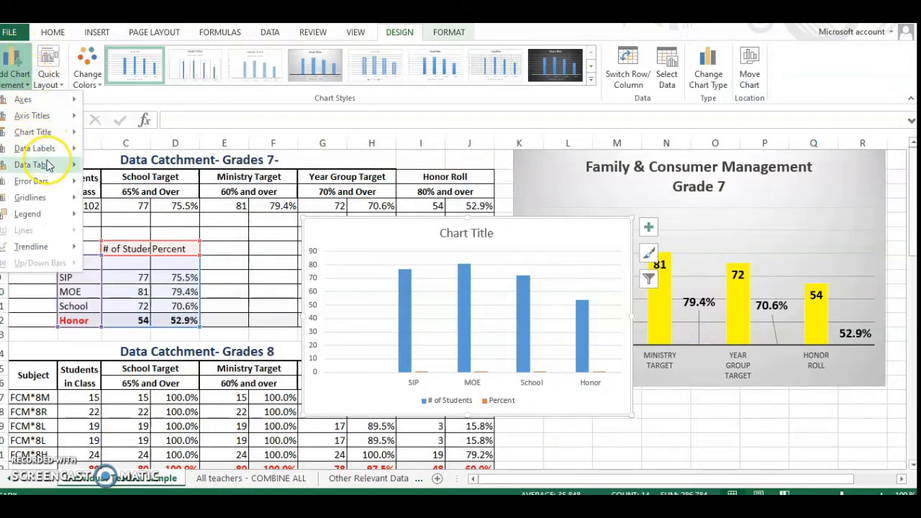
{"action": "mouse_move", "coordinate": [48, 166]}
{"action": "left_click", "coordinate": [129, 203]}
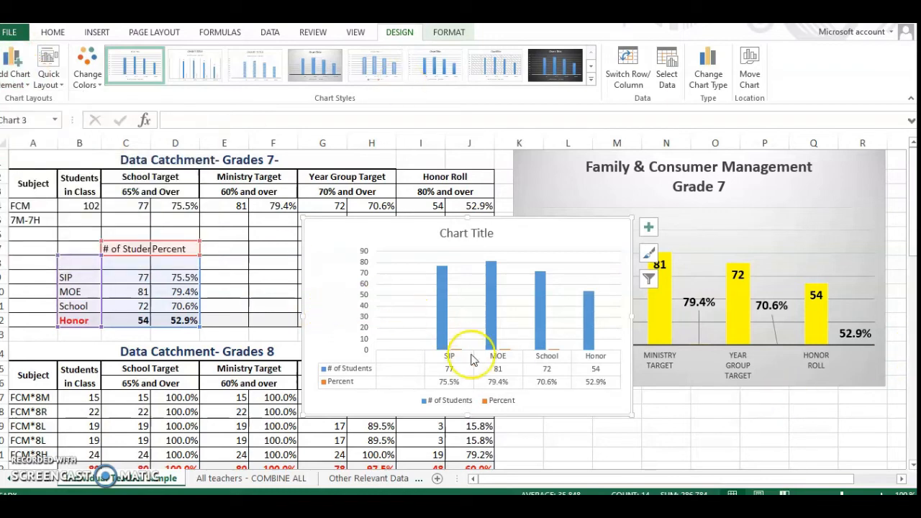
Replace the new clustered column chart's placeholder title with "Family & Consumer Man" and dismiss the title formatting options.
{"action": "left_click", "coordinate": [486, 233]}
{"action": "double_click", "coordinate": [485, 233]}
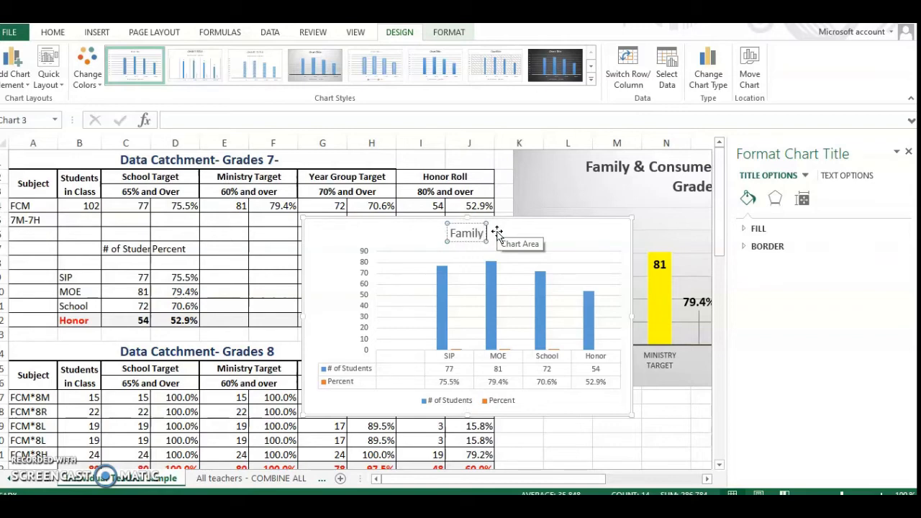
{"action": "type", "text": "Family & Cons"}
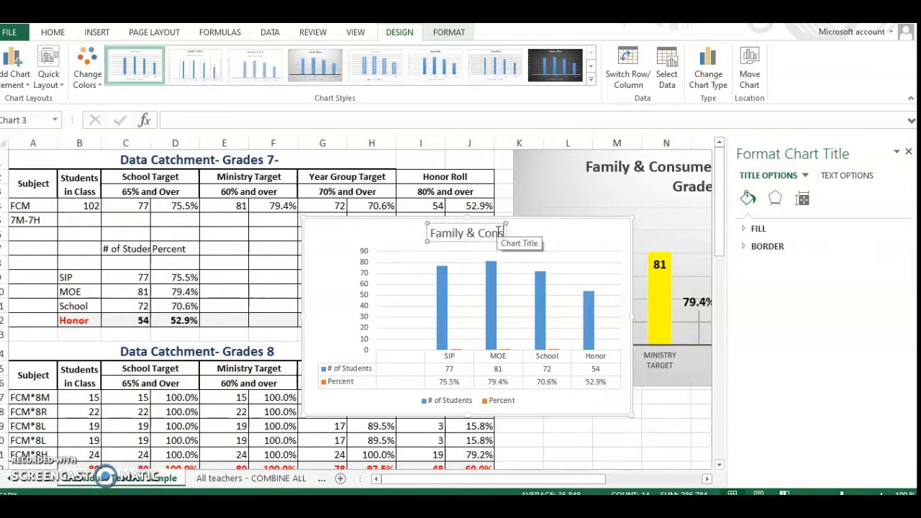
{"action": "type", "text": "umer Mag"}
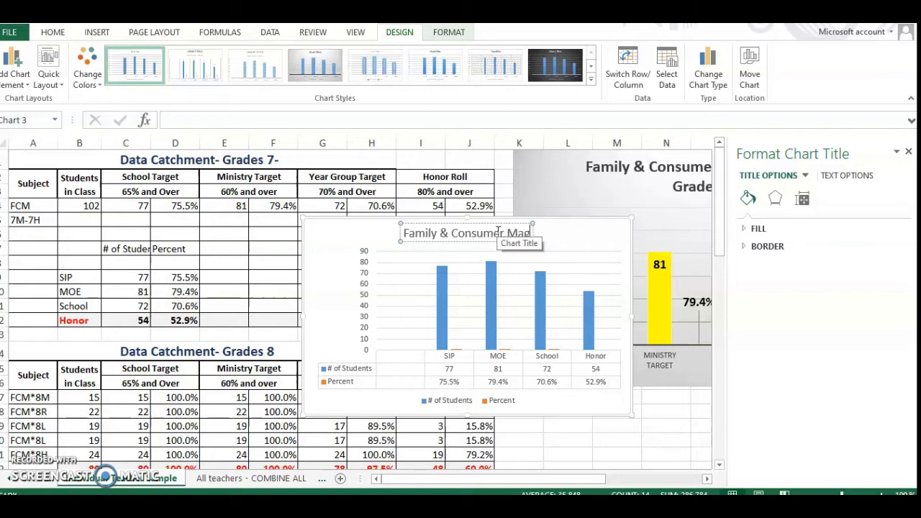
{"action": "key", "text": "BackSpace"}
{"action": "type", "text": "n"}
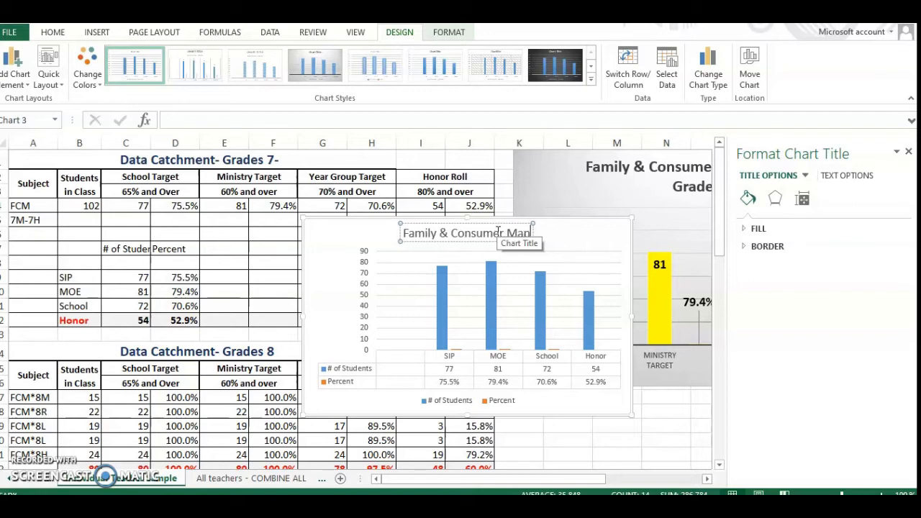
{"action": "left_click", "coordinate": [908, 153]}
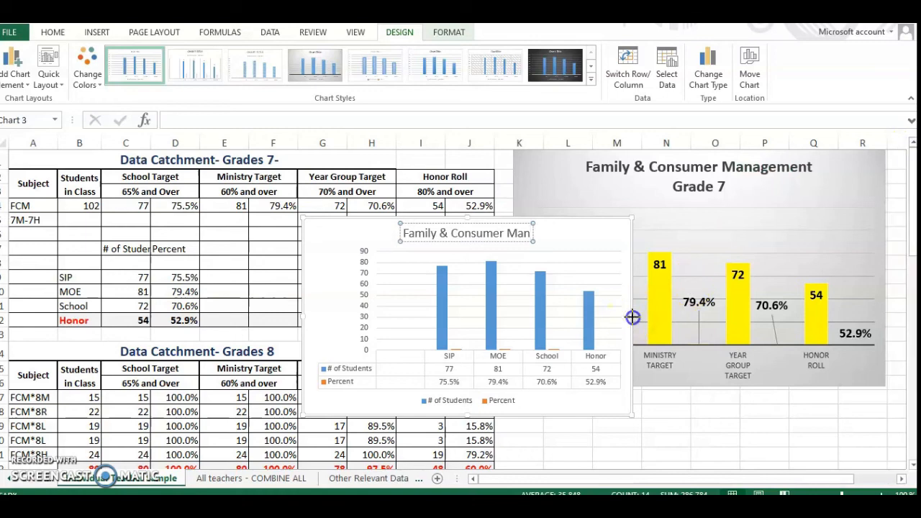
Enlarge the new clustered column chart so that it extends across columns G to N.
{"action": "left_click_drag", "start_coordinate": [633, 317], "coordinate": [693, 314]}
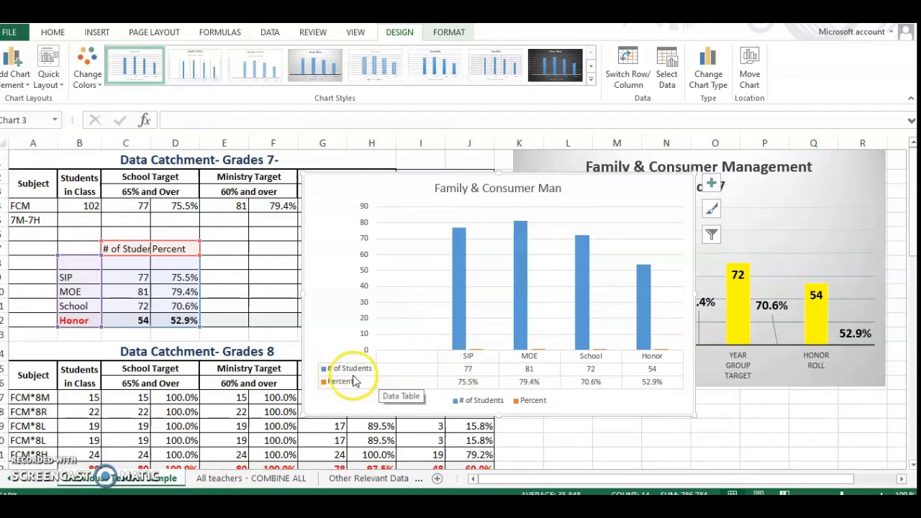
{"action": "left_click", "coordinate": [481, 335]}
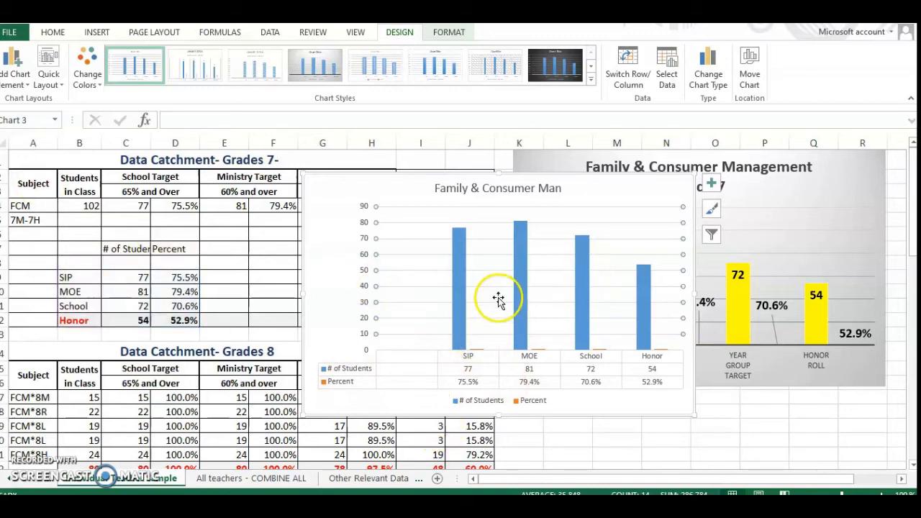
{"action": "left_click", "coordinate": [529, 370]}
Apply the dark-background chart style to the new chart with the data table.
{"action": "left_click", "coordinate": [807, 192]}
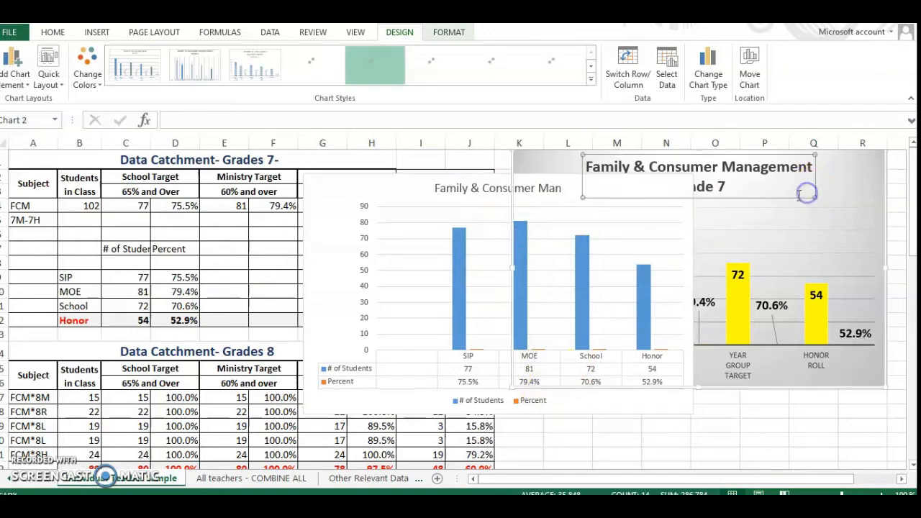
{"action": "left_click", "coordinate": [783, 226]}
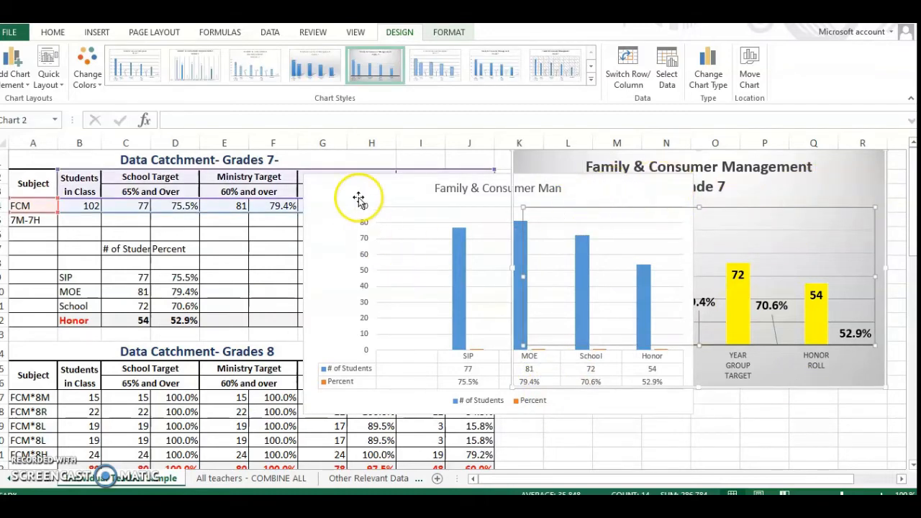
{"action": "left_click", "coordinate": [350, 179]}
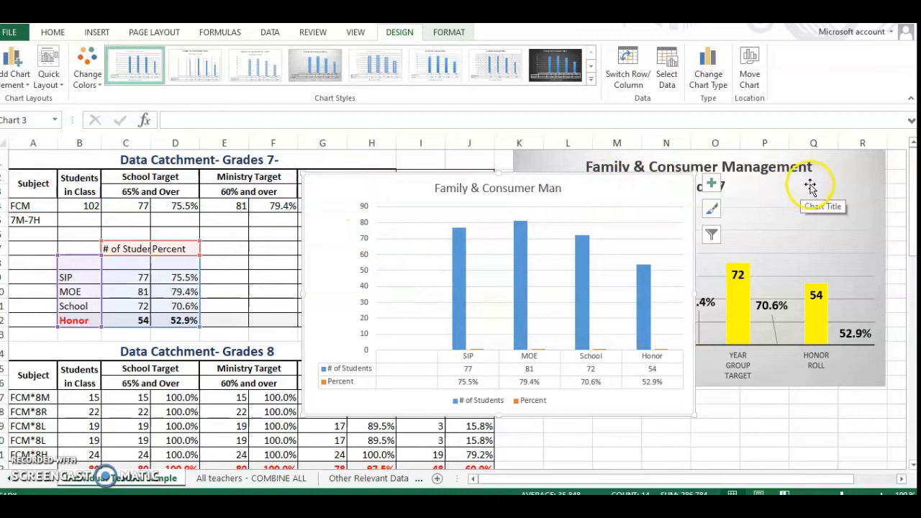
{"action": "left_click", "coordinate": [570, 64]}
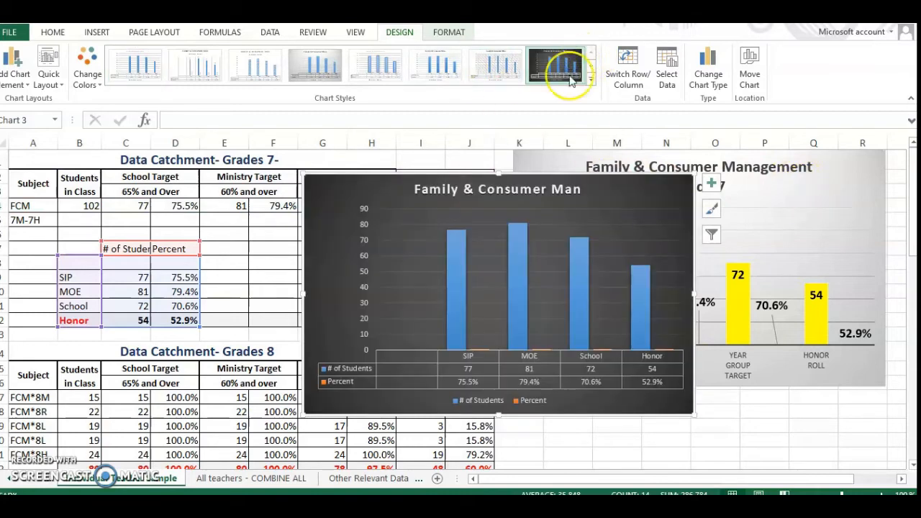
Fill the # of Students columns in the dark chart with the standard light blue colour.
{"action": "left_click", "coordinate": [458, 315]}
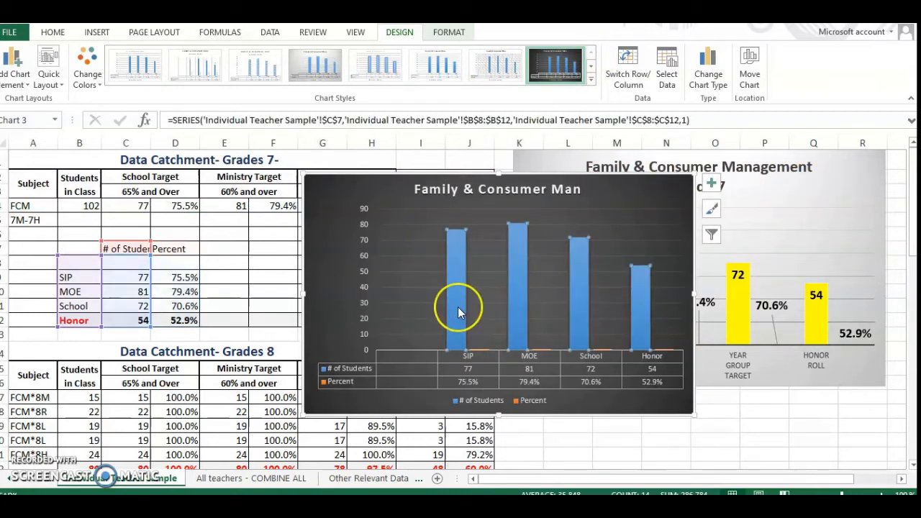
{"action": "right_click", "coordinate": [458, 315]}
{"action": "left_click", "coordinate": [477, 266]}
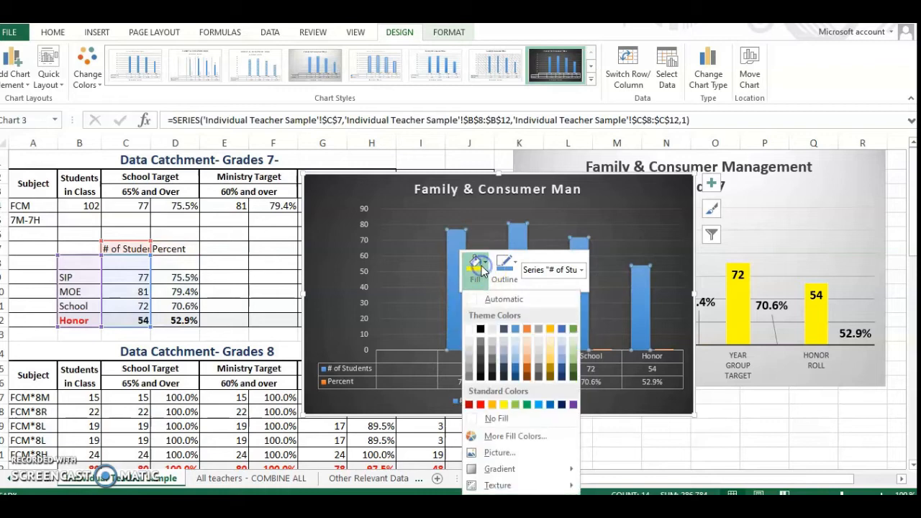
{"action": "left_click", "coordinate": [538, 405]}
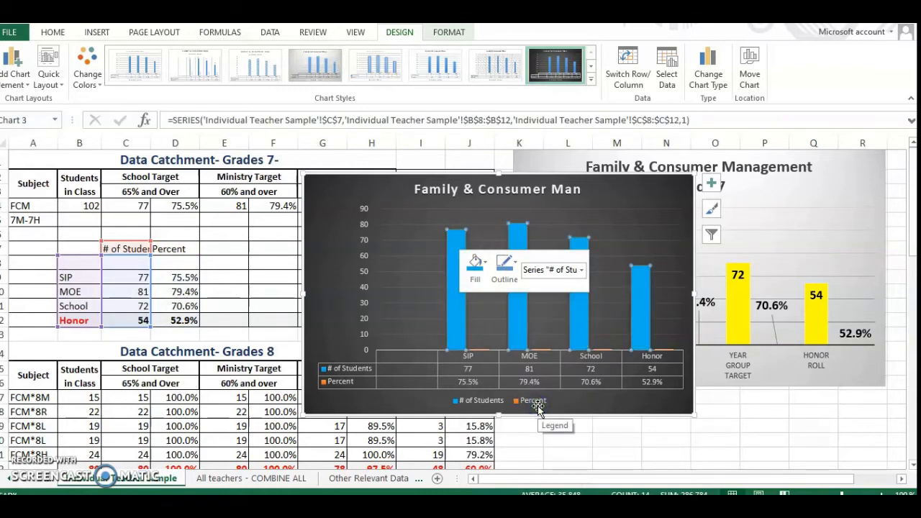
Fill the data table entries beneath the dark chart's columns with a light gold theme colour.
{"action": "left_click", "coordinate": [475, 349]}
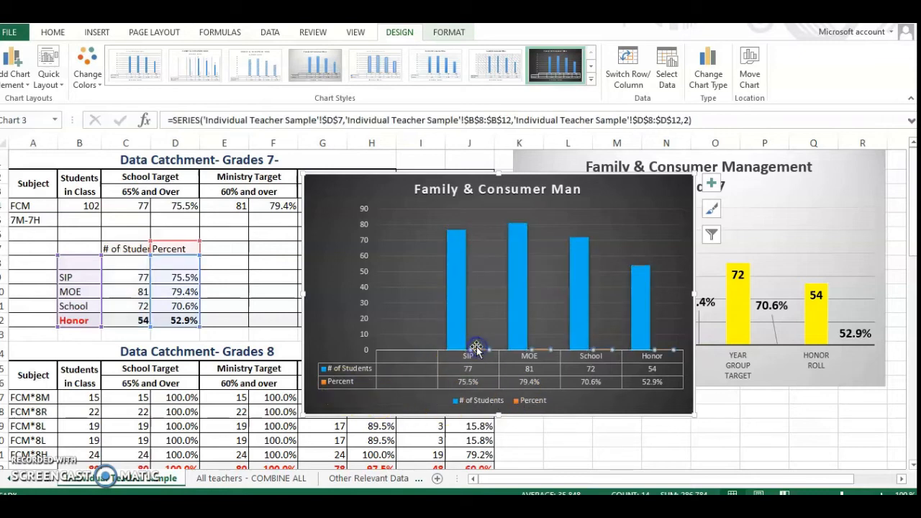
{"action": "right_click", "coordinate": [476, 350]}
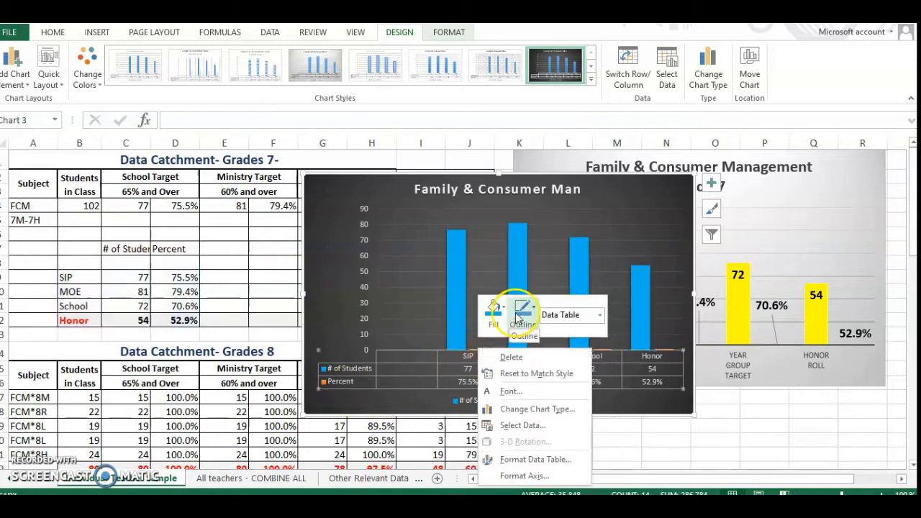
{"action": "left_click", "coordinate": [493, 310]}
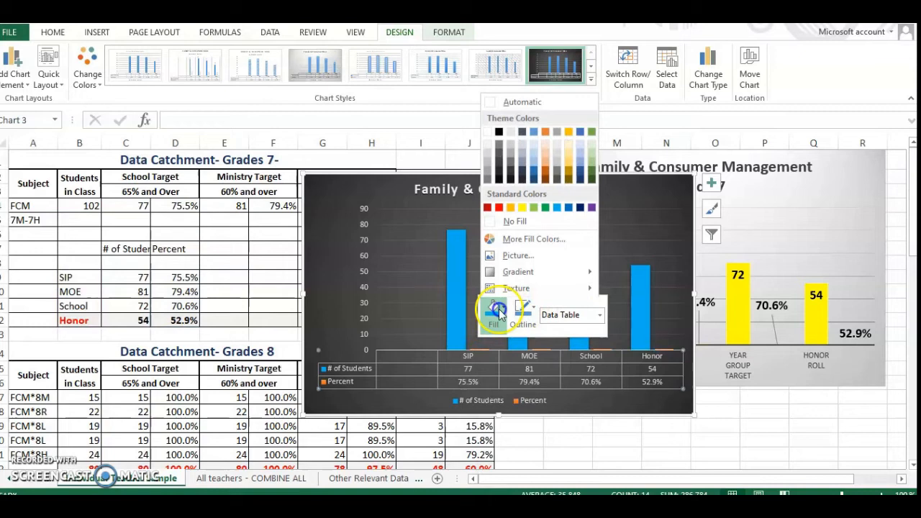
{"action": "left_click", "coordinate": [569, 159]}
{"action": "left_click", "coordinate": [618, 440]}
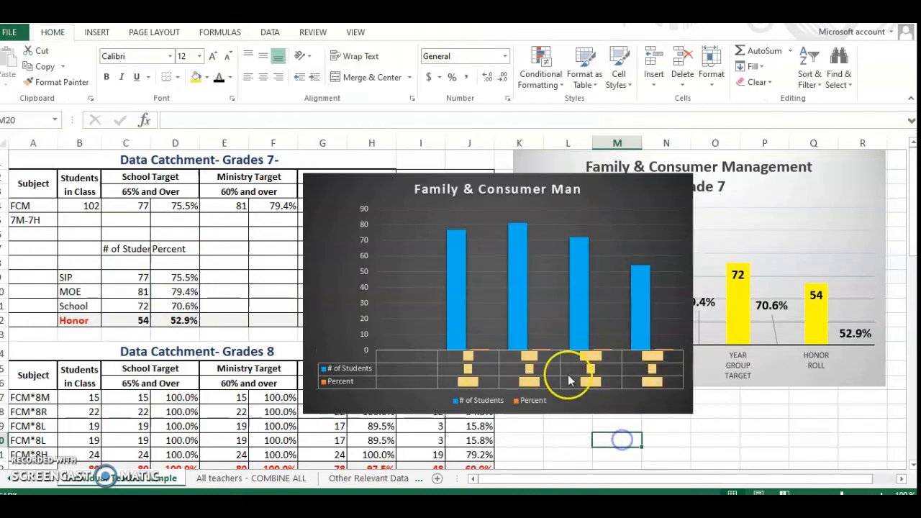
{"action": "left_click", "coordinate": [515, 425]}
{"action": "left_click", "coordinate": [441, 356]}
{"action": "left_click", "coordinate": [461, 425]}
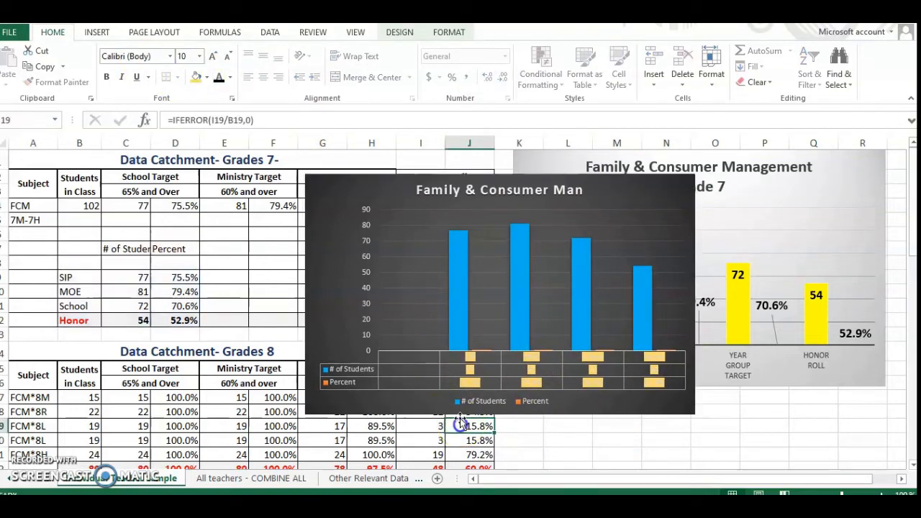
{"action": "left_click", "coordinate": [459, 368]}
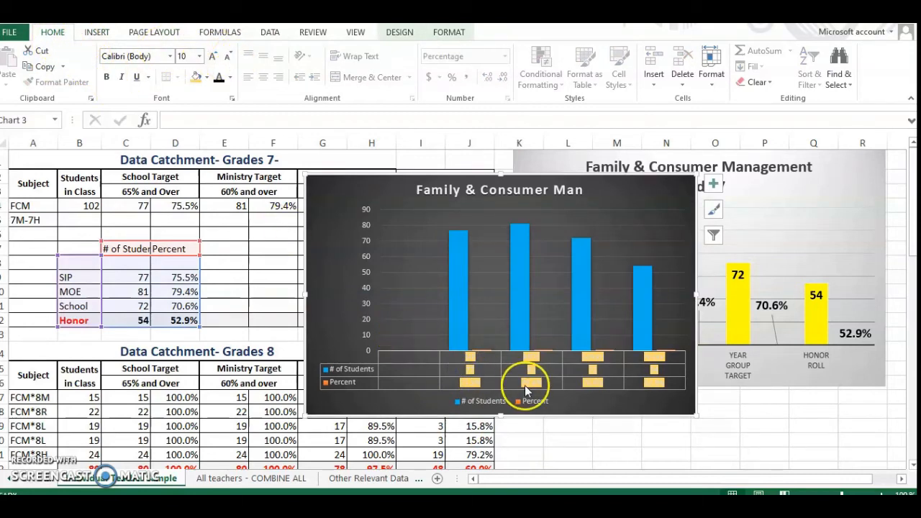
Copy the "Family & Consumer Management Grade 7" chart, switch to PowerPoint and paste it into the content placeholder on slide 2.
{"action": "left_click", "coordinate": [812, 212]}
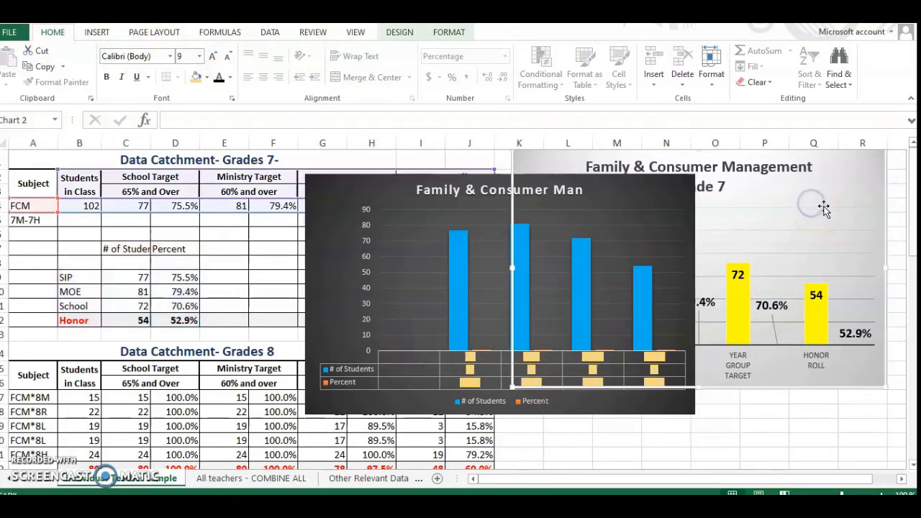
{"action": "right_click", "coordinate": [824, 191]}
{"action": "left_click", "coordinate": [802, 214]}
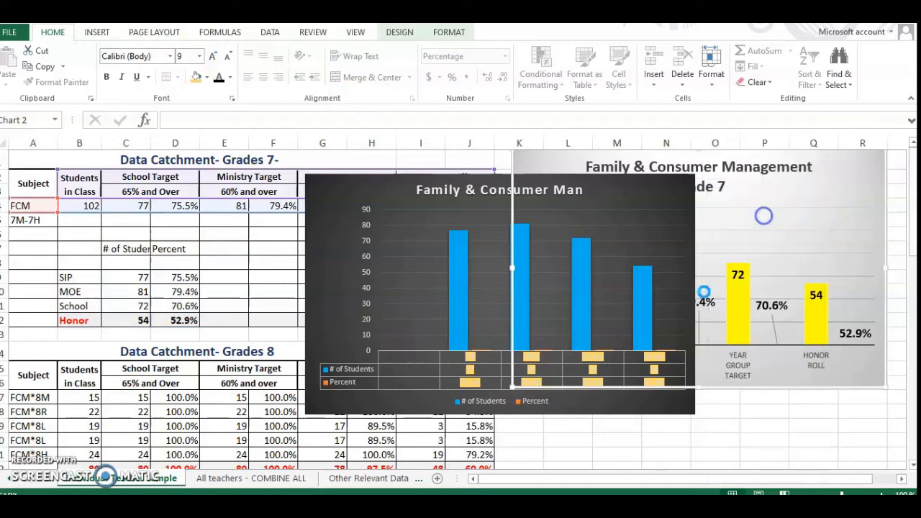
{"action": "left_click", "coordinate": [529, 506]}
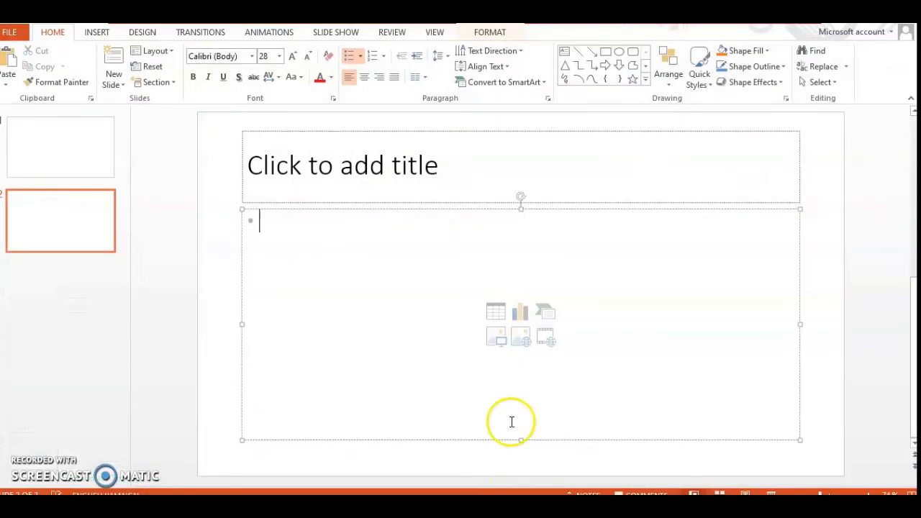
{"action": "right_click", "coordinate": [300, 235]}
{"action": "left_click", "coordinate": [329, 295]}
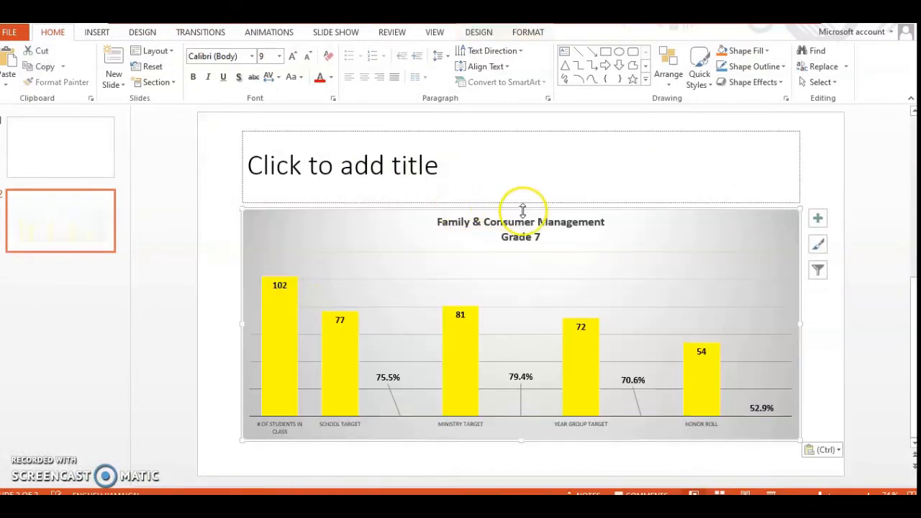
Set the font size of the pasted chart's data labels to 24 on slide 2.
{"action": "left_click", "coordinate": [463, 160]}
{"action": "left_click", "coordinate": [447, 261]}
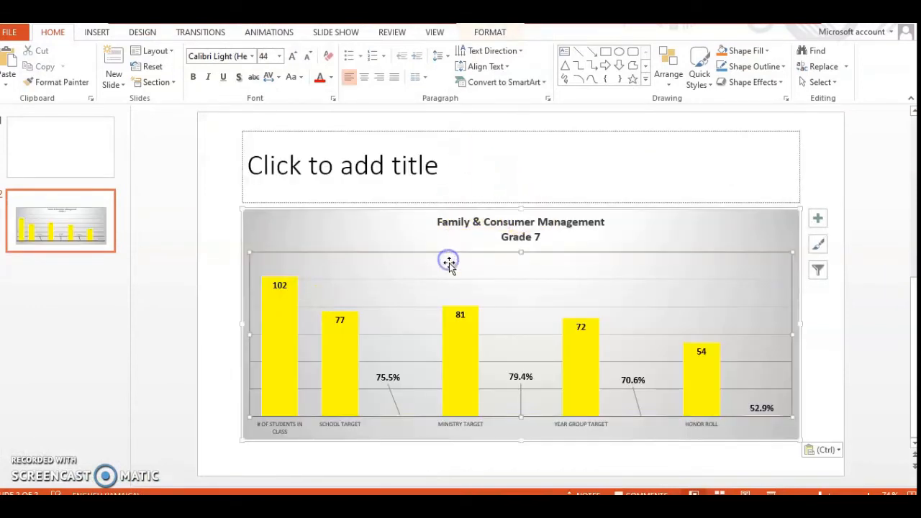
{"action": "left_click", "coordinate": [461, 319]}
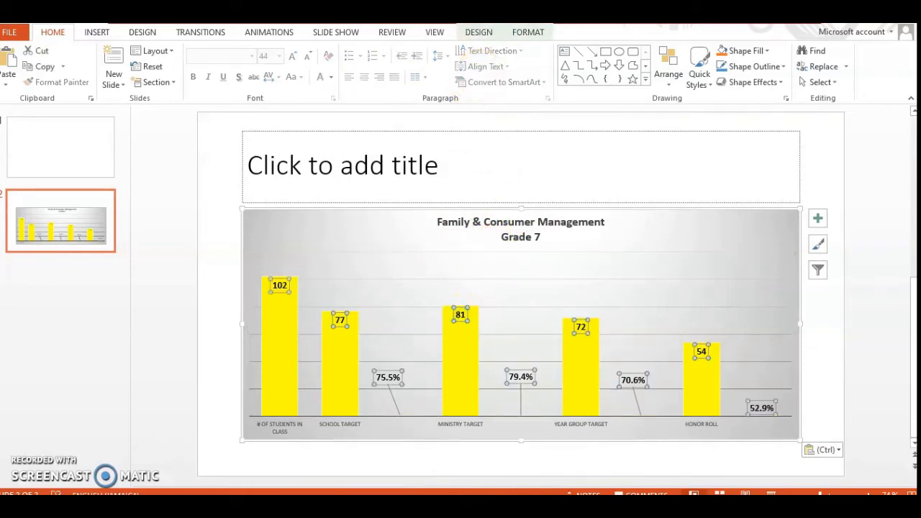
{"action": "left_click", "coordinate": [280, 56]}
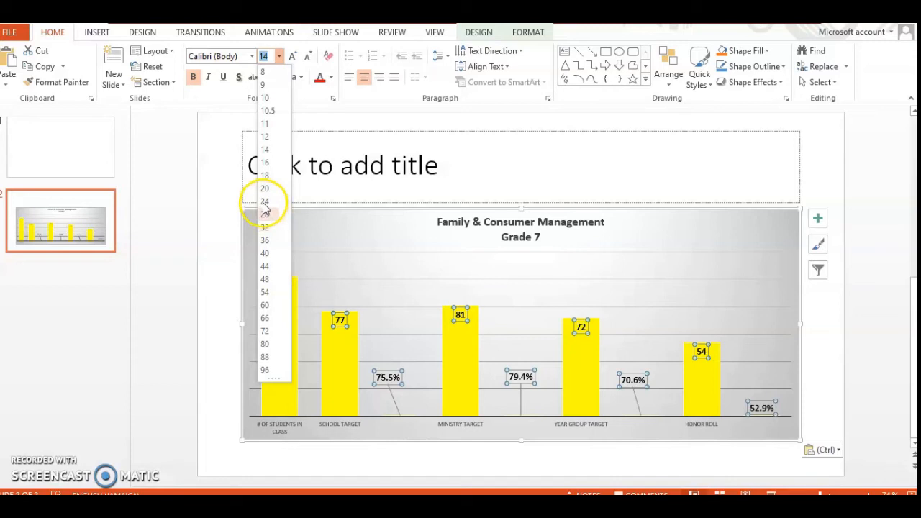
{"action": "left_click", "coordinate": [264, 203]}
{"action": "left_click", "coordinate": [415, 317]}
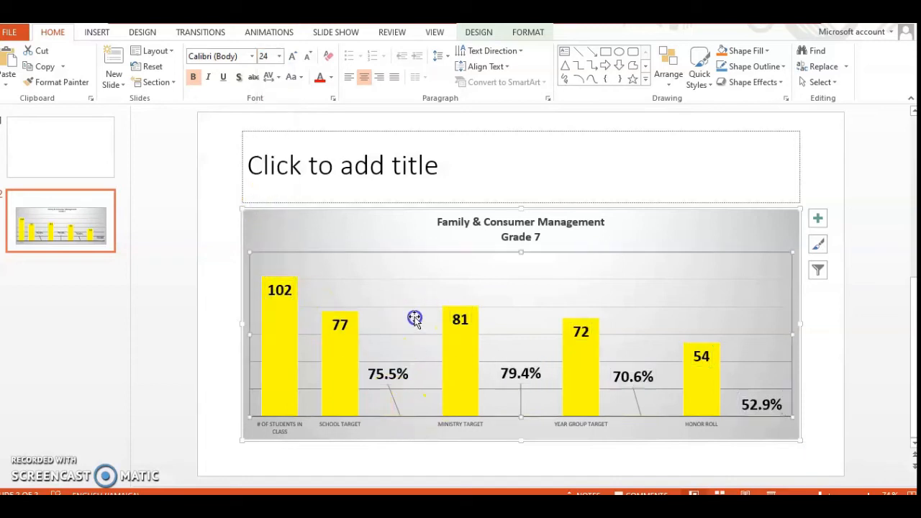